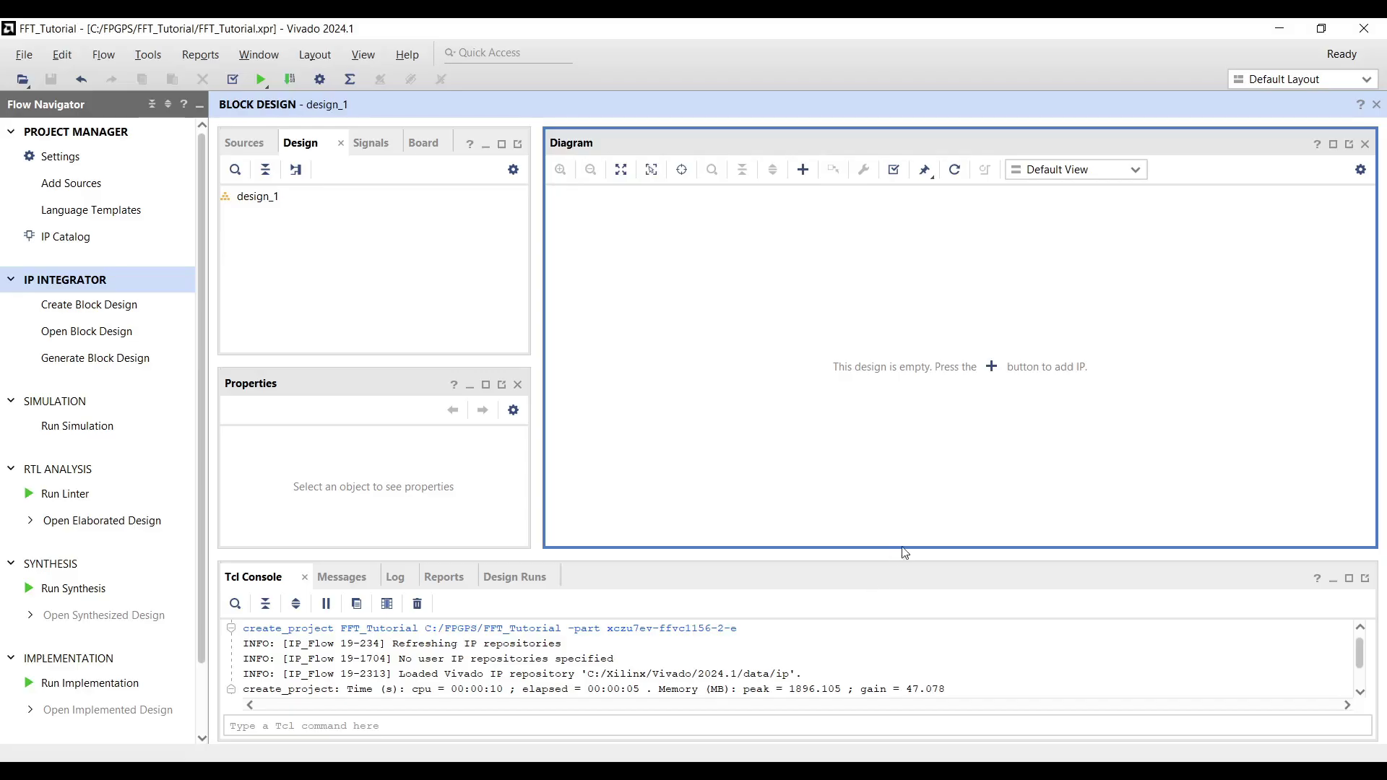
# Step: Add a Fast Fourier Transform IP to design_1 and open its configuration
pyautogui.click(991, 369)
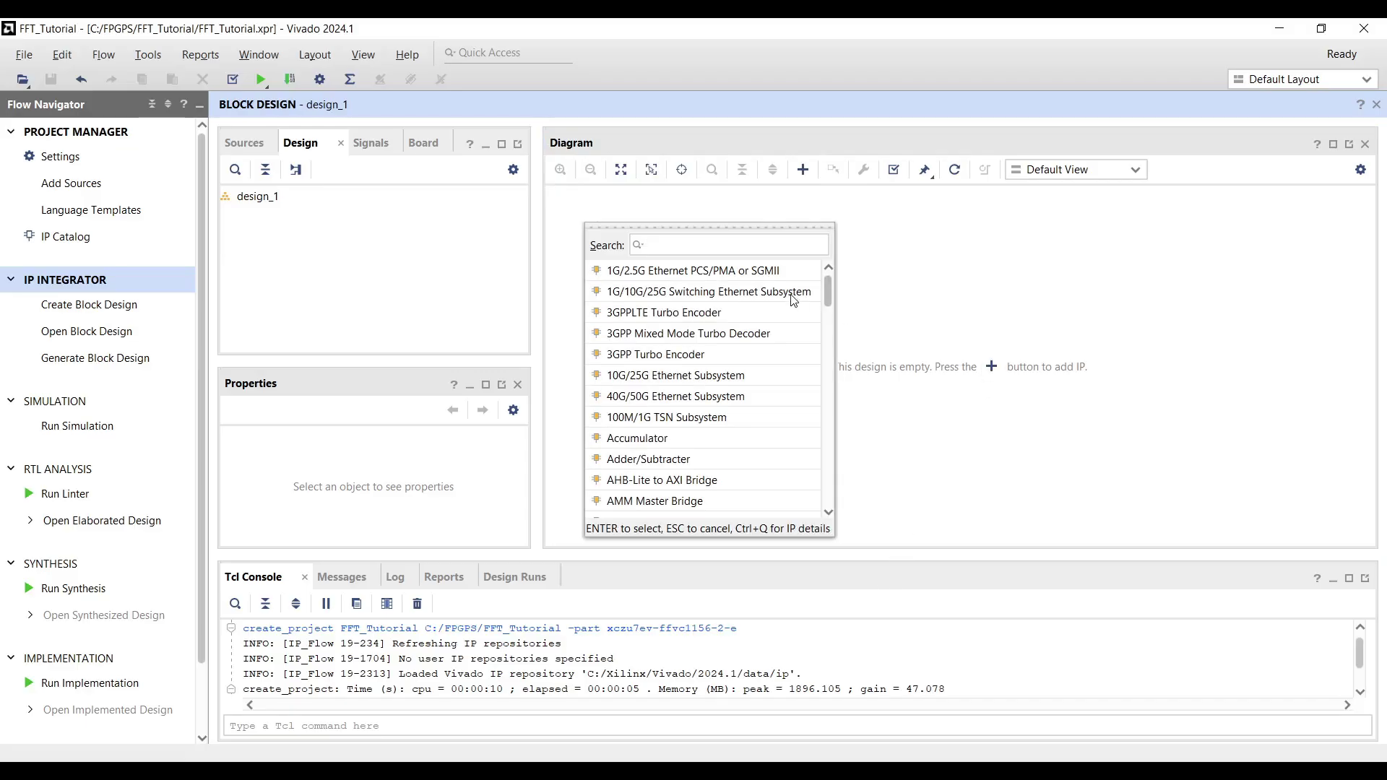
pyautogui.write('fft')
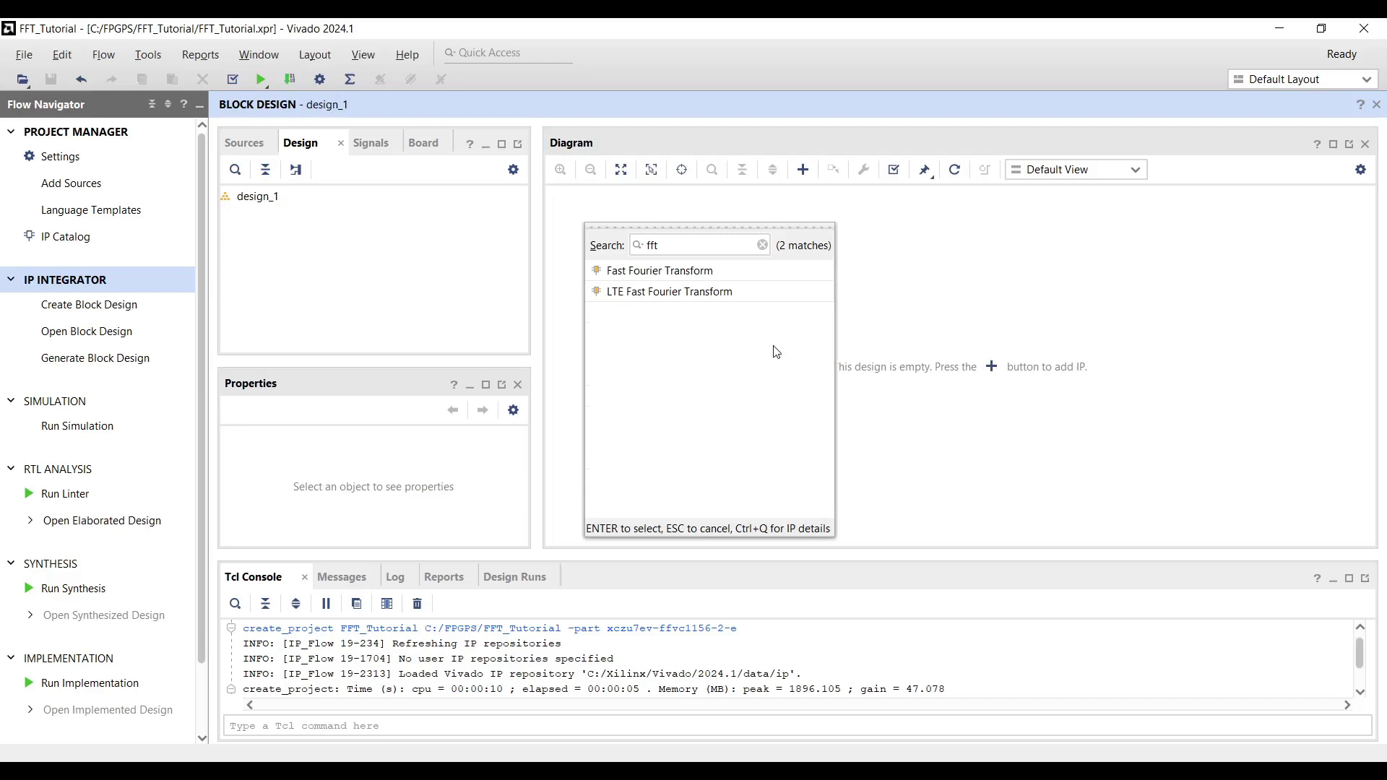
pyautogui.doubleClick(658, 278)
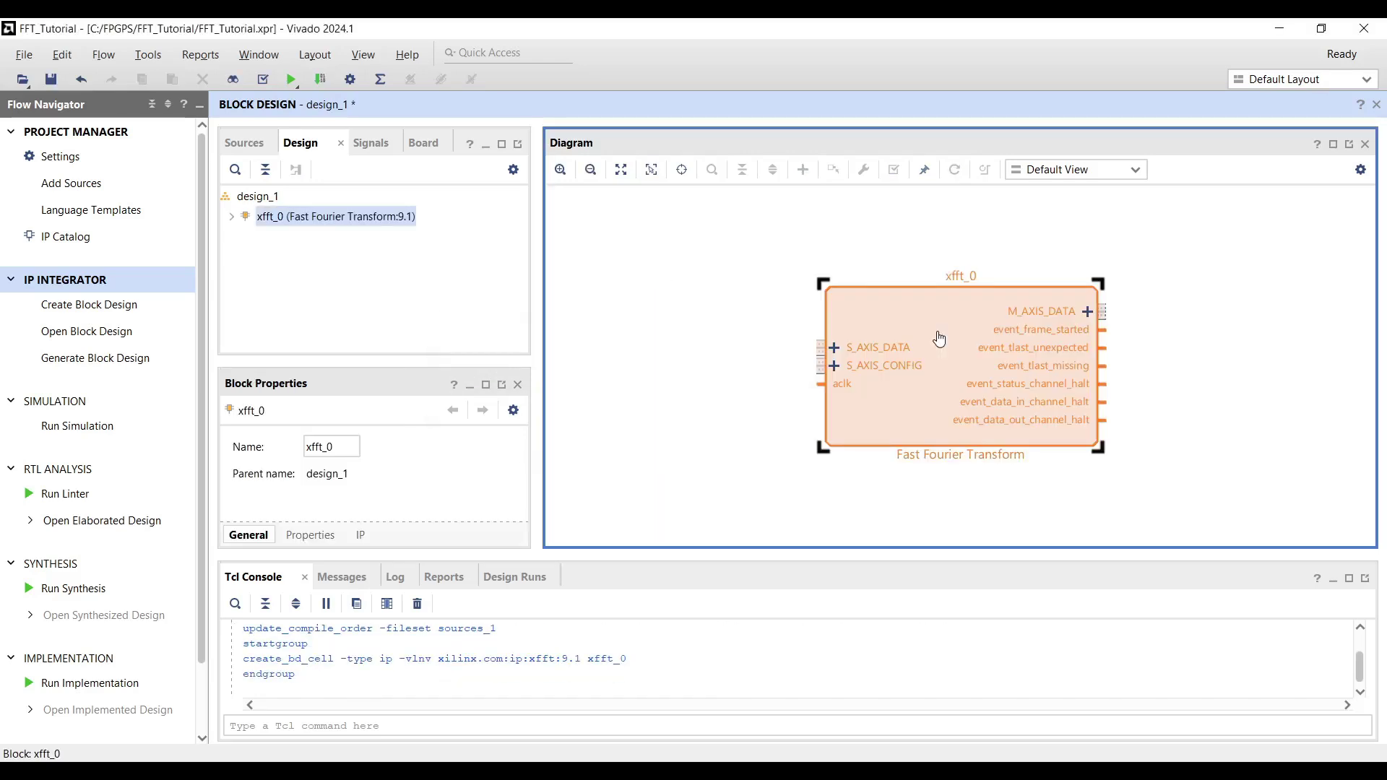
pyautogui.doubleClick(939, 335)
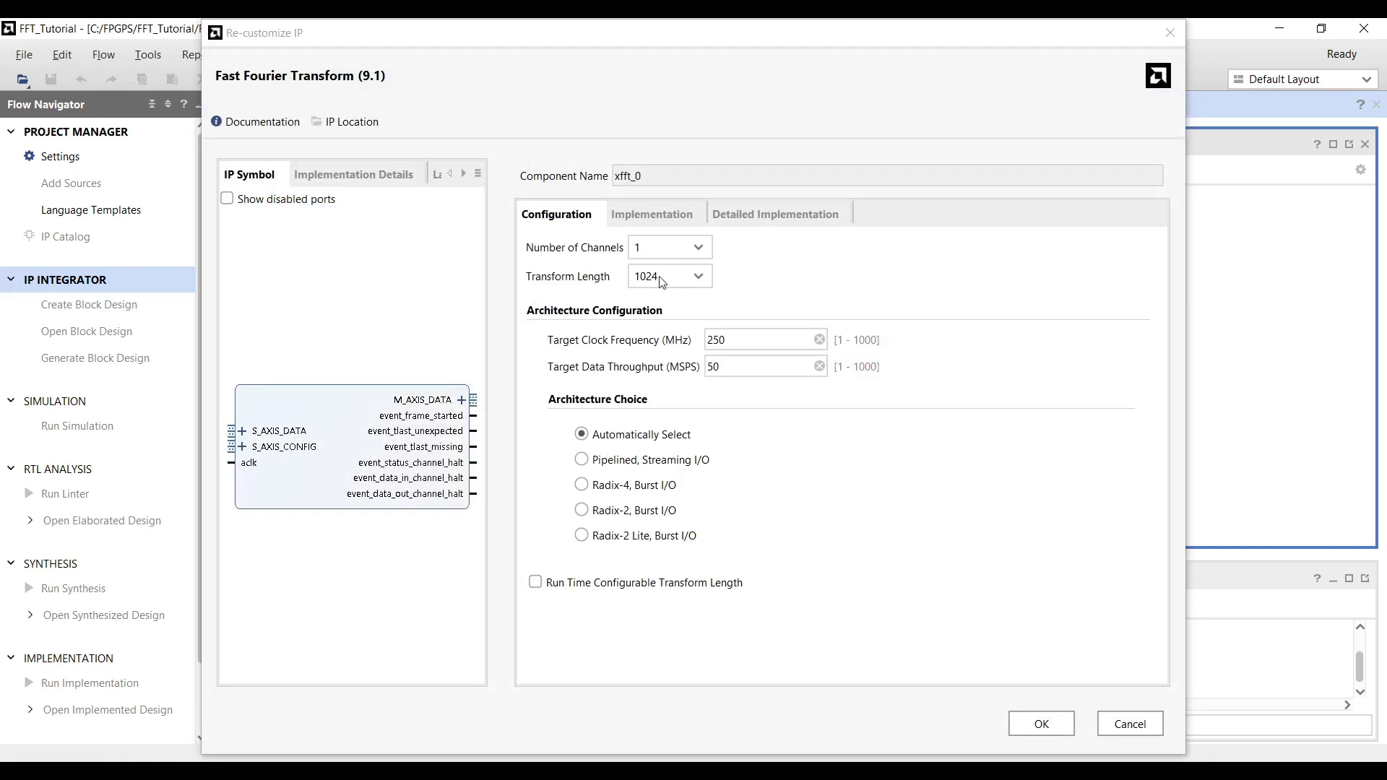
# Step: Set the FFT transform length to 2048, clock to 100 MHz and throughput to 100 MSPS
pyautogui.click(699, 276)
pyautogui.click(663, 387)
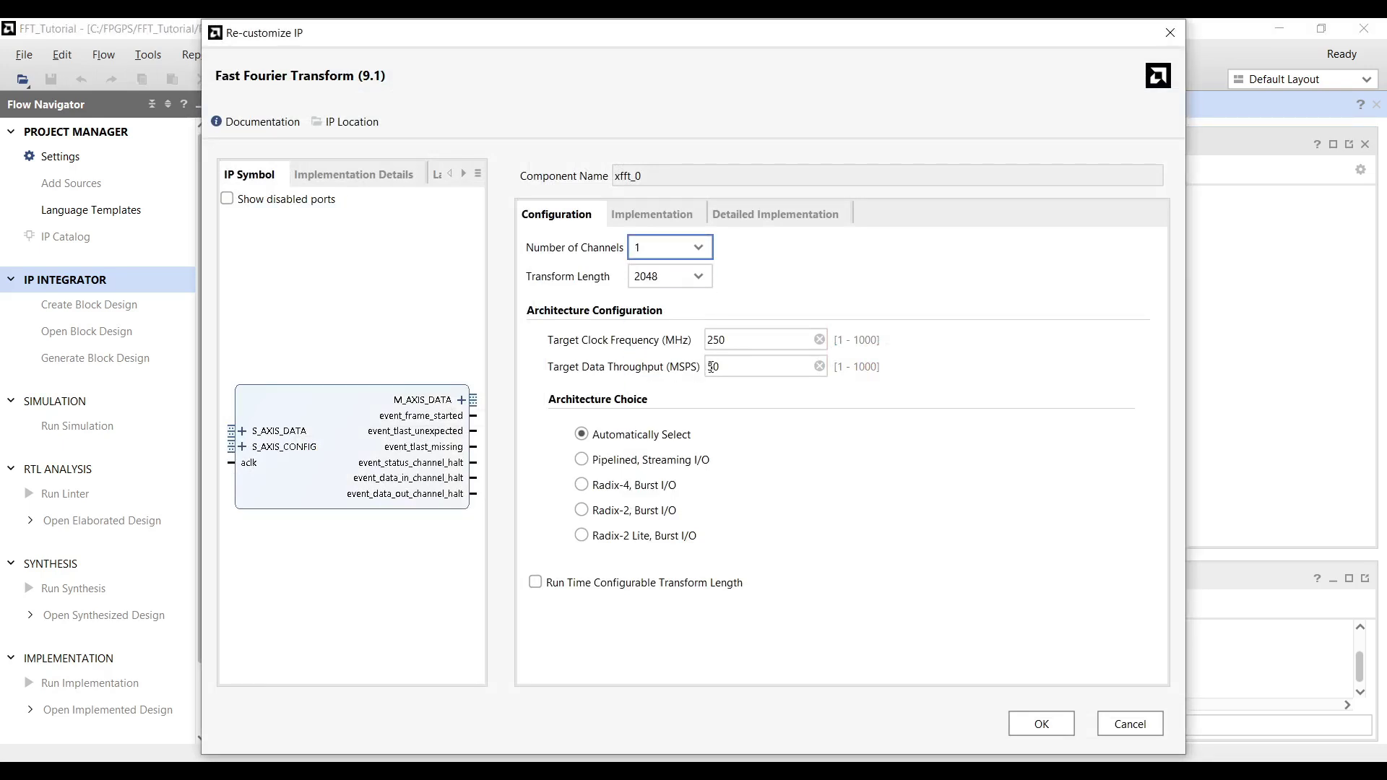
pyautogui.doubleClick(726, 347)
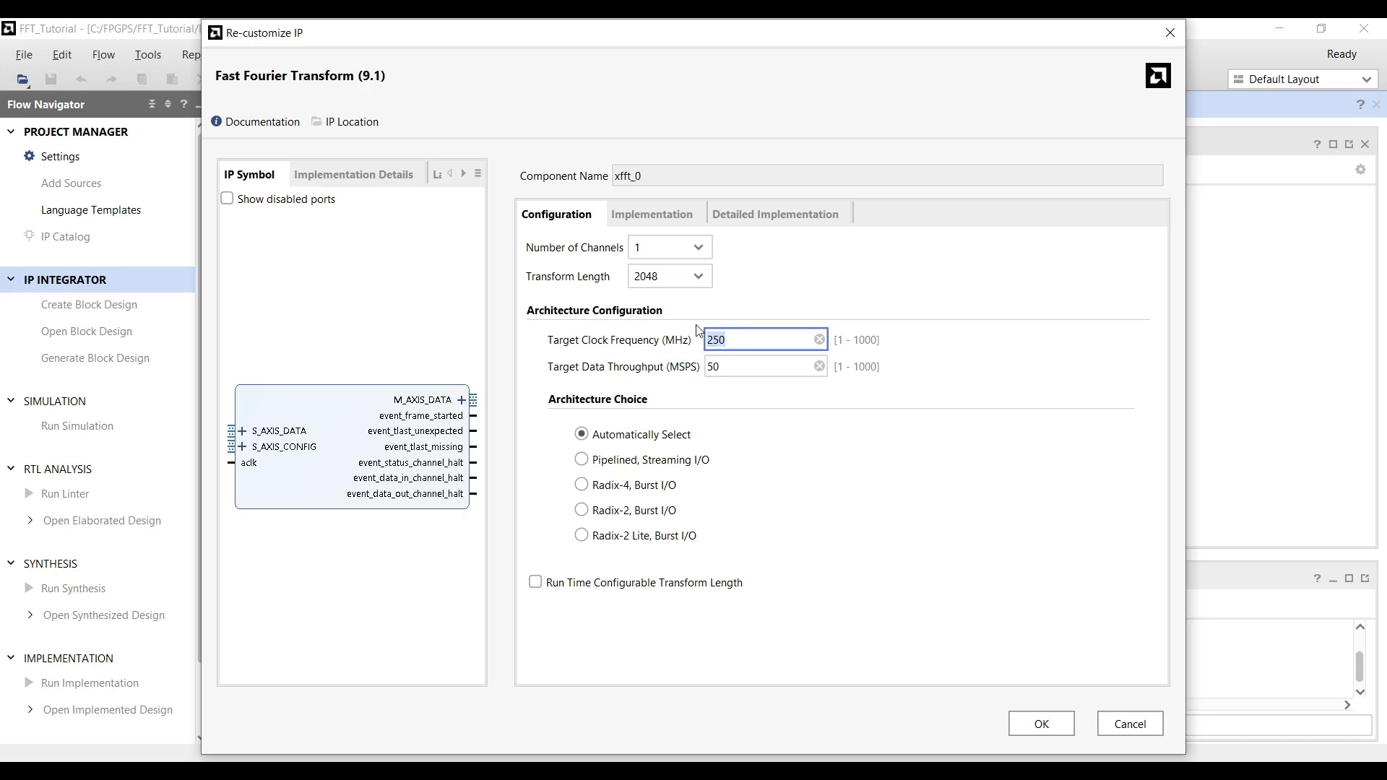
pyautogui.write('100')
pyautogui.click(734, 368)
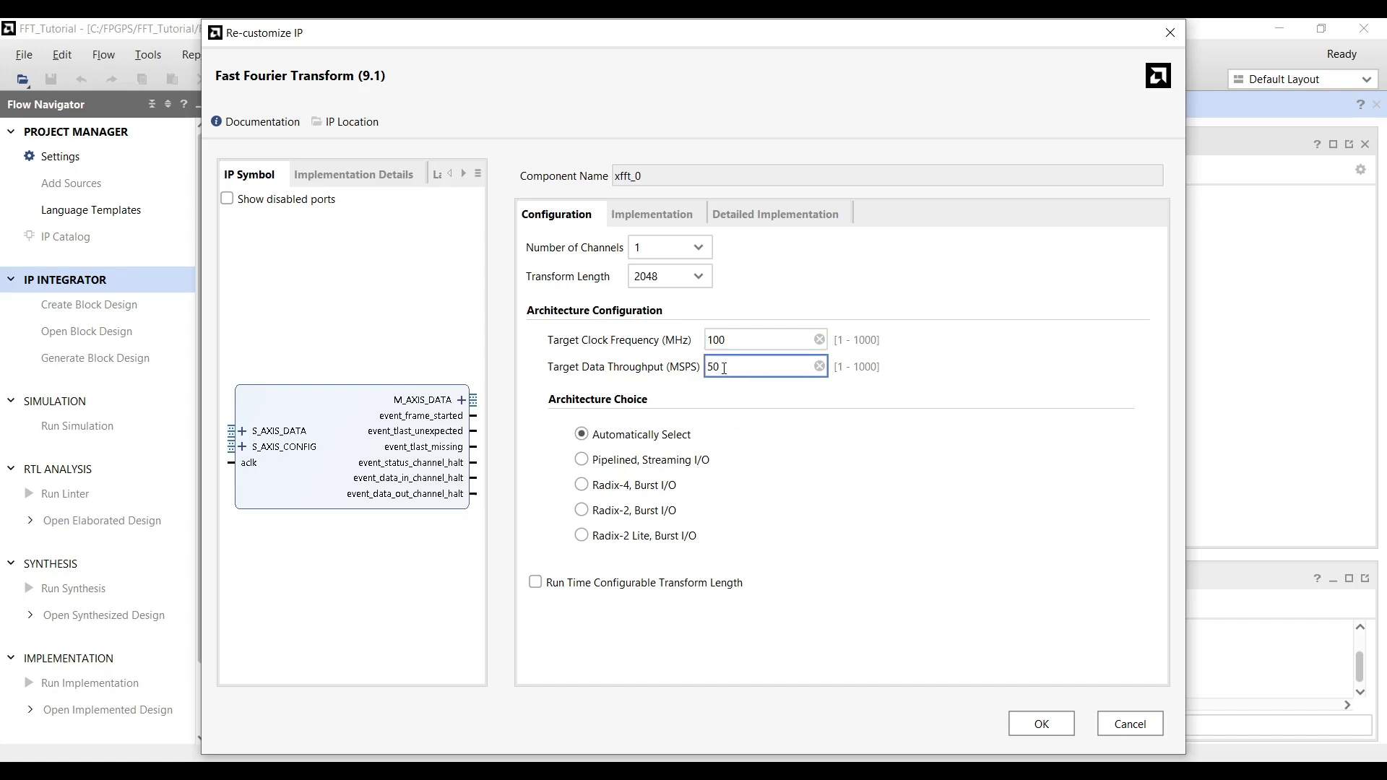
pyautogui.moveTo(724, 368); pyautogui.dragTo(707, 370)
pyautogui.write('100')
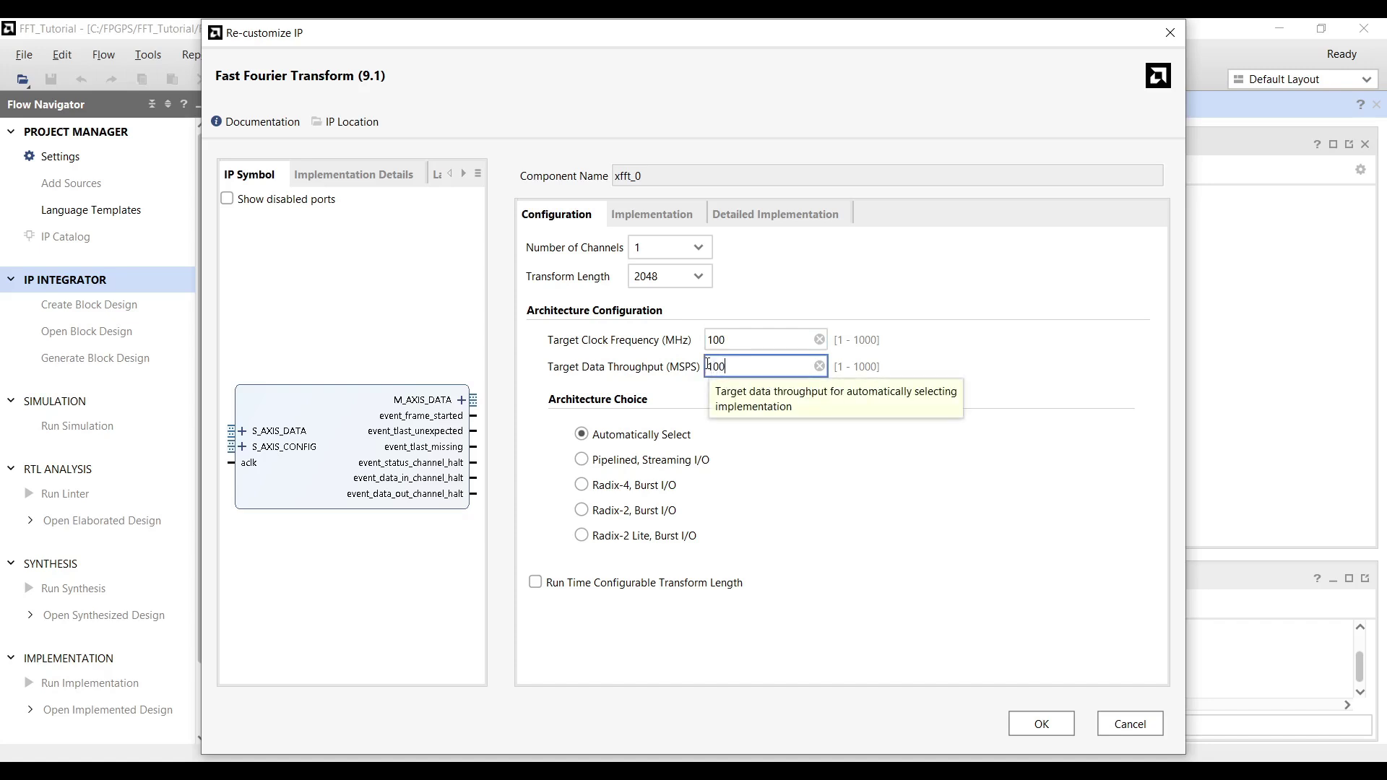
pyautogui.hotkey('ctrl', 'Tab')
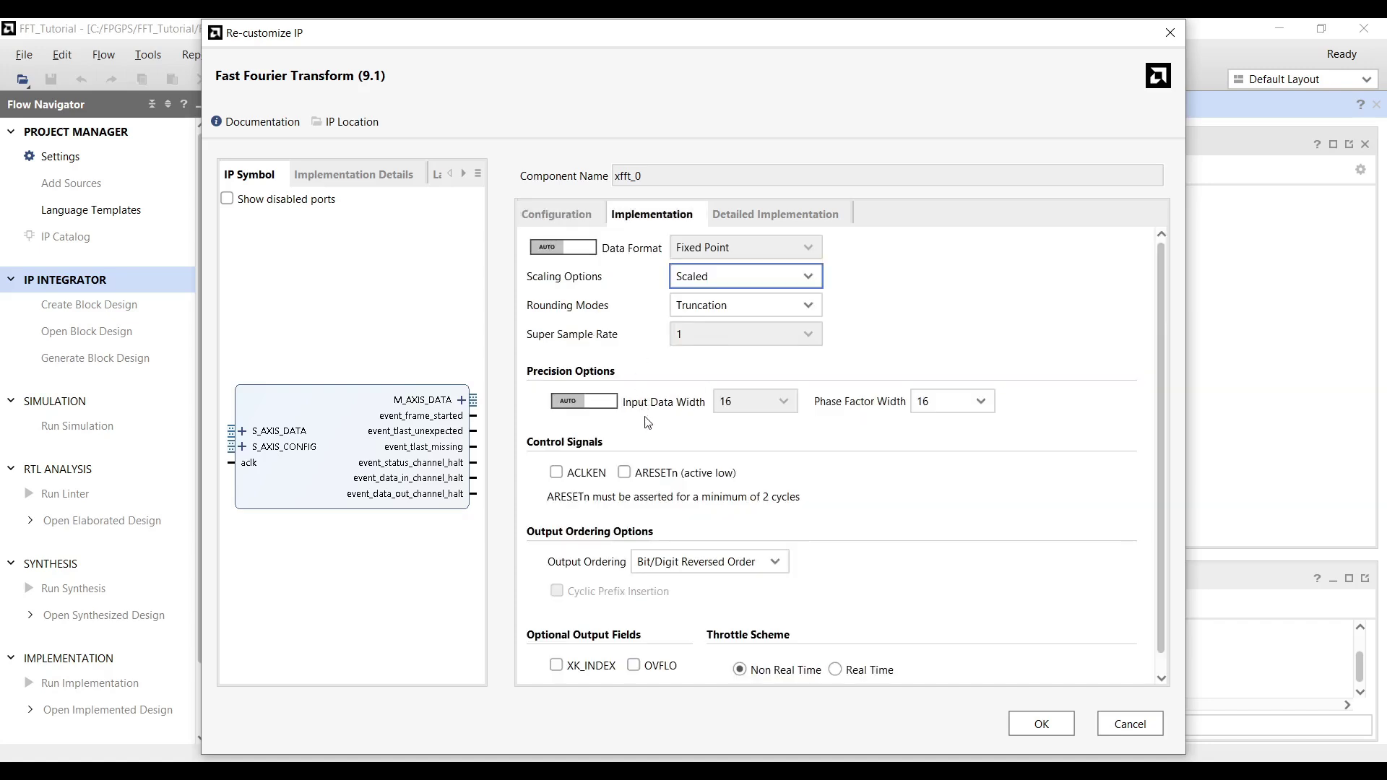
# Step: Make input width and data format manual, keep Fixed Point, and choose Natural Order output
pyautogui.click(609, 405)
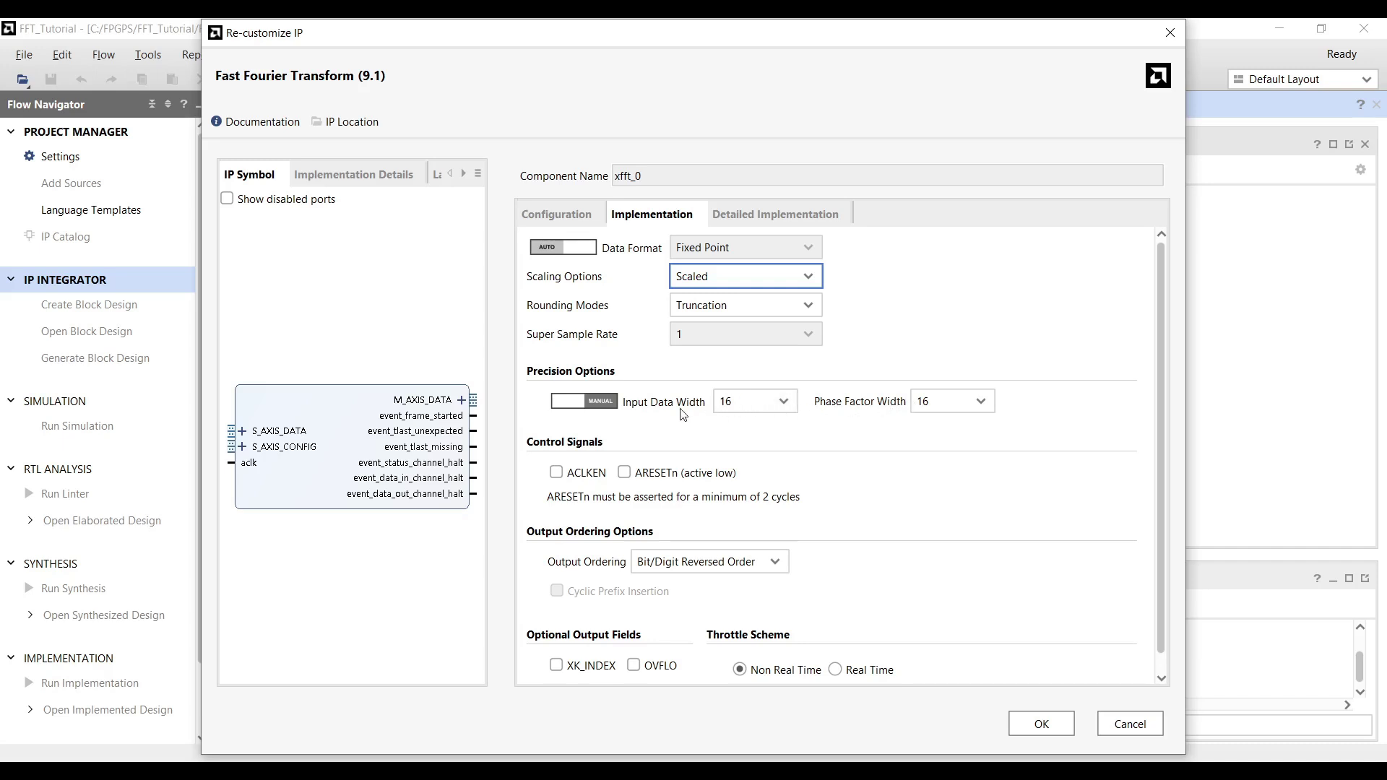
pyautogui.click(583, 254)
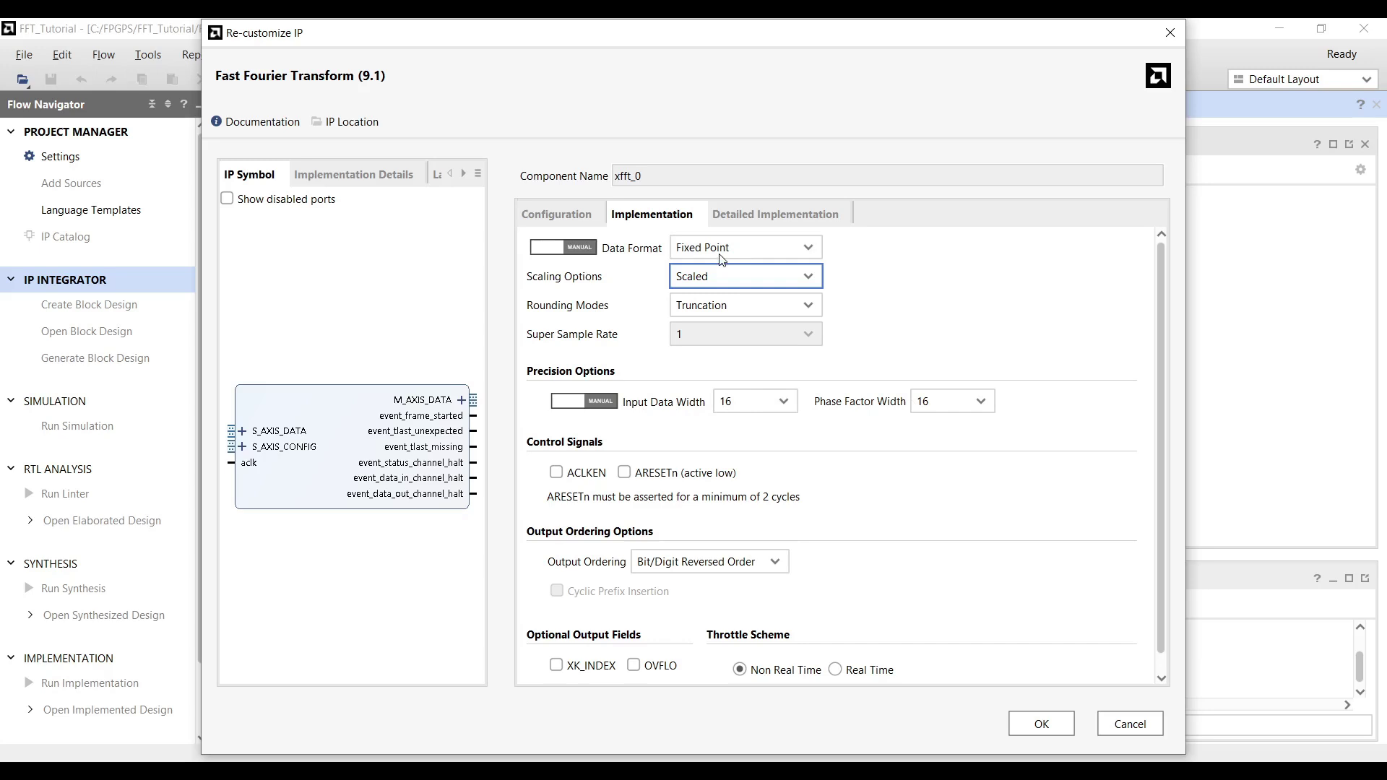
pyautogui.click(811, 247)
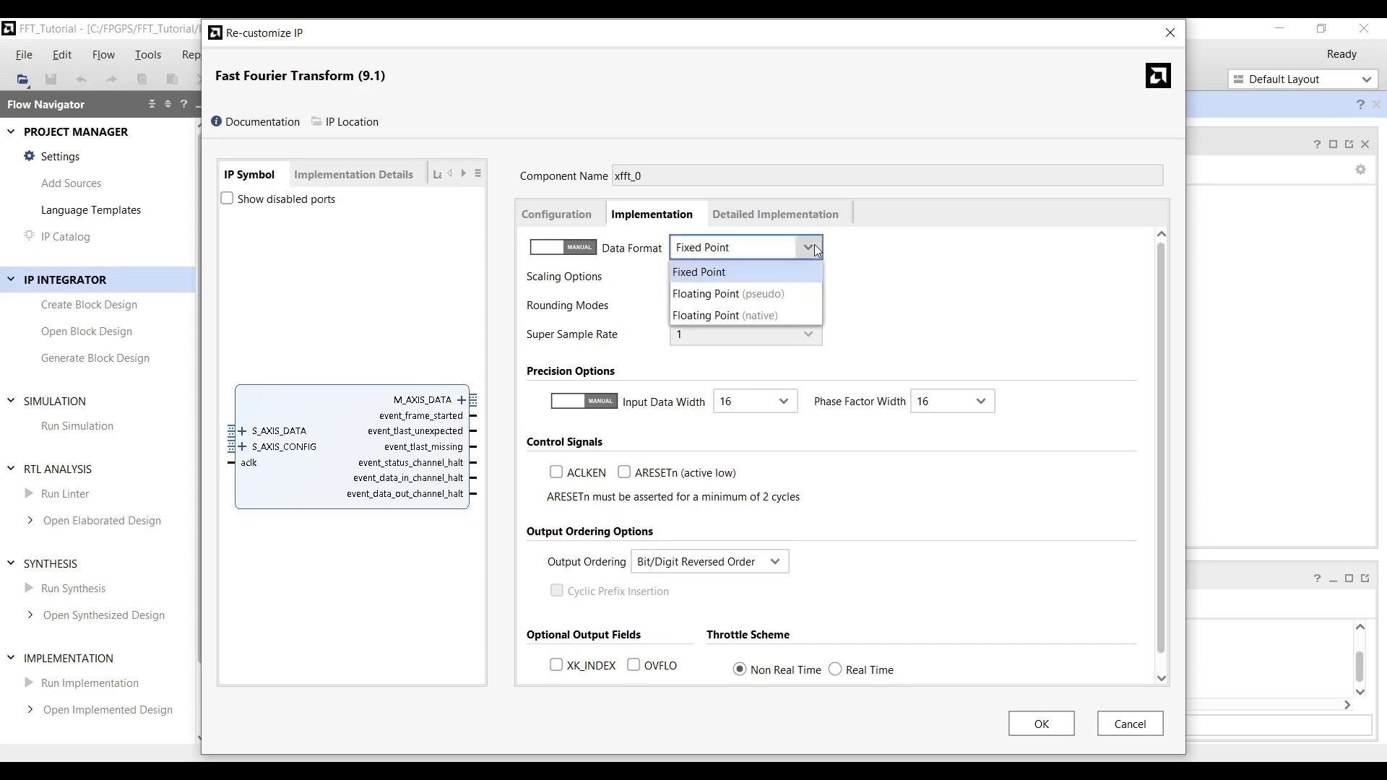
pyautogui.click(713, 280)
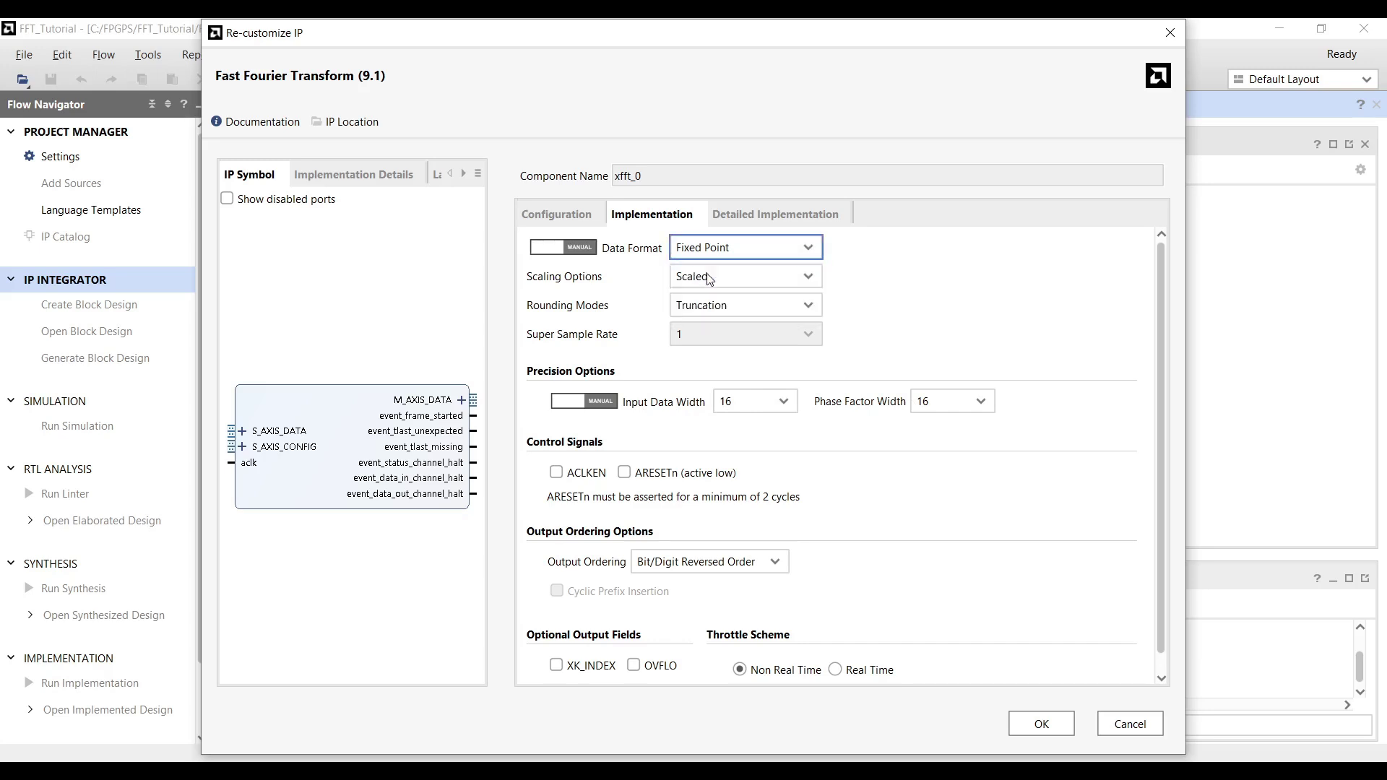
pyautogui.click(659, 550)
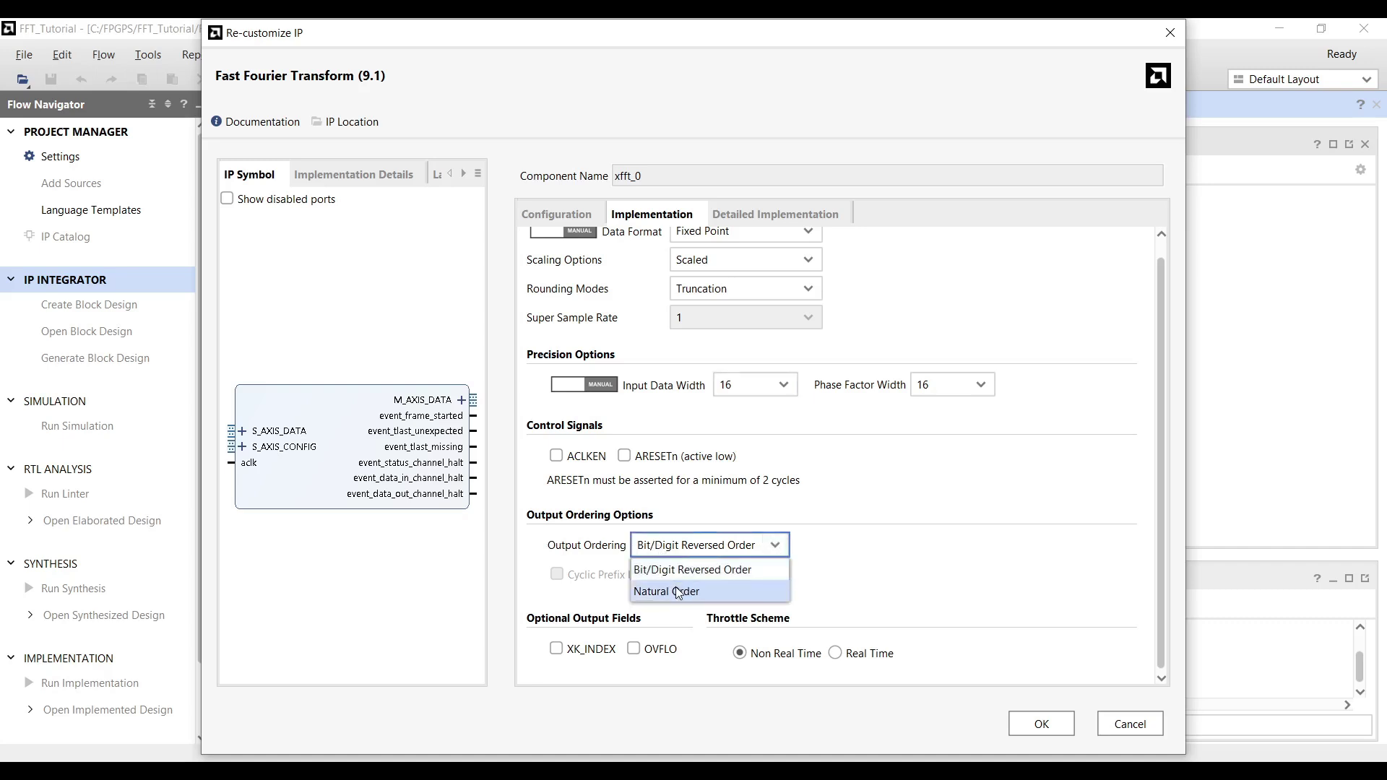
pyautogui.click(676, 592)
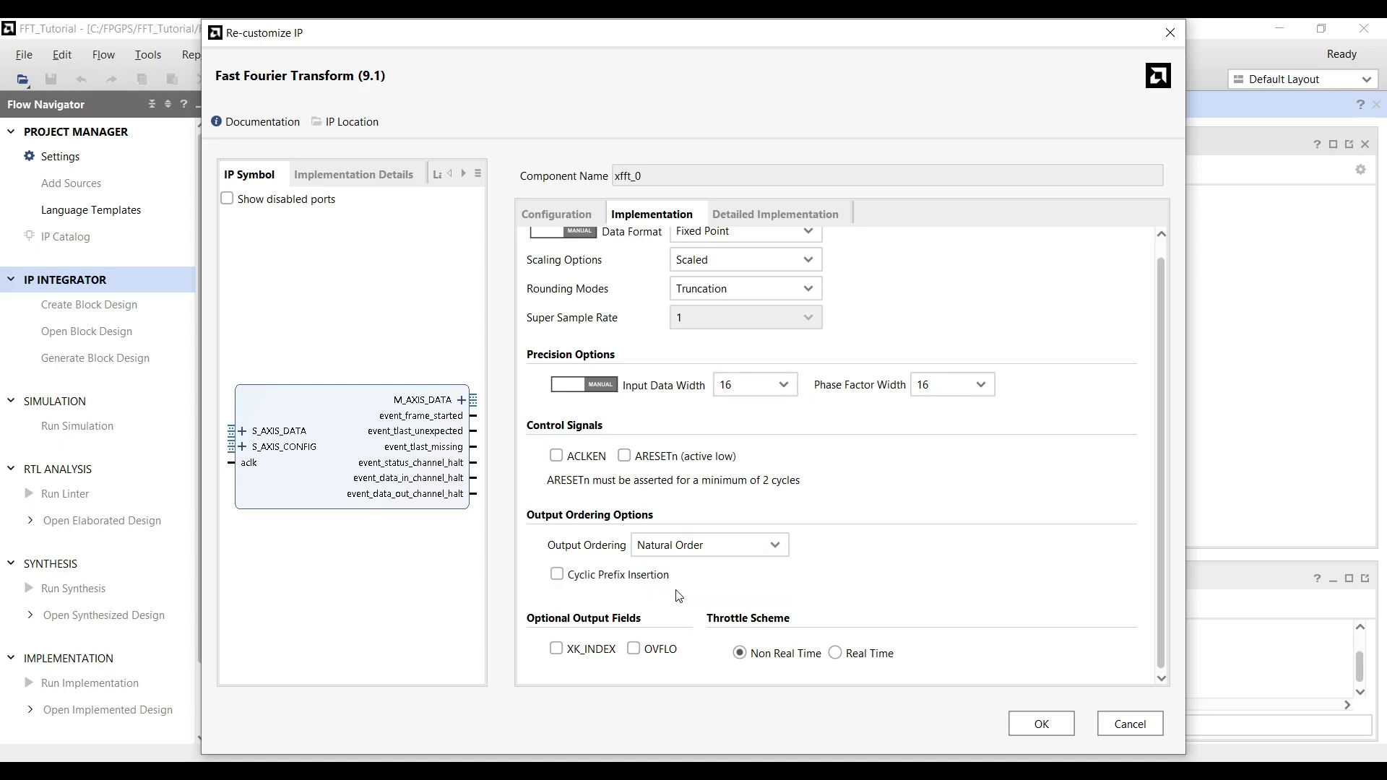
# Step: Check the FFT implementation details and 2048-point latency estimate, then accept the configuration
pyautogui.click(360, 175)
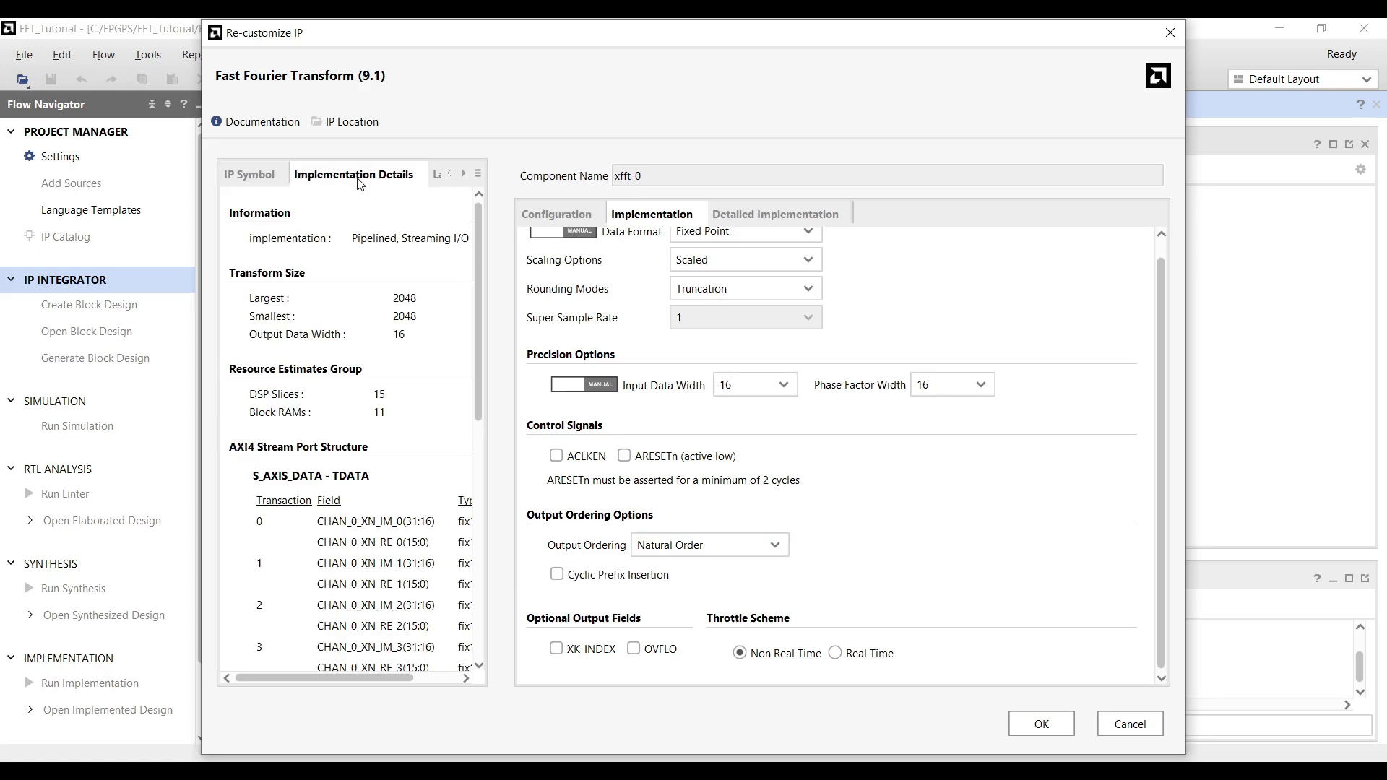
pyautogui.moveTo(496, 313); pyautogui.dragTo(613, 317)
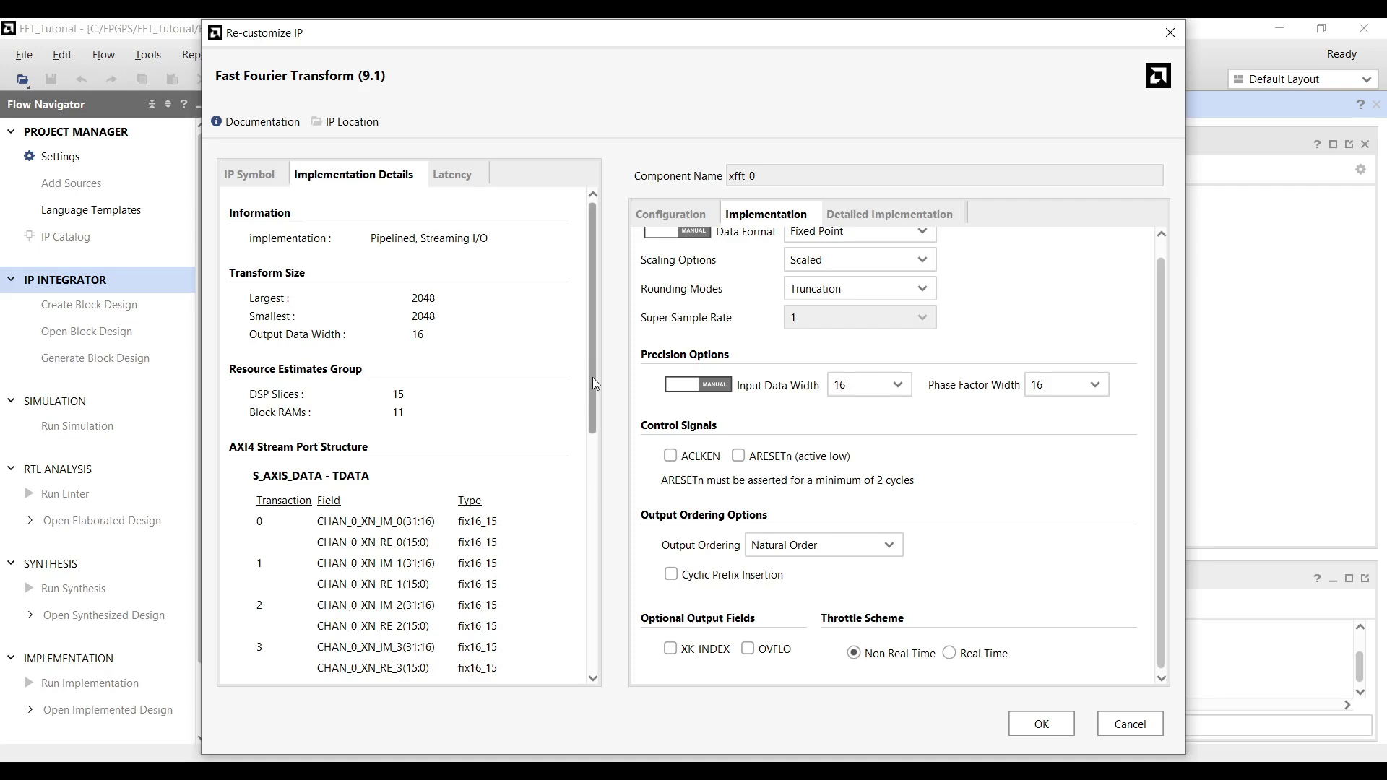
pyautogui.moveTo(593, 377); pyautogui.dragTo(607, 646)
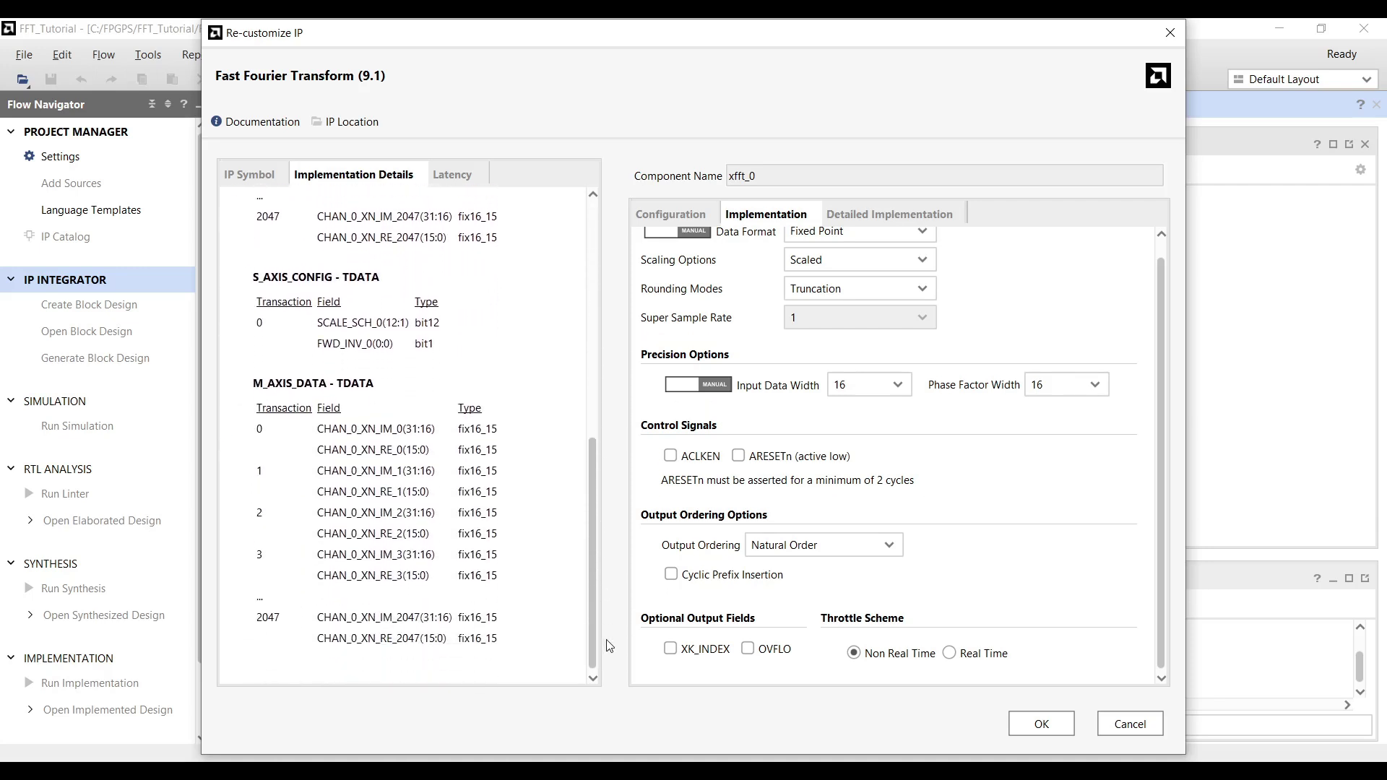
pyautogui.click(443, 185)
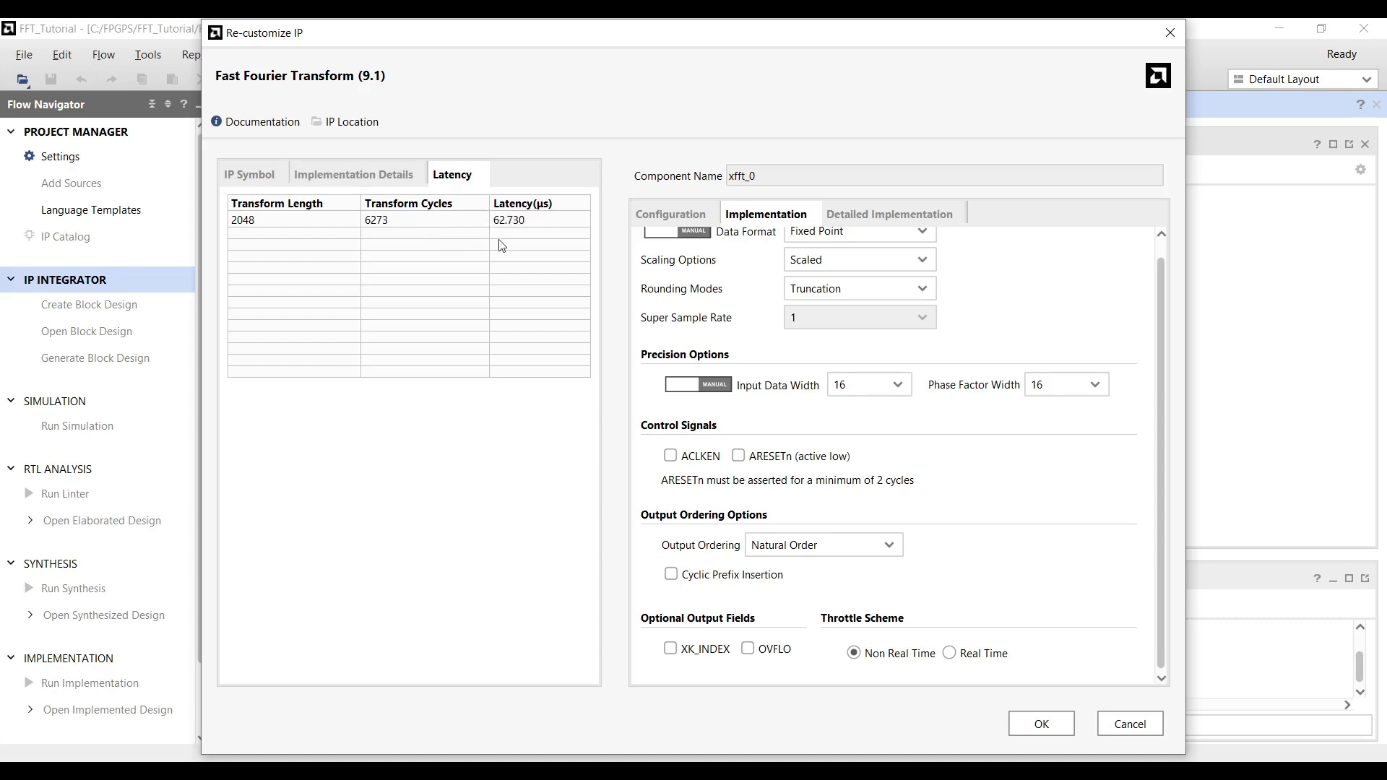
pyautogui.click(1040, 722)
# Step: Add a 100000000 Hz Simulation Clock Generator and connect its clk to xfft_0 aclk
pyautogui.click(804, 170)
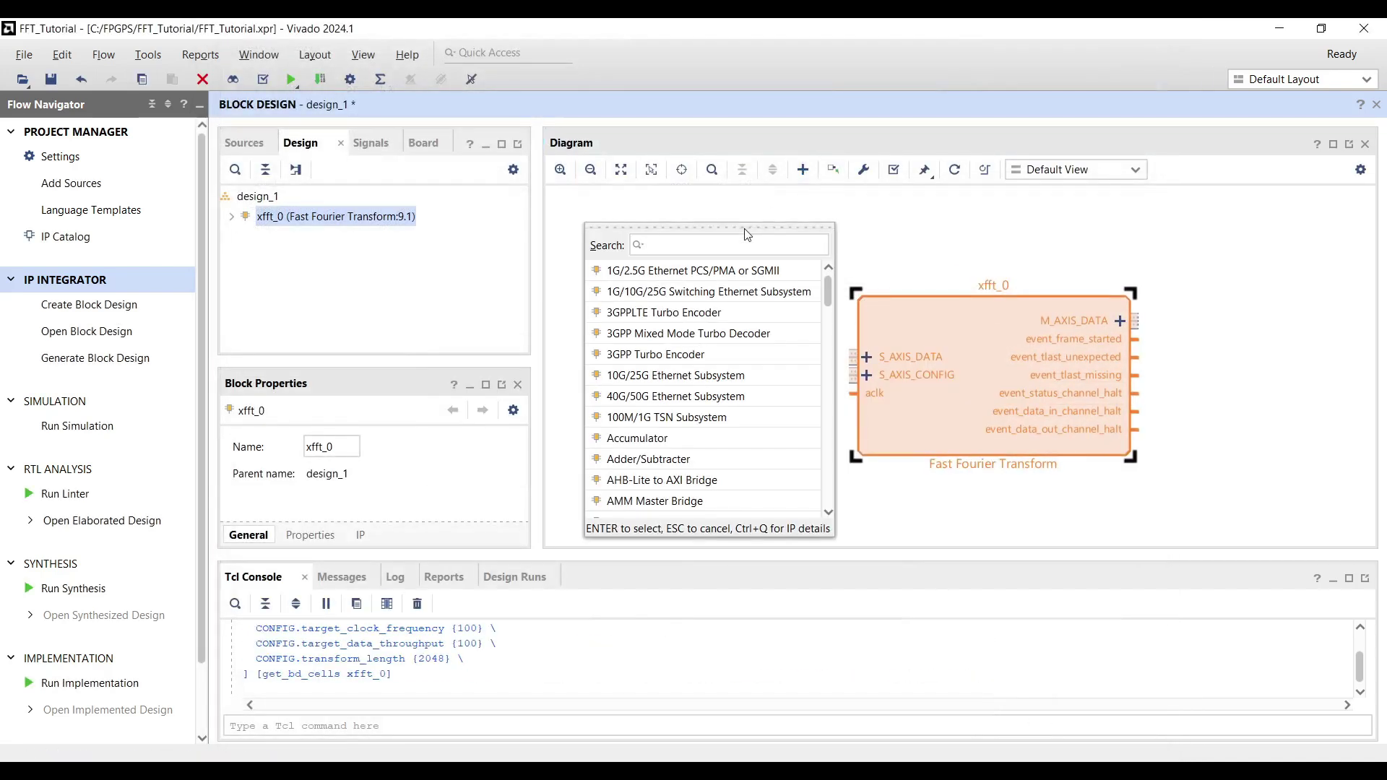
pyautogui.write('clock')
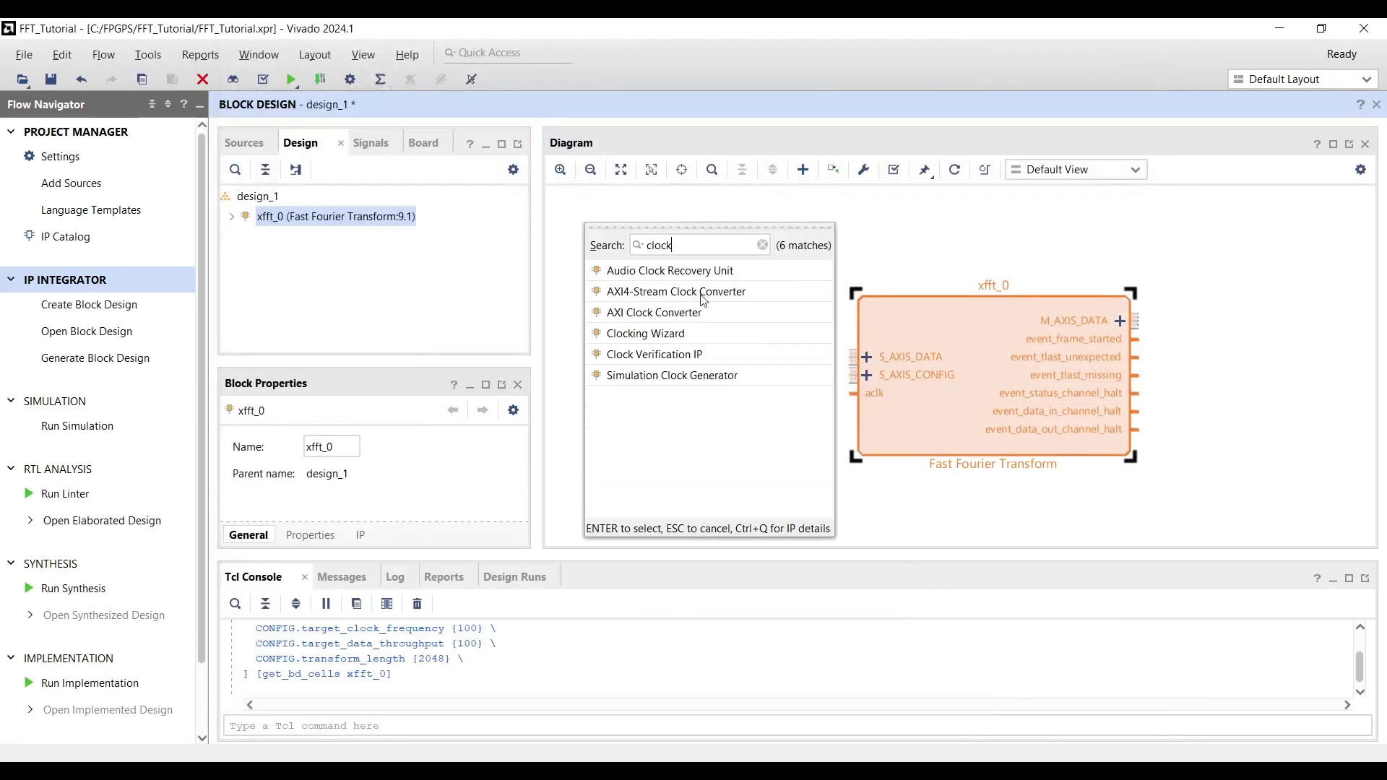
pyautogui.press('Return')
pyautogui.doubleClick(748, 285)
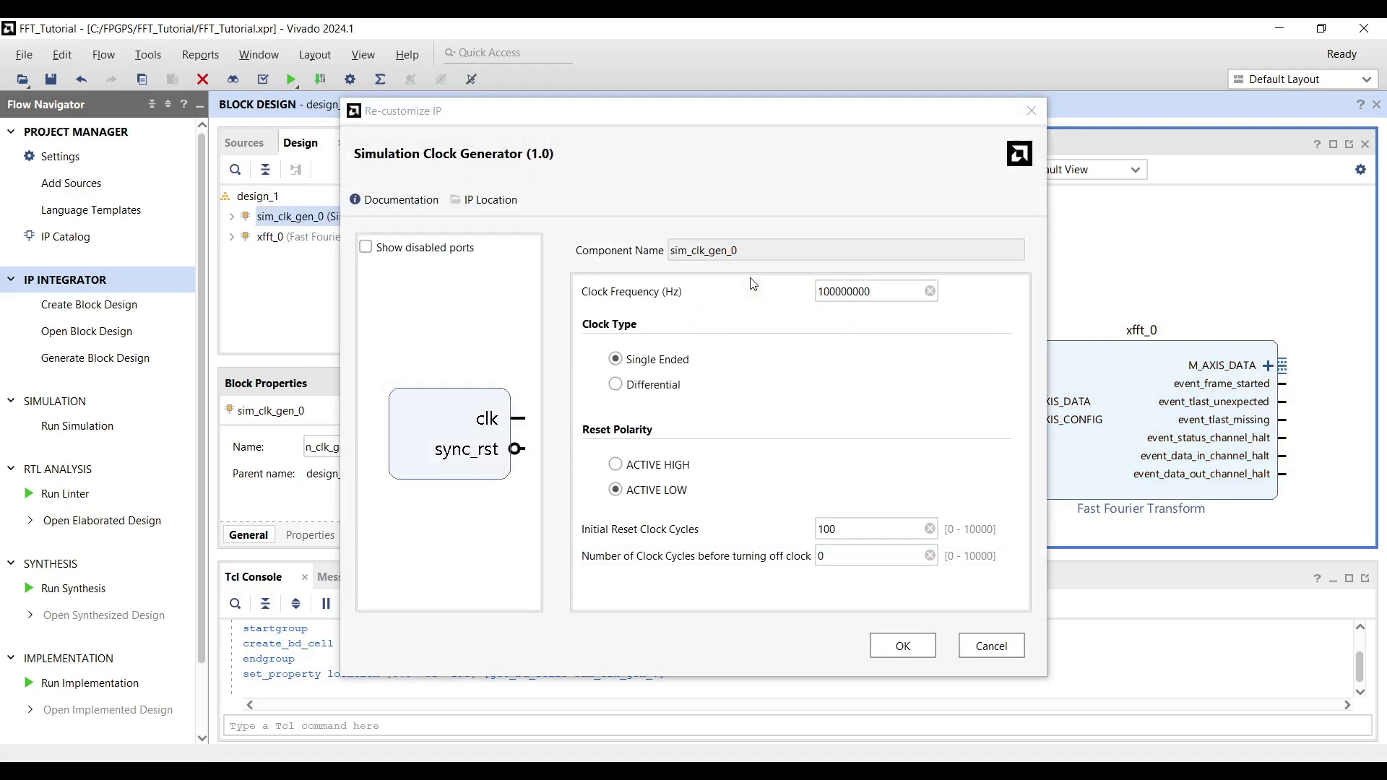
pyautogui.moveTo(874, 293); pyautogui.dragTo(820, 291)
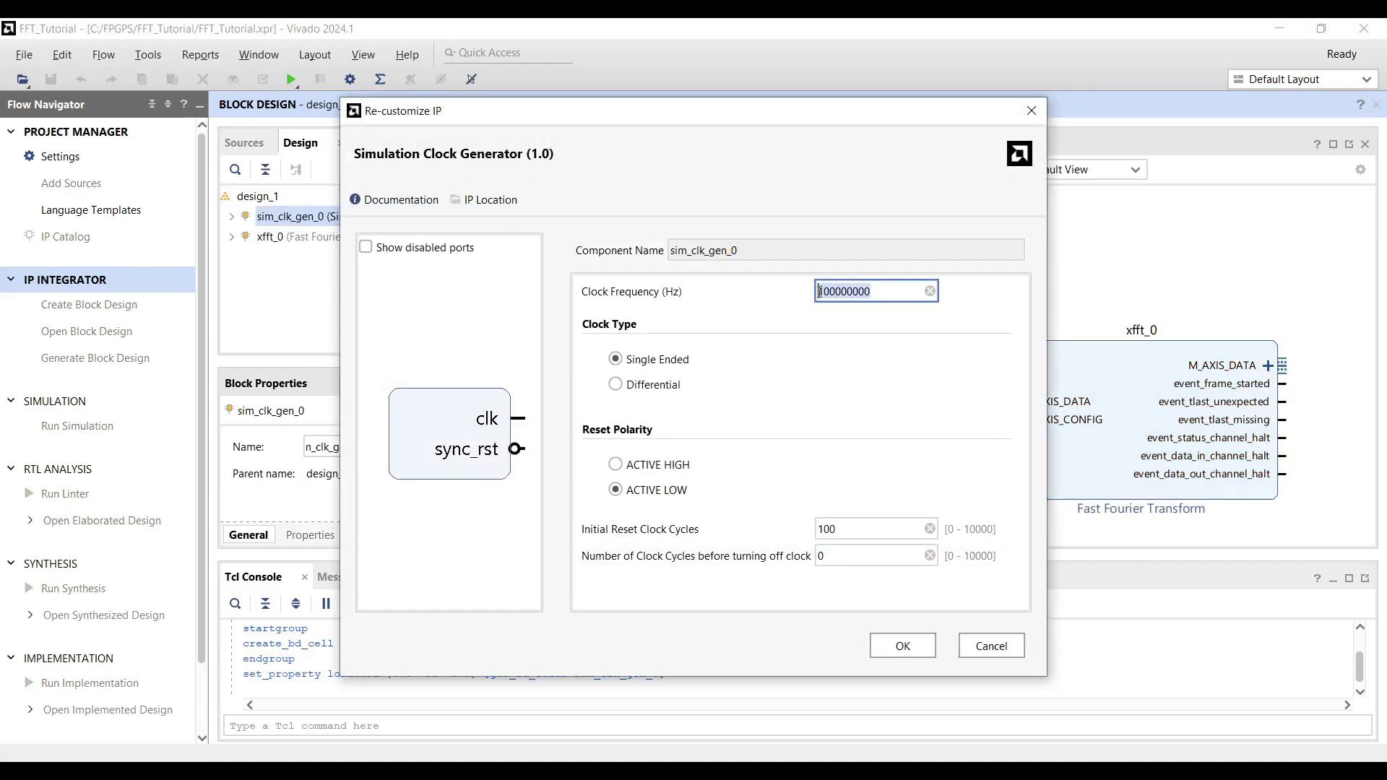
pyautogui.moveTo(886, 293)
pyautogui.mouseDown()
pyautogui.moveTo(812, 293)
pyautogui.moveTo(881, 295)
pyautogui.mouseUp()
pyautogui.click(901, 646)
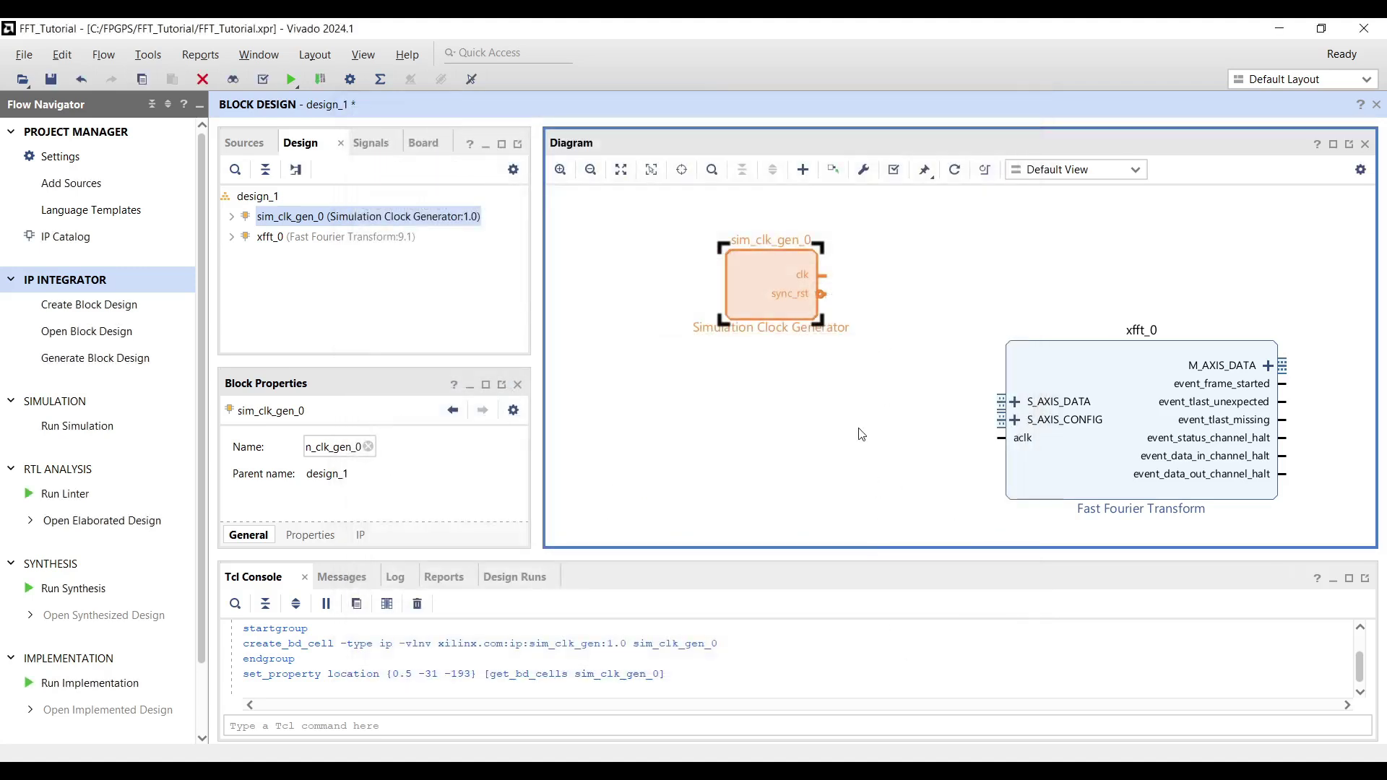
pyautogui.moveTo(822, 275); pyautogui.dragTo(1001, 437)
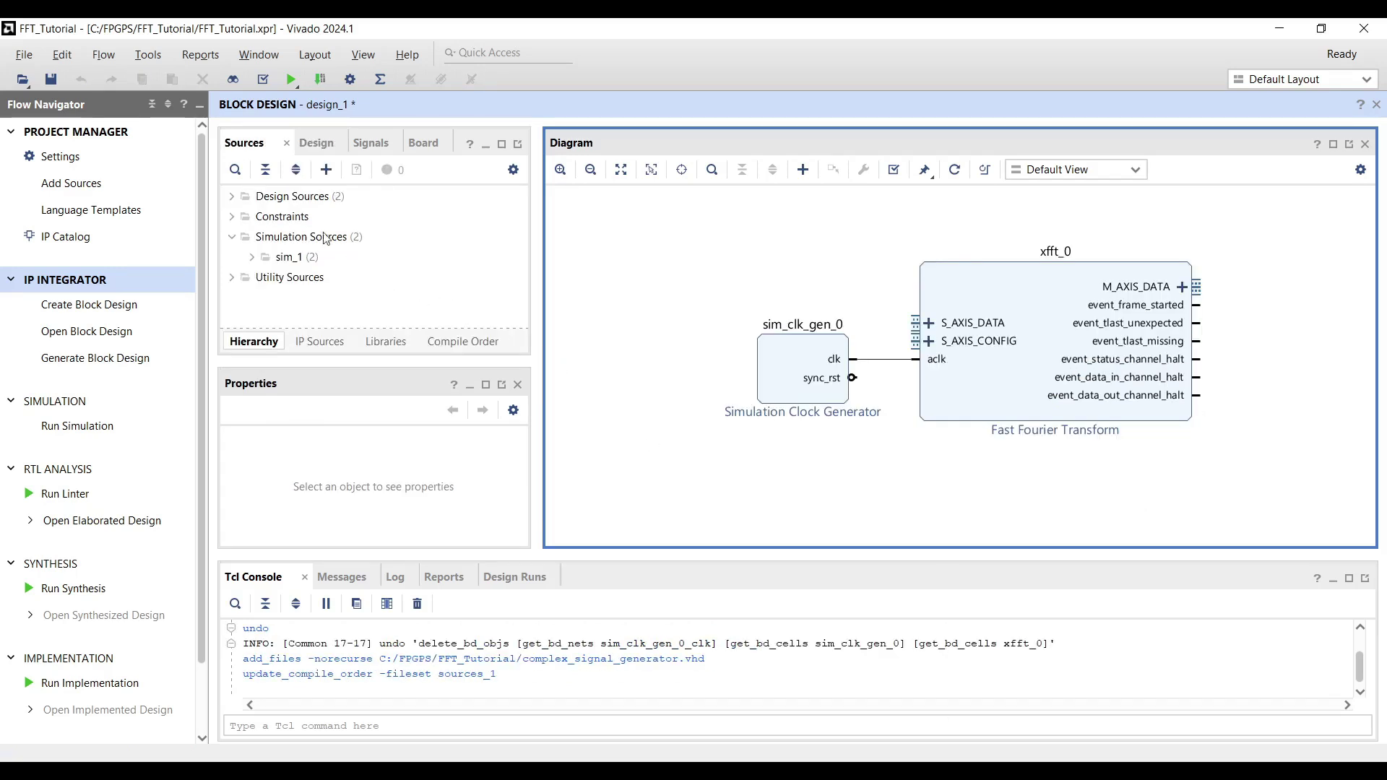
# Step: Add the complex_signal_generator RTL module from Design Sources to the block design
pyautogui.click(233, 199)
pyautogui.click(320, 237)
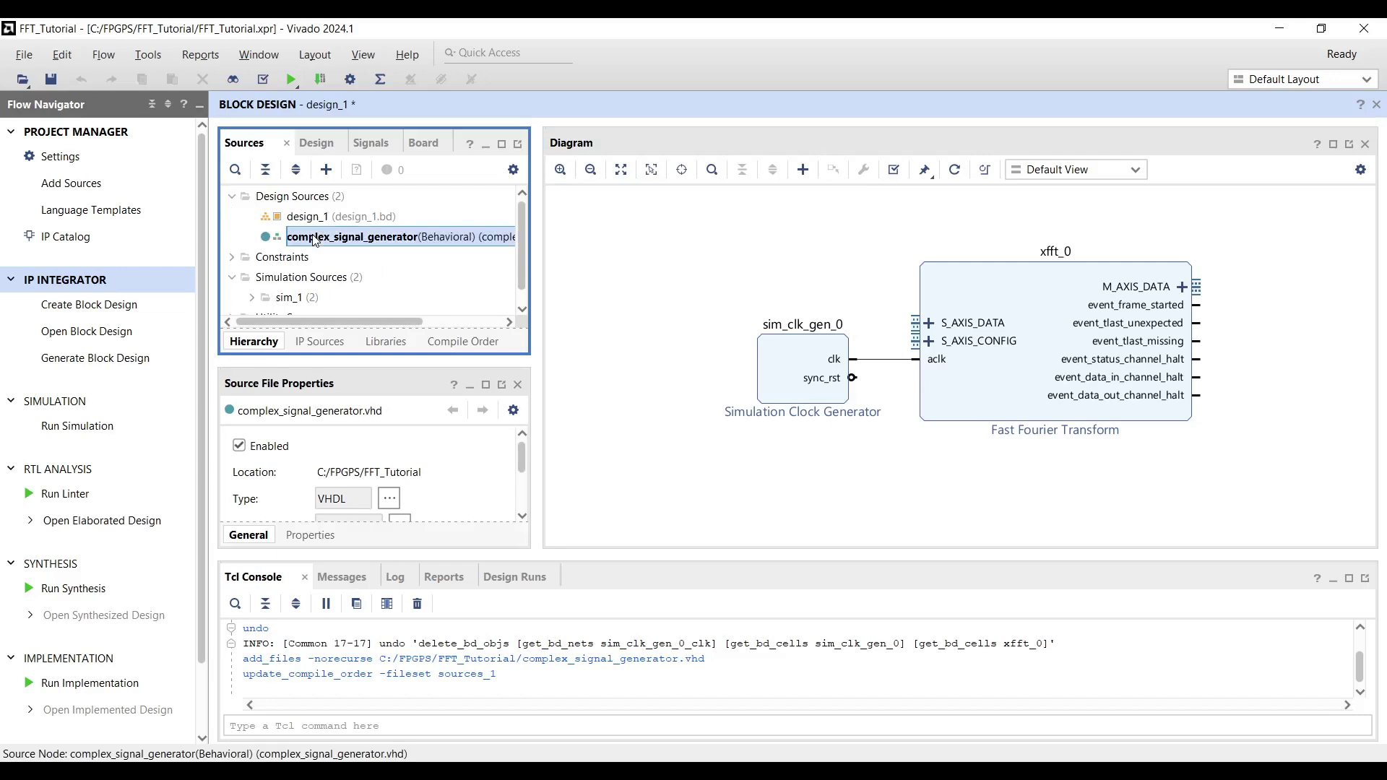
pyautogui.rightClick(665, 278)
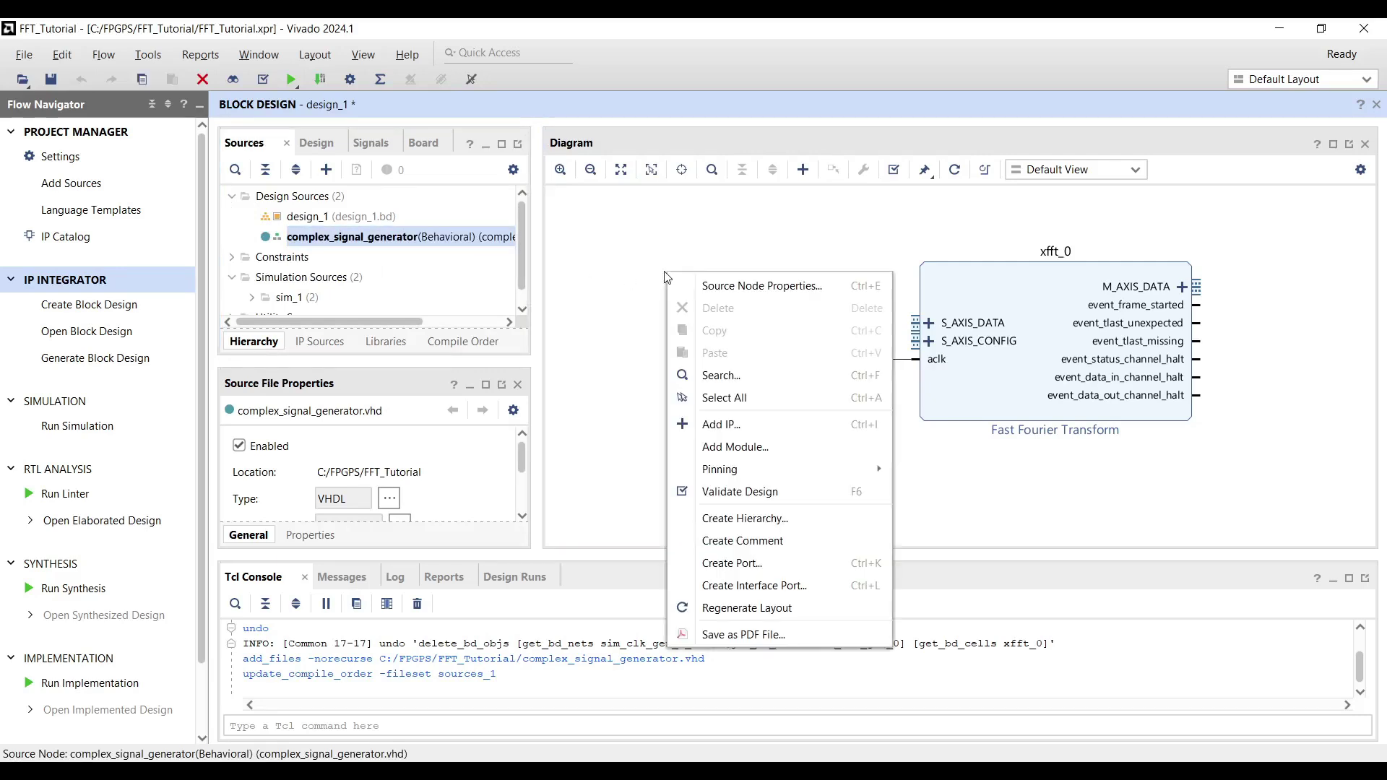
pyautogui.click(743, 449)
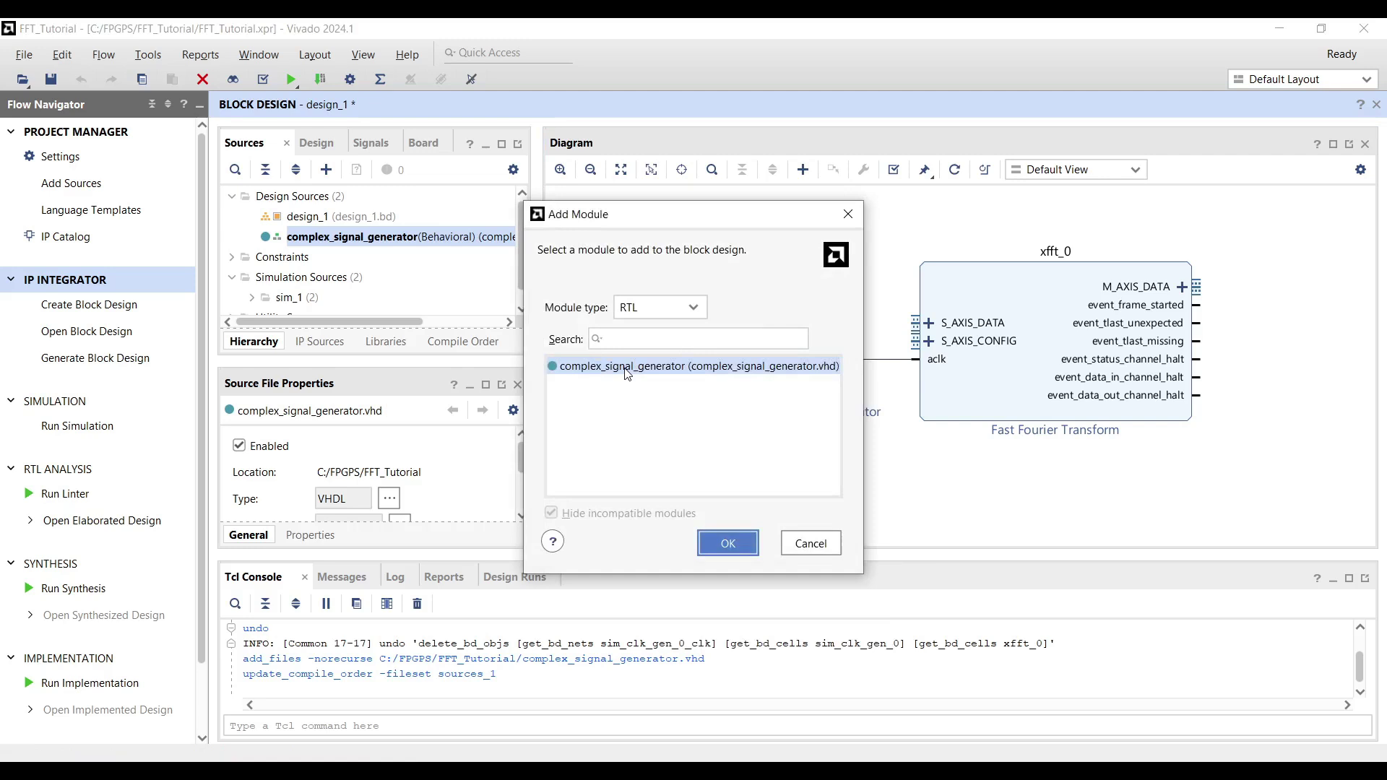
pyautogui.click(726, 543)
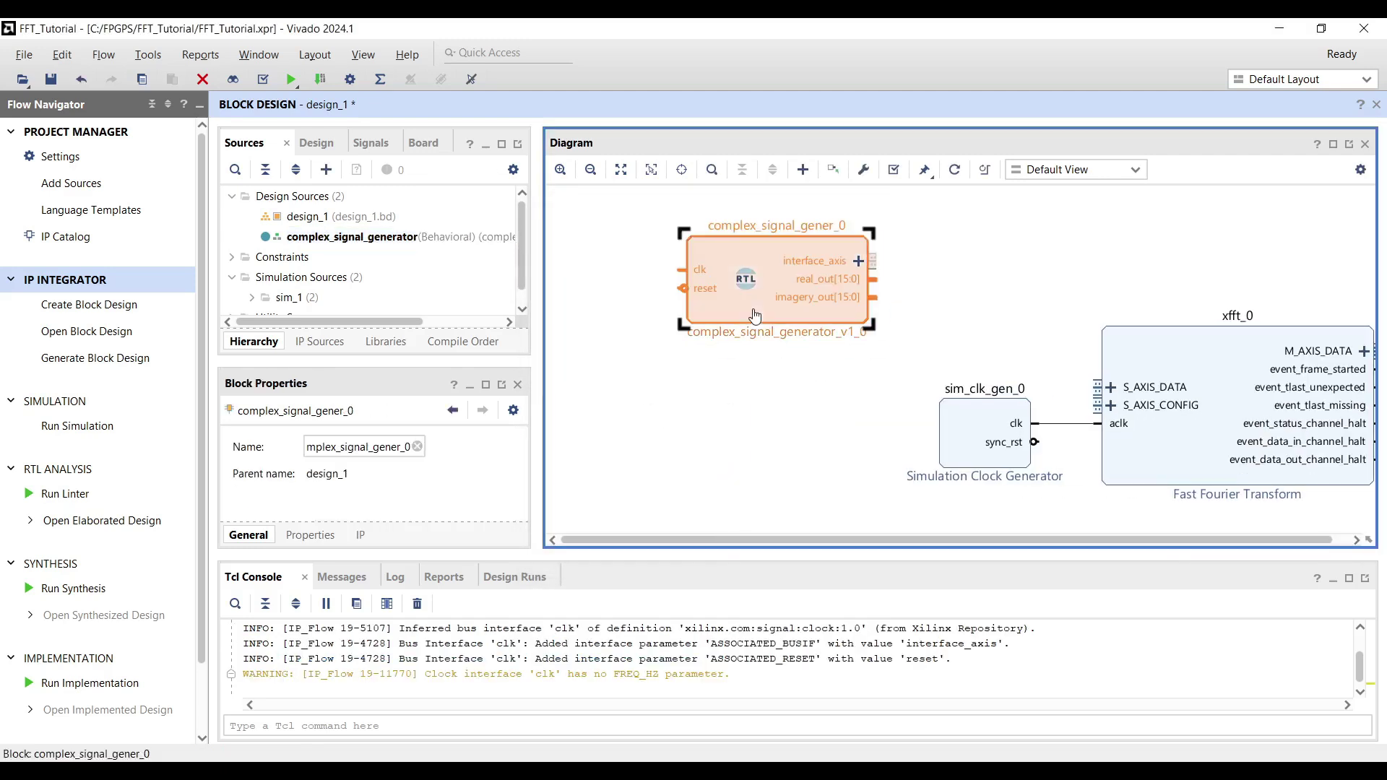
# Step: Set the generator's Fft Size to 2048 and keep Func Type at 0
pyautogui.doubleClick(755, 310)
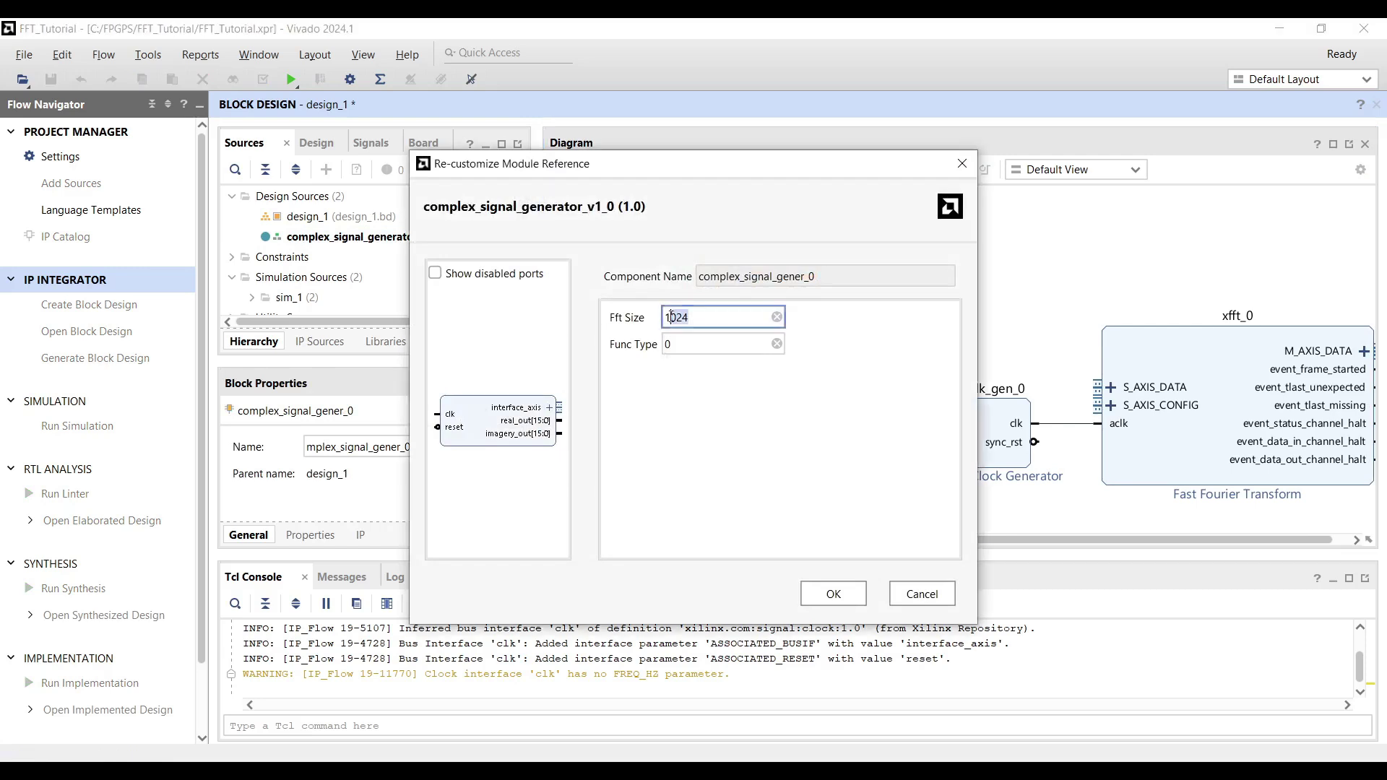
pyautogui.write('2048')
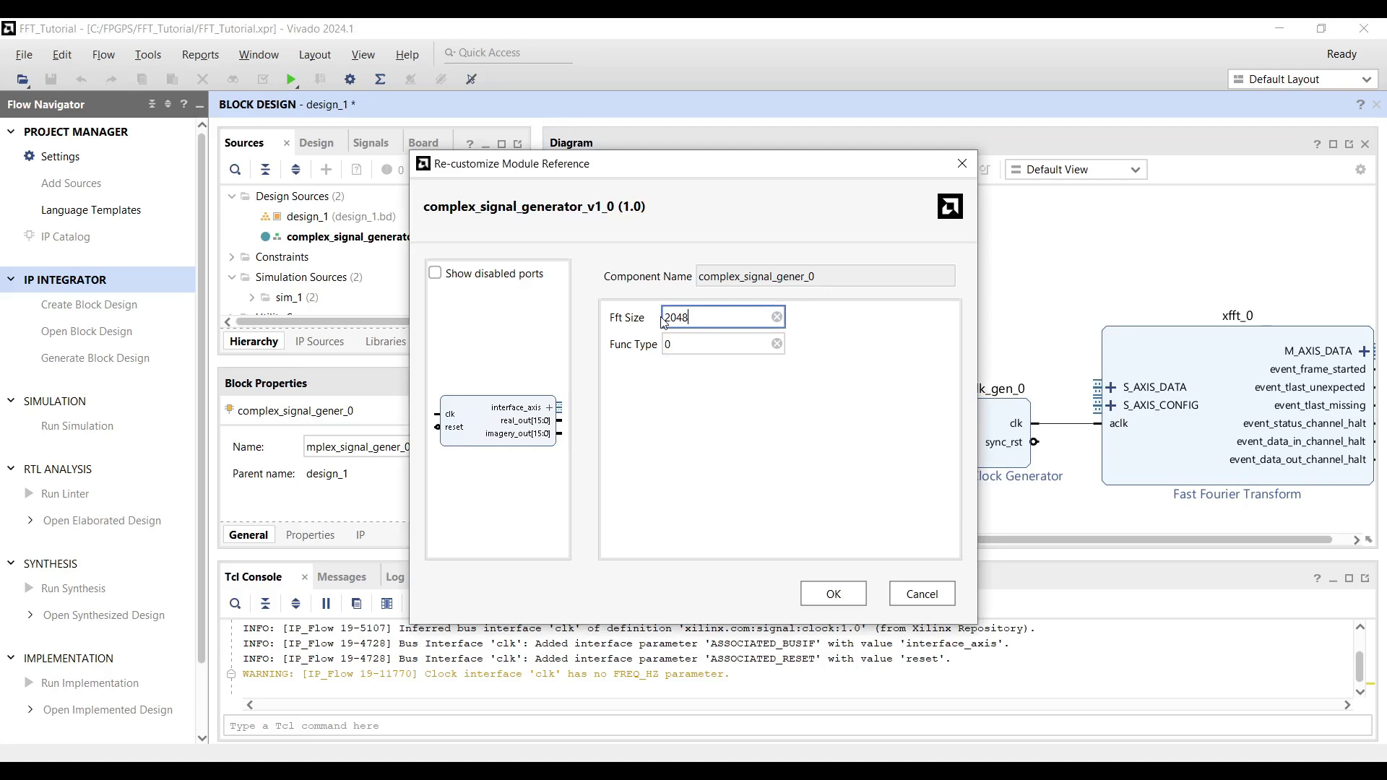
pyautogui.click(712, 342)
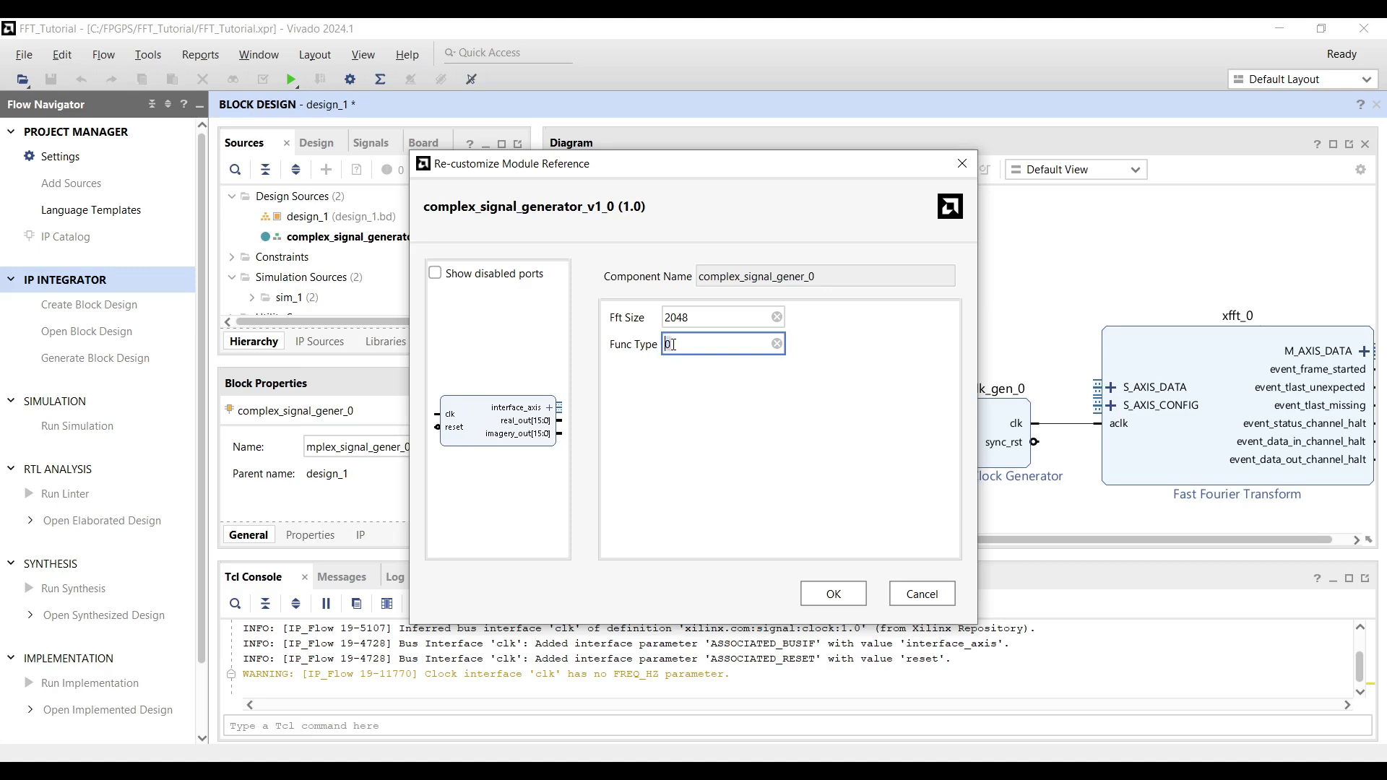
pyautogui.click(674, 346)
# Step: Apply the generator settings and wire tlast and tvalid to the FFT's s_axis_data_tlast and s_axis_data_tvalid
pyautogui.click(842, 594)
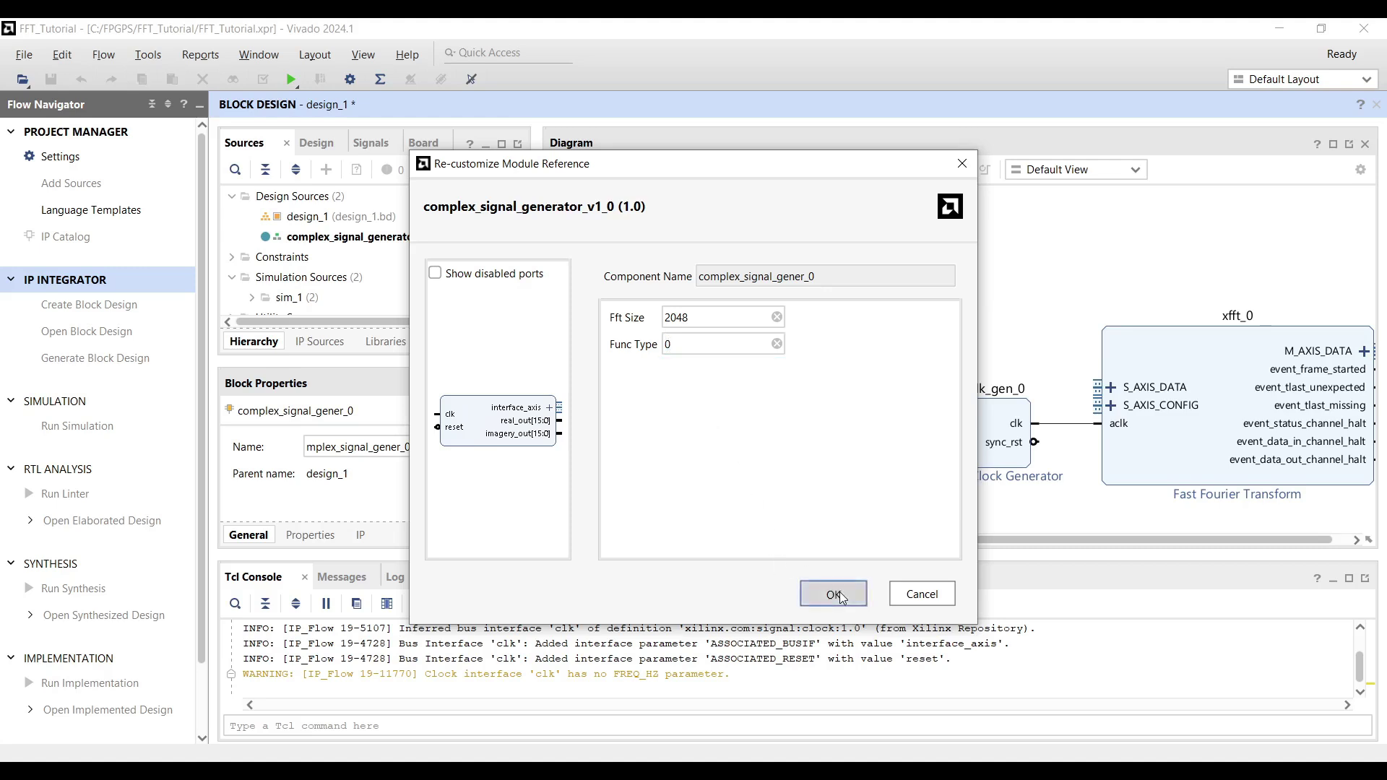
pyautogui.moveTo(785, 321); pyautogui.dragTo(1009, 339)
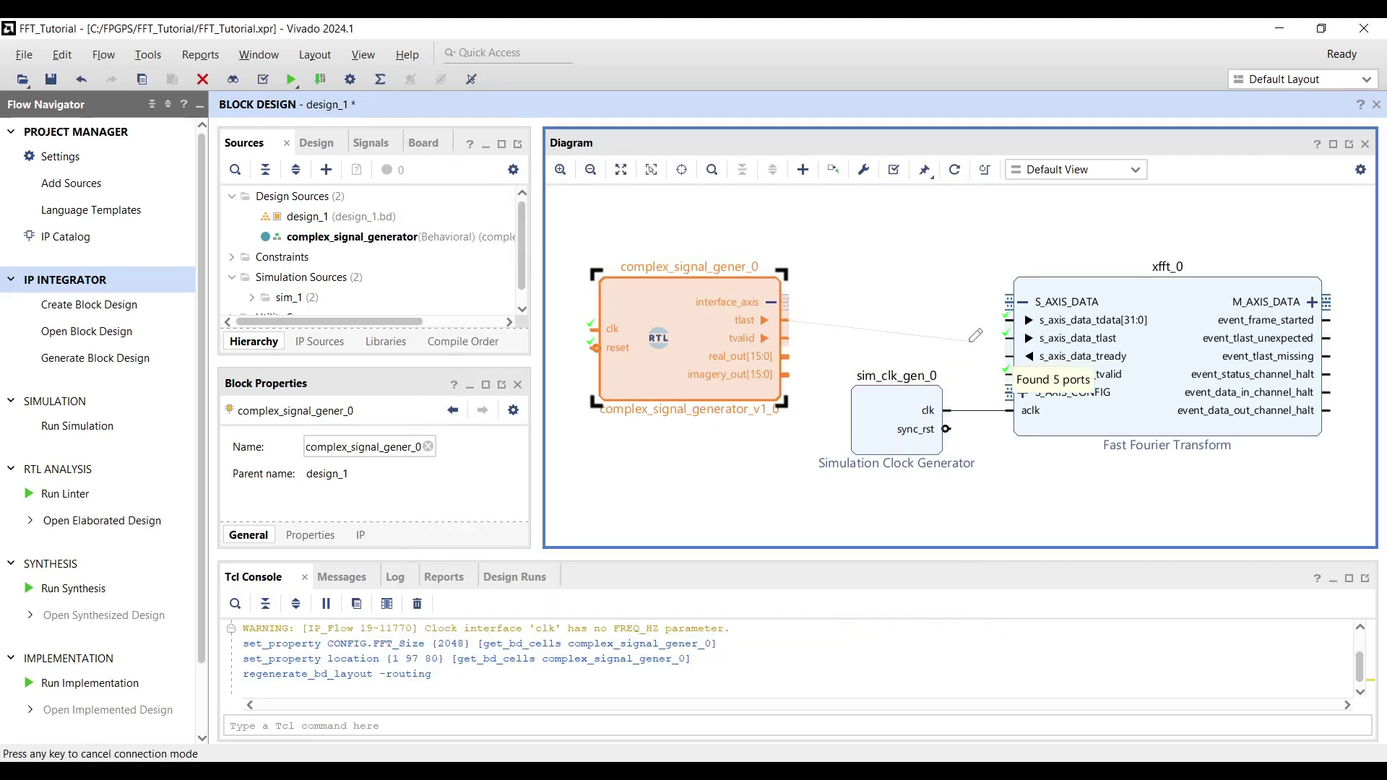
pyautogui.moveTo(766, 338)
pyautogui.mouseDown()
pyautogui.moveTo(924, 339)
pyautogui.moveTo(1009, 374)
pyautogui.mouseUp()
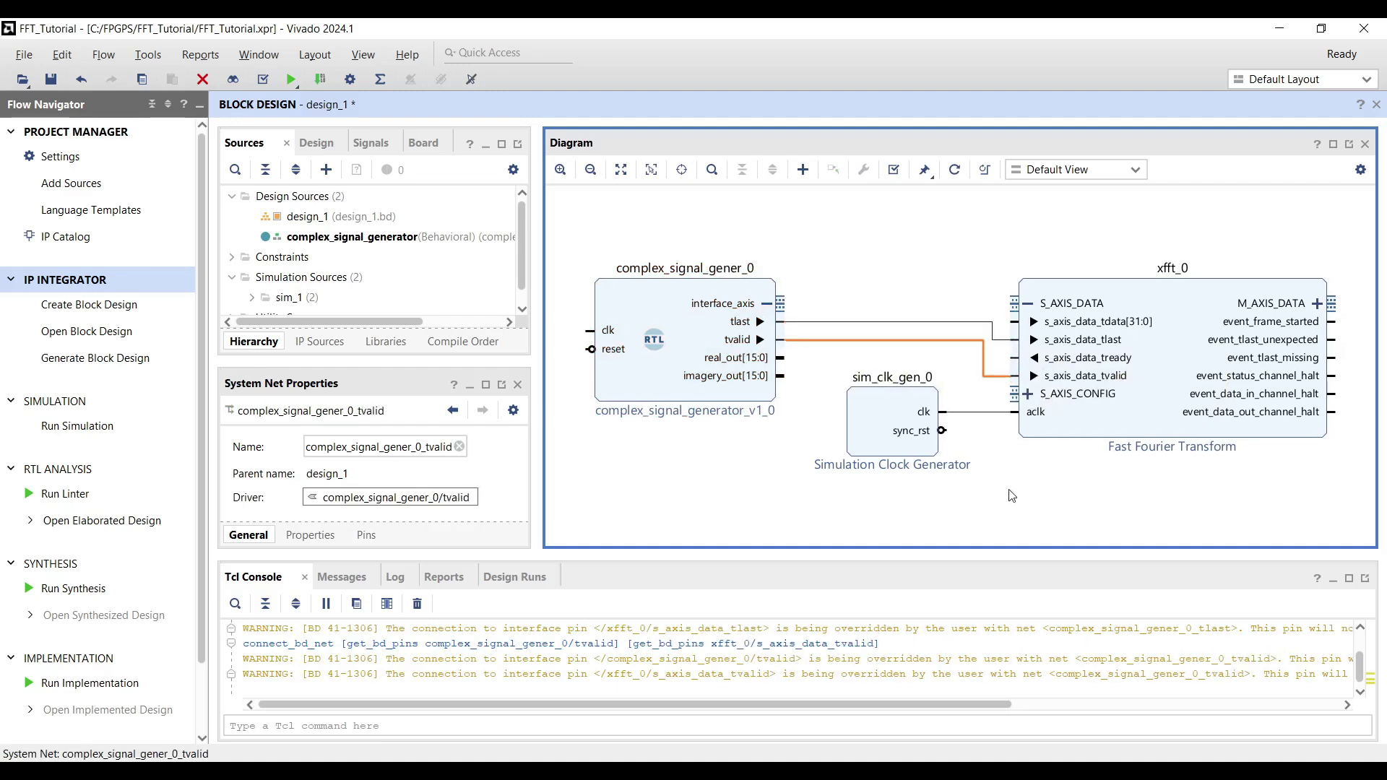
# Step: Add a Concat joining real_out and imagery_out into s_axis_data_tdata; wire generator clk and reset
pyautogui.click(802, 169)
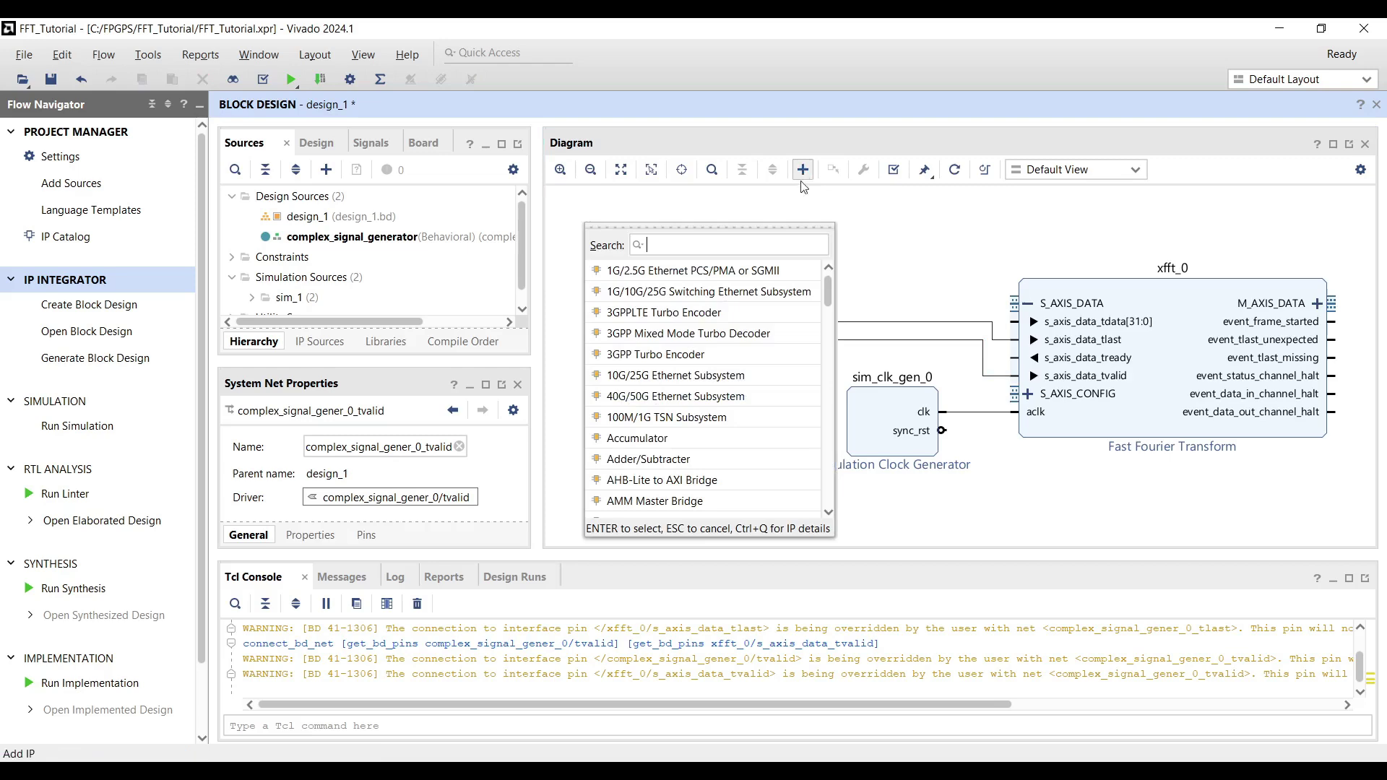
pyautogui.write('concat')
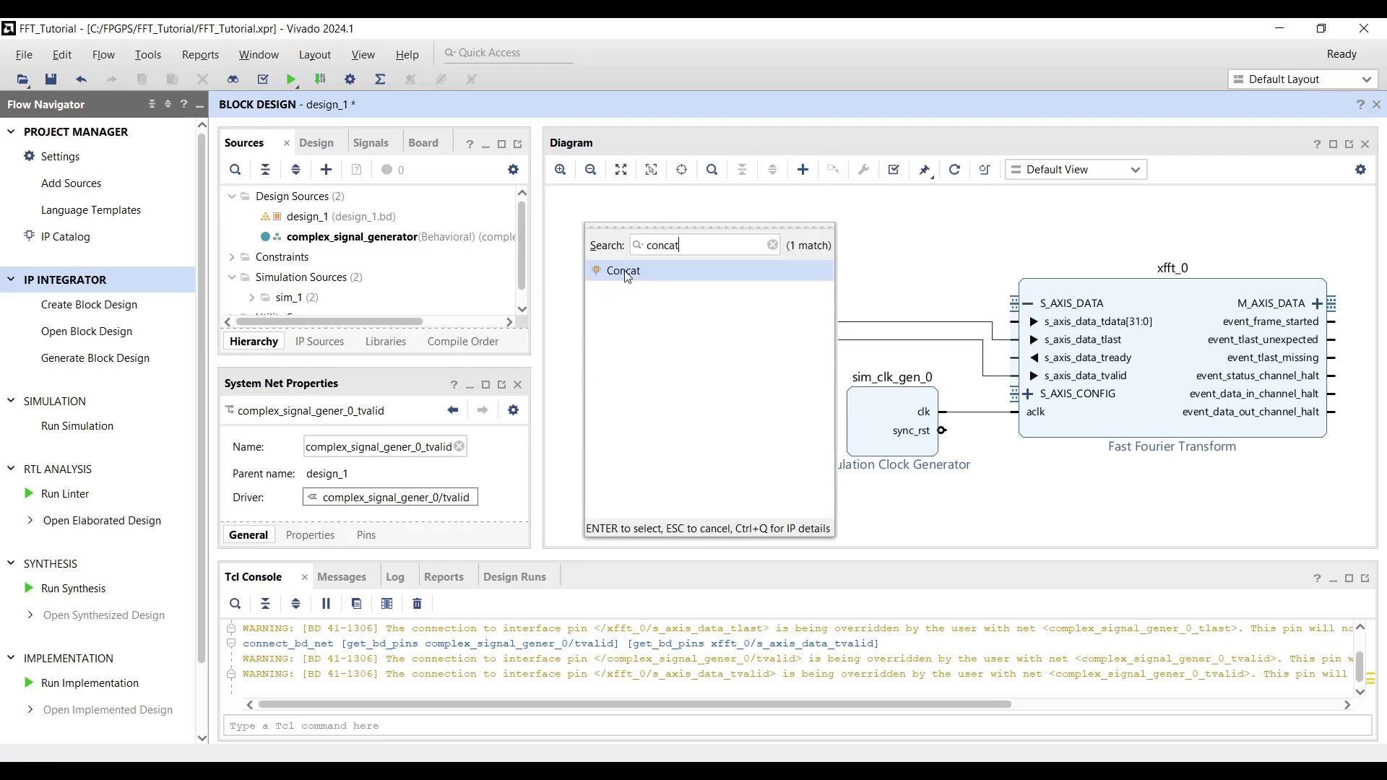
pyautogui.doubleClick(625, 271)
pyautogui.moveTo(878, 388)
pyautogui.mouseDown()
pyautogui.moveTo(914, 235)
pyautogui.moveTo(926, 243)
pyautogui.mouseUp()
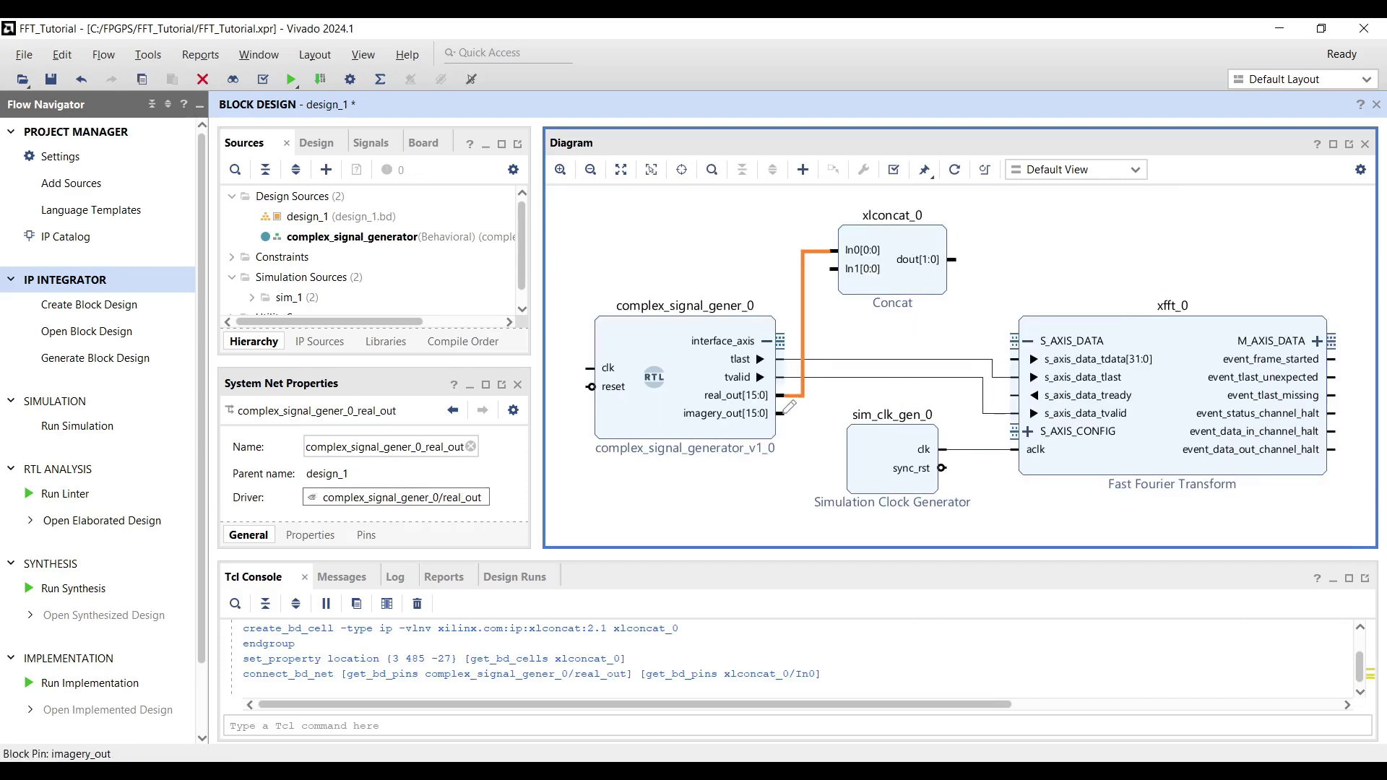
pyautogui.moveTo(837, 293); pyautogui.dragTo(835, 270)
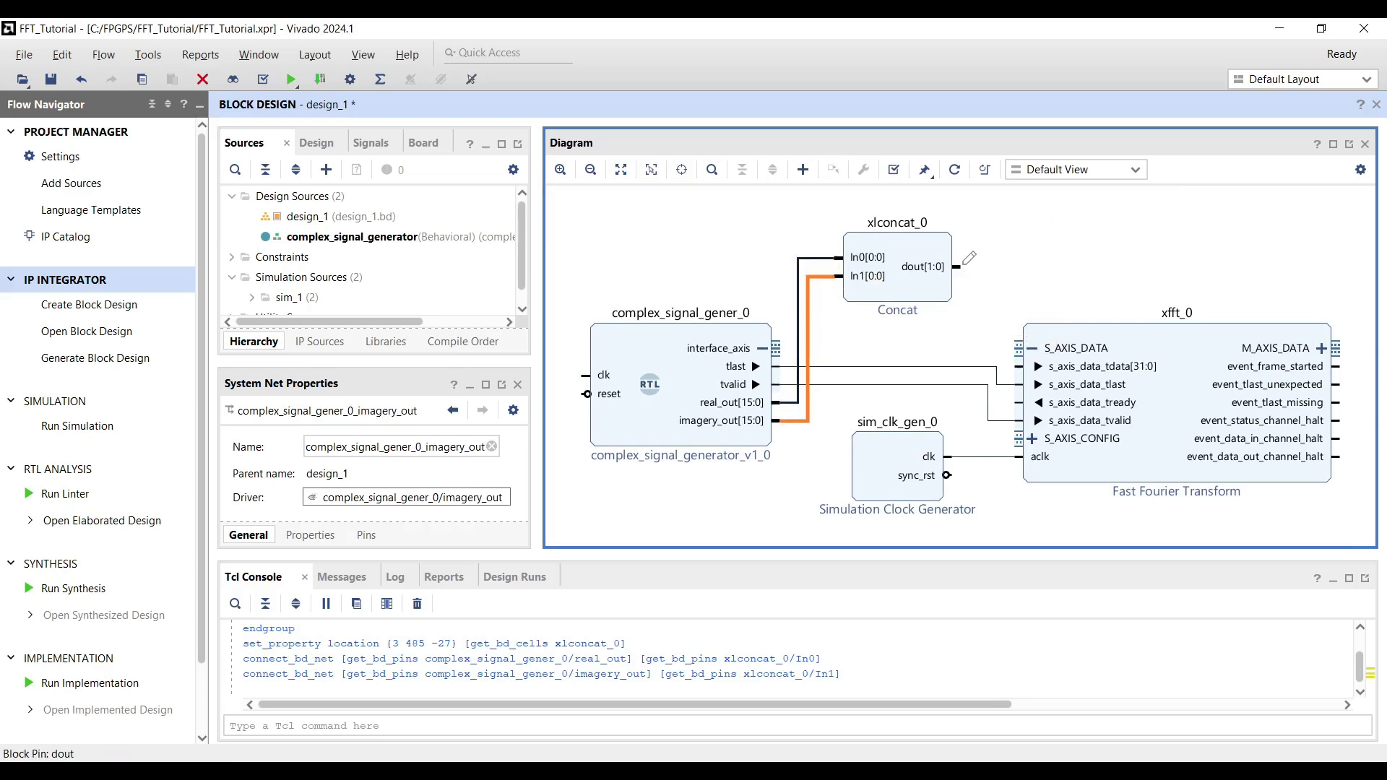
pyautogui.moveTo(956, 266); pyautogui.dragTo(1035, 366)
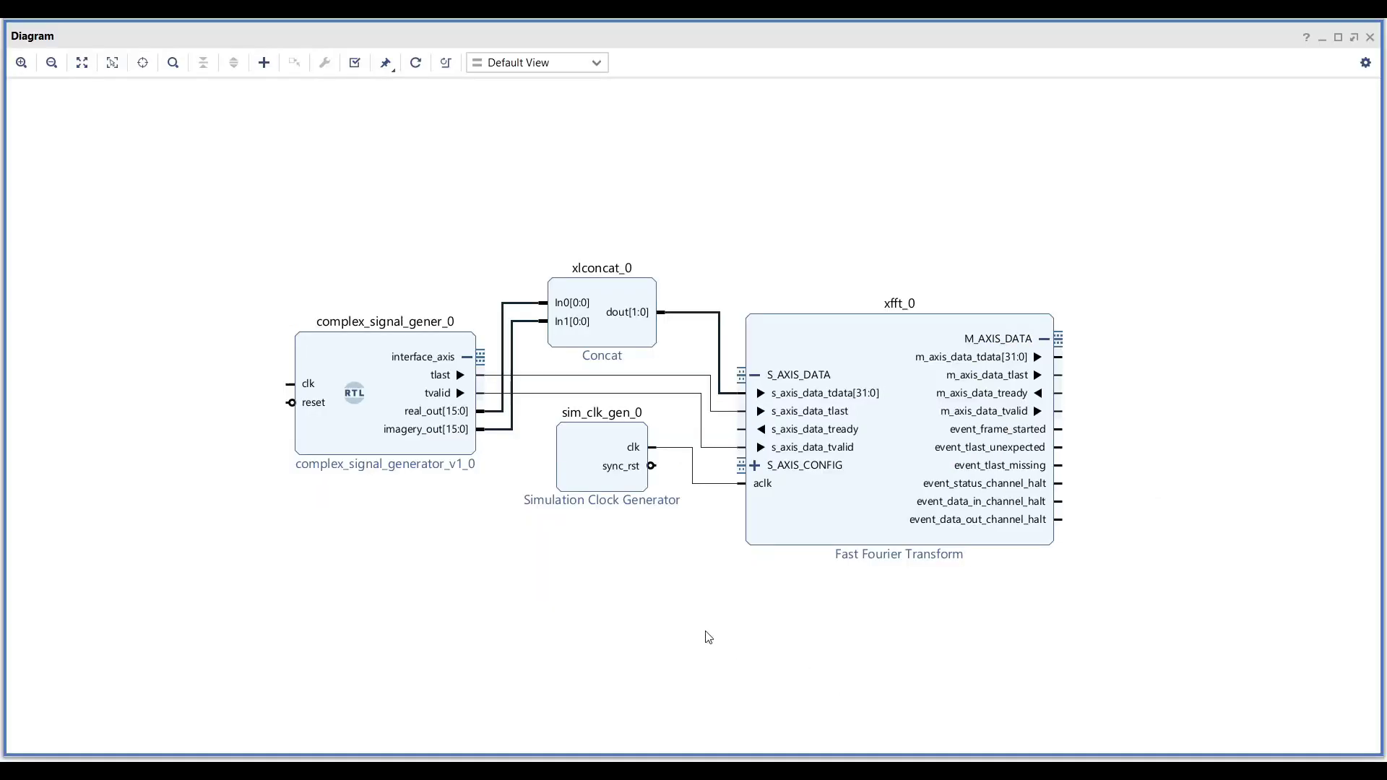
pyautogui.moveTo(291, 383)
pyautogui.mouseDown()
pyautogui.moveTo(643, 420)
pyautogui.moveTo(715, 449)
pyautogui.mouseUp()
pyautogui.moveTo(312, 408); pyautogui.dragTo(687, 470)
# Step: Place a width-1, value-1 Constant right of xfft_0 and wire it to m_axis_data_tready
pyautogui.click(264, 62)
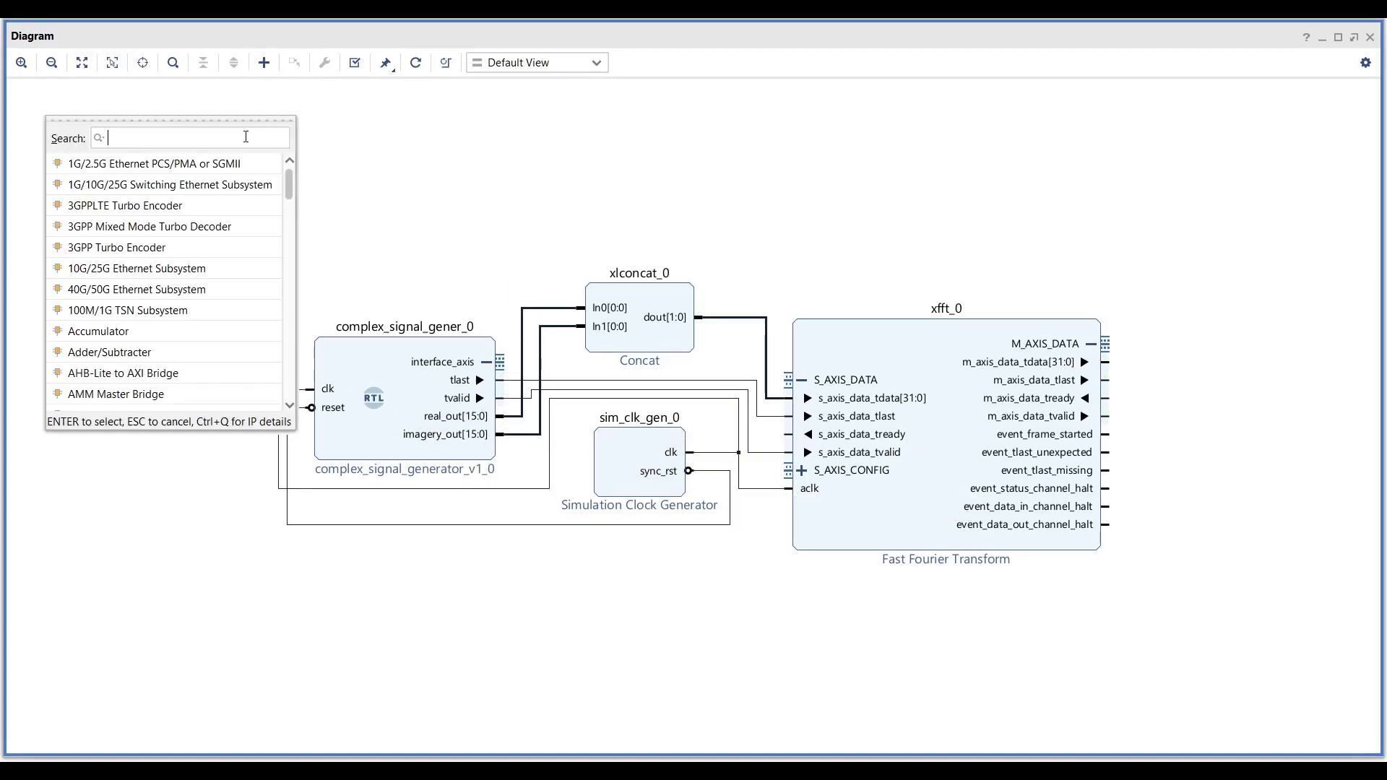
pyautogui.write('consta')
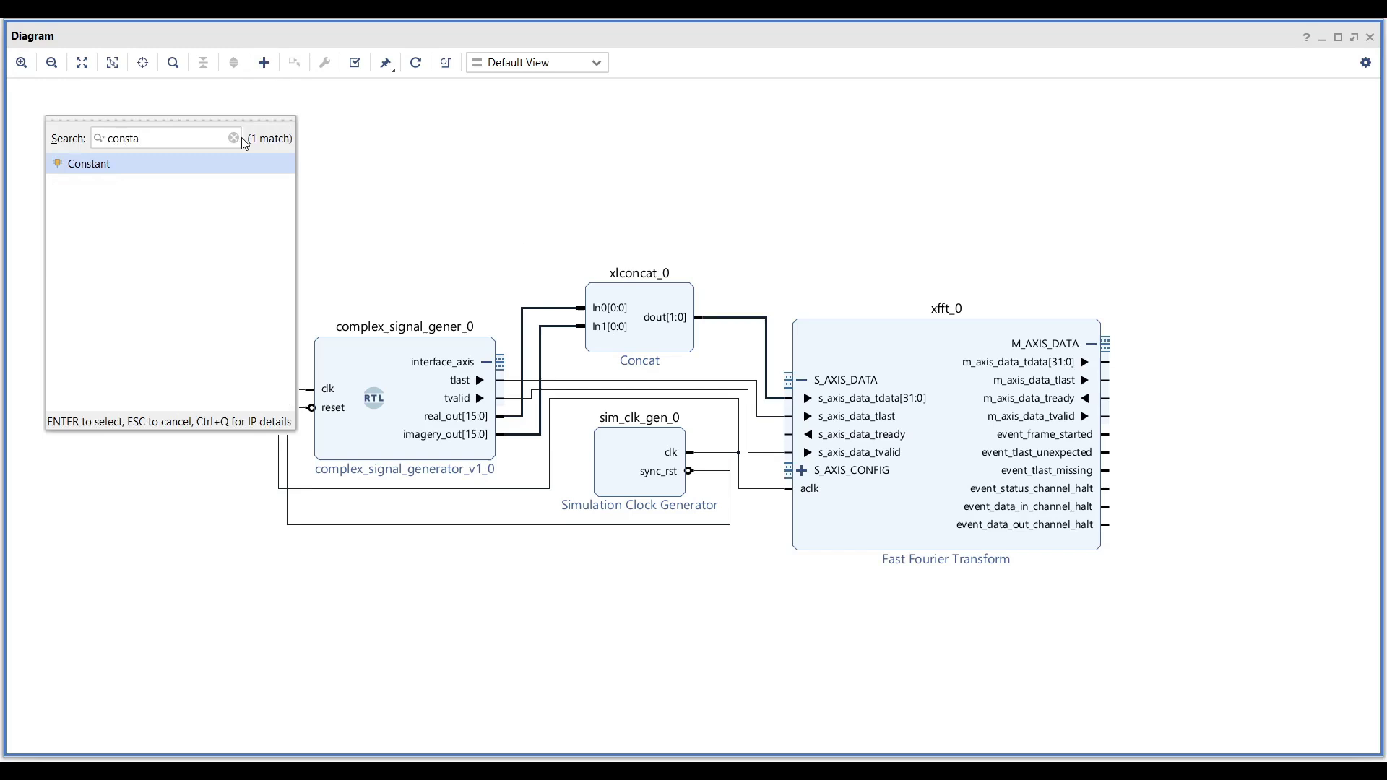
pyautogui.doubleClick(119, 165)
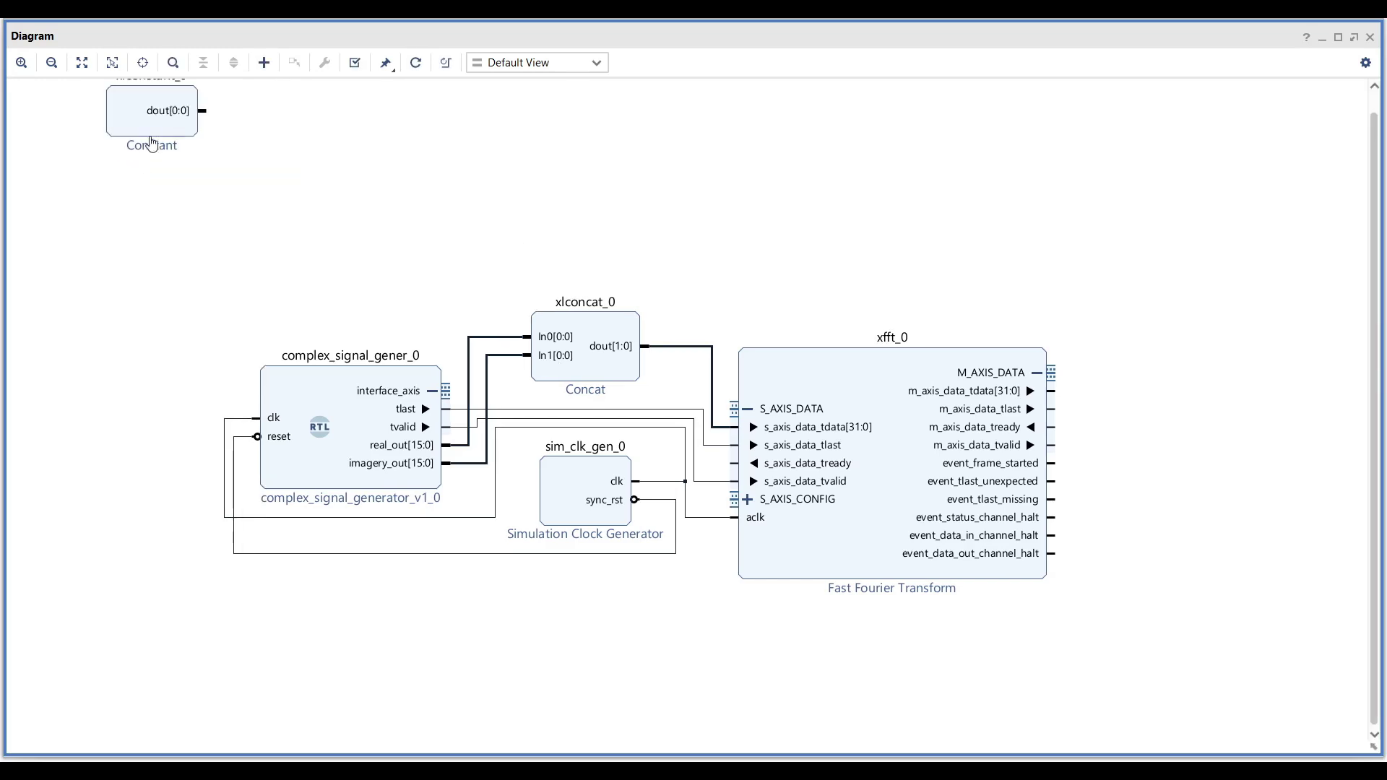
pyautogui.moveTo(151, 137)
pyautogui.mouseDown()
pyautogui.moveTo(1065, 474)
pyautogui.moveTo(1153, 487)
pyautogui.mouseUp()
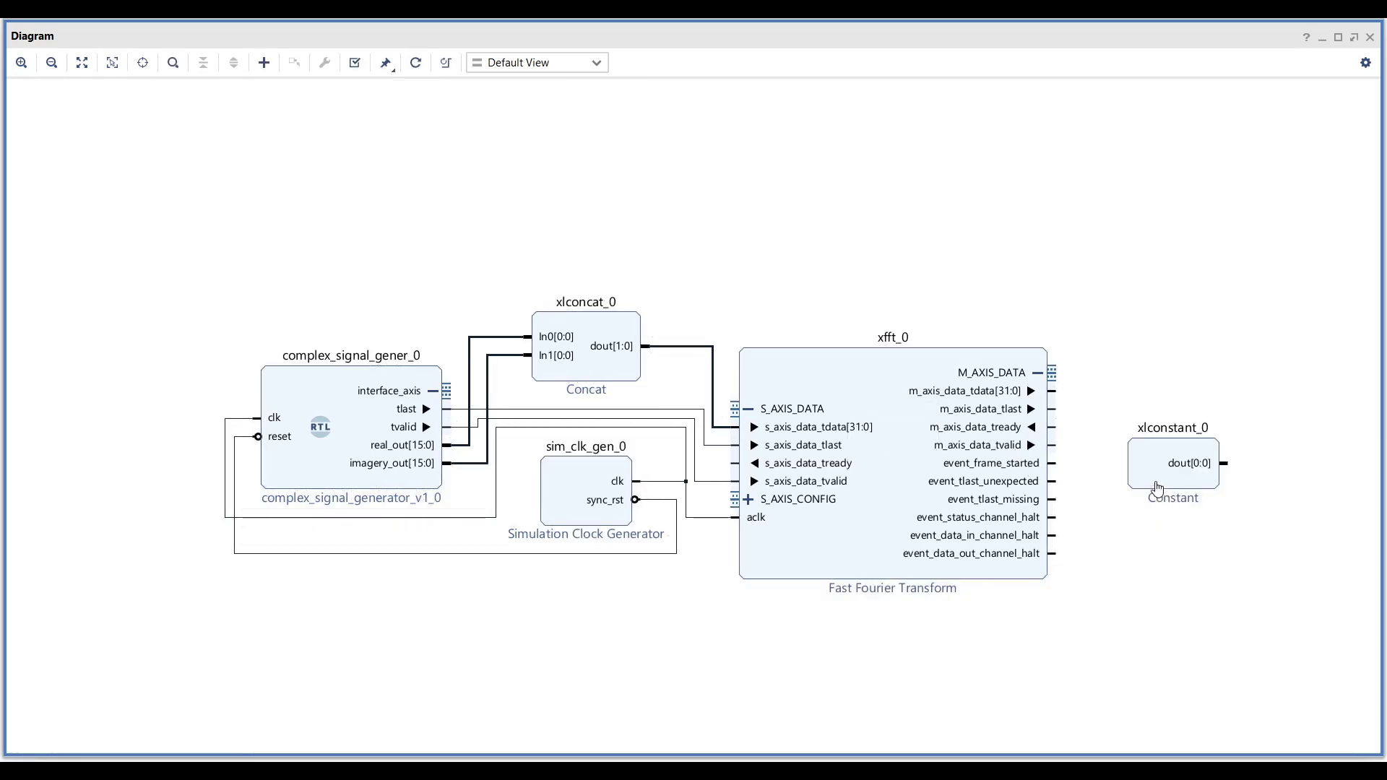
pyautogui.doubleClick(1154, 488)
pyautogui.doubleClick(676, 328)
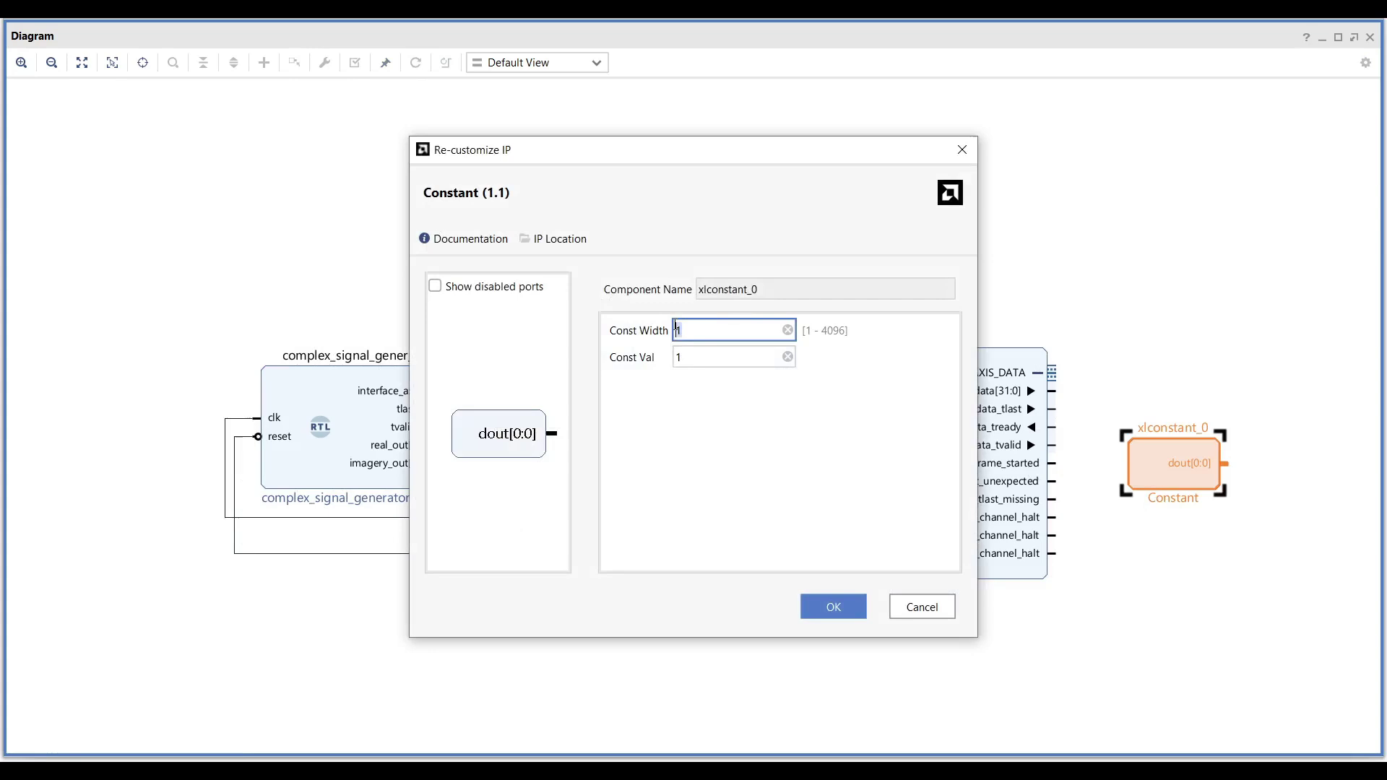
pyautogui.click(823, 607)
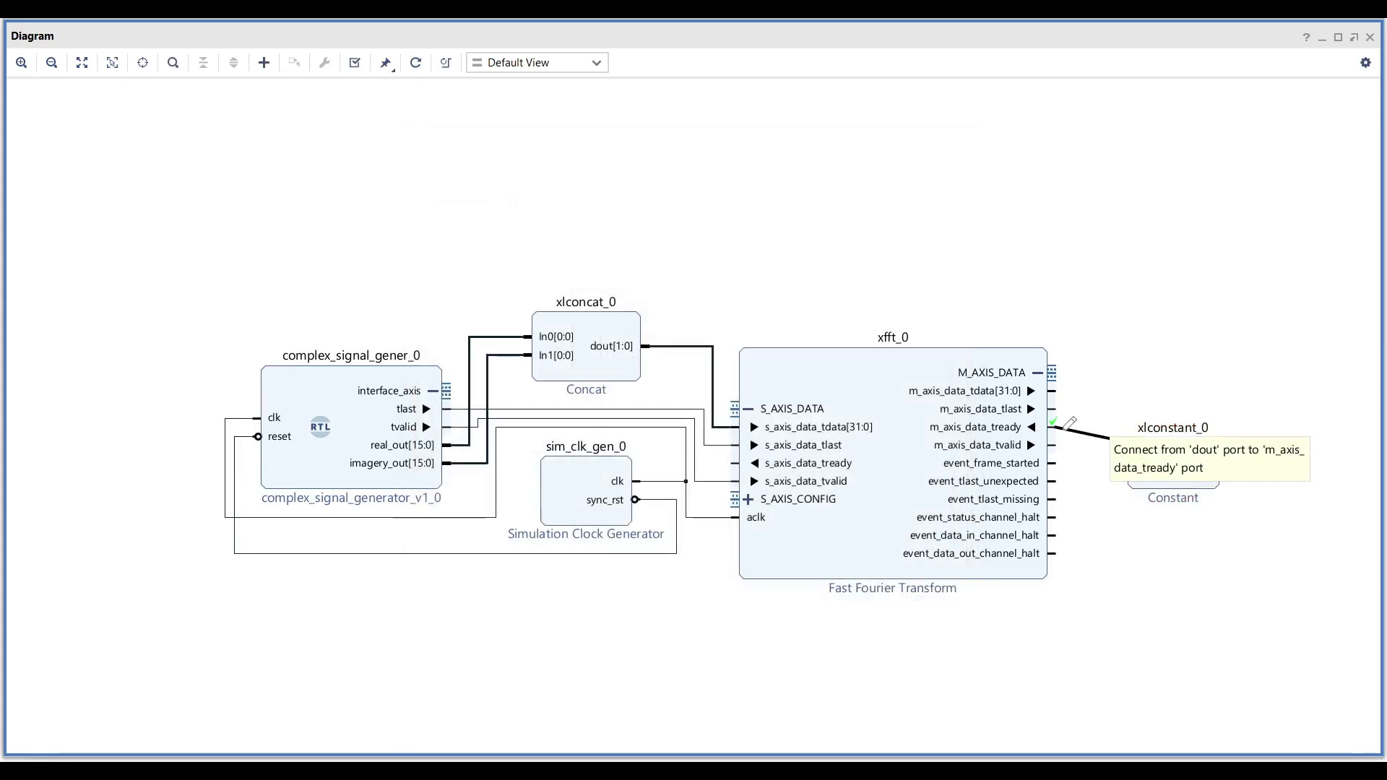
pyautogui.moveTo(1225, 463); pyautogui.dragTo(1051, 427)
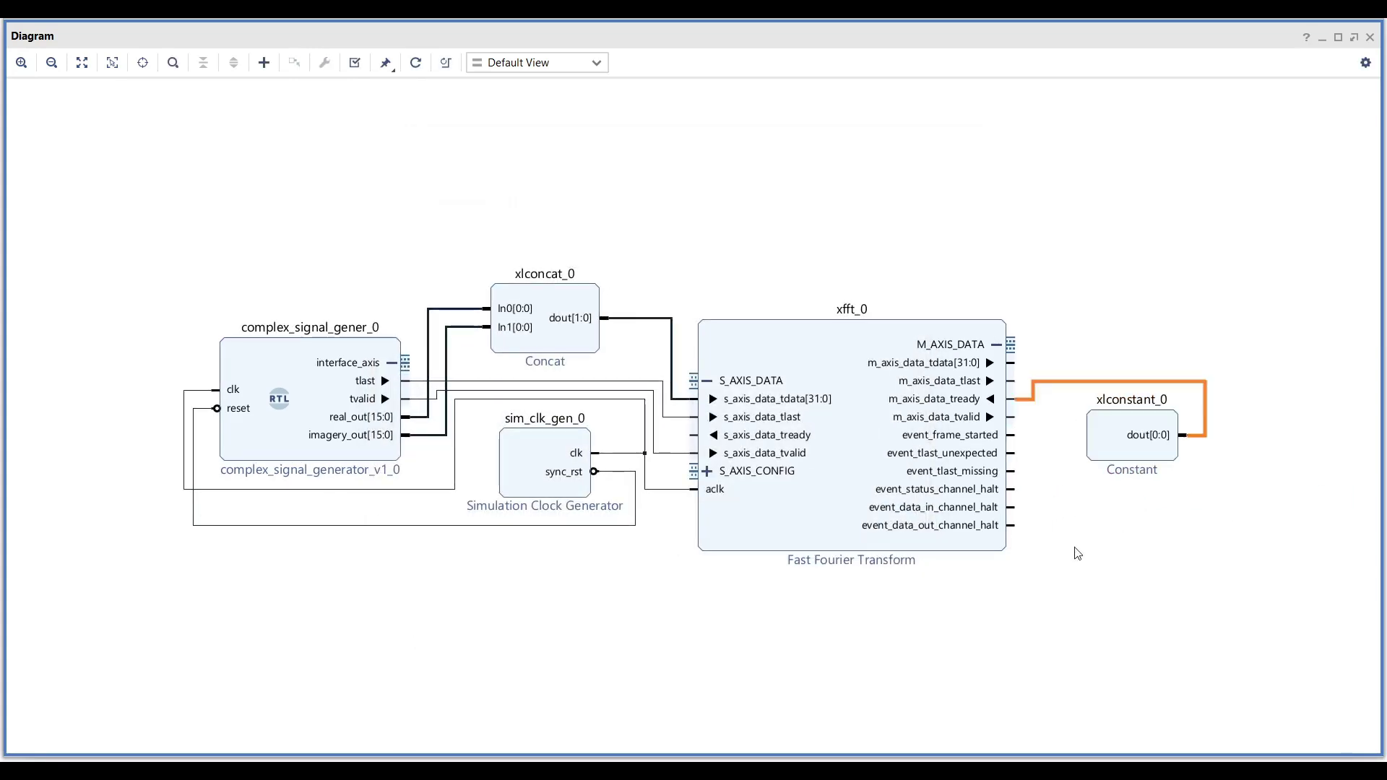
# Step: Add a Slice block taking bits 31 down to 16 of the FFT output
pyautogui.click(263, 61)
pyautogui.write('sl')
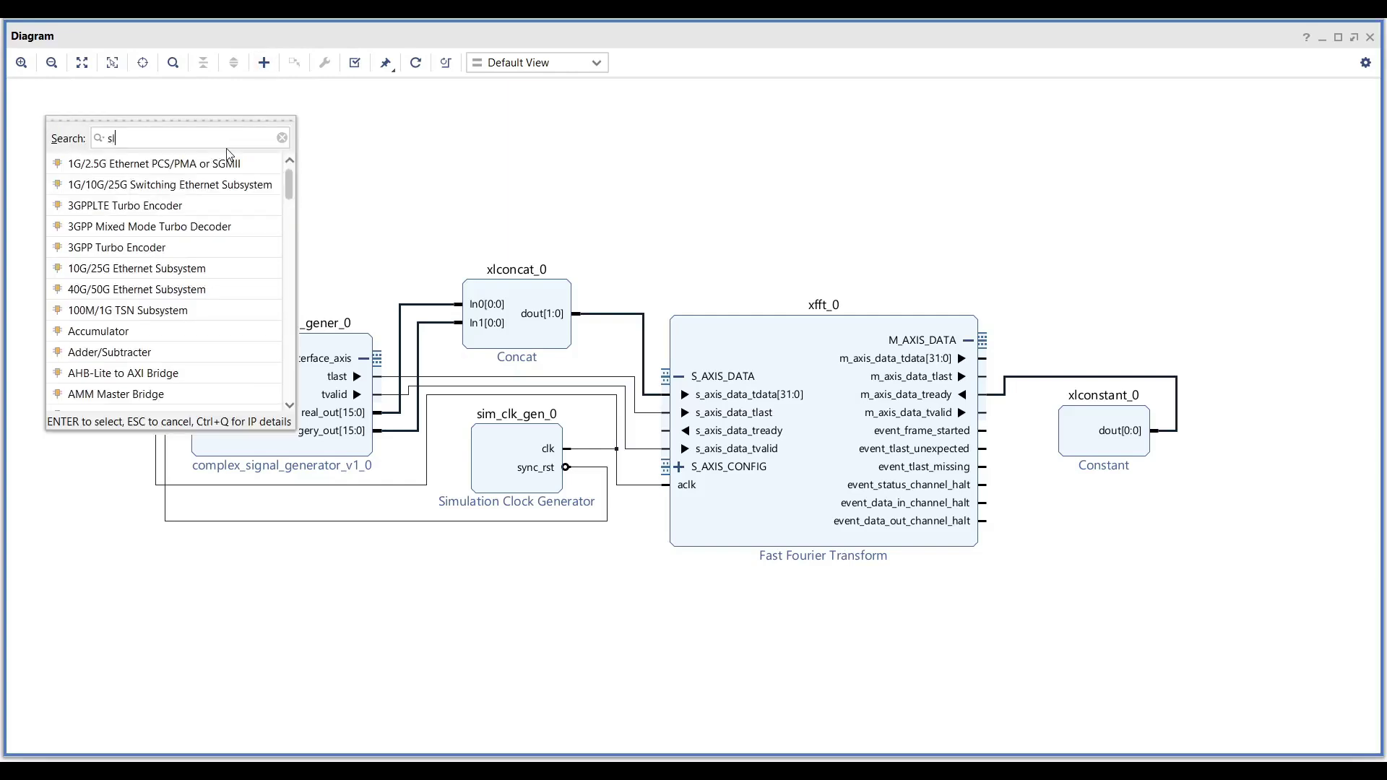
pyautogui.write('i')
pyautogui.doubleClick(153, 206)
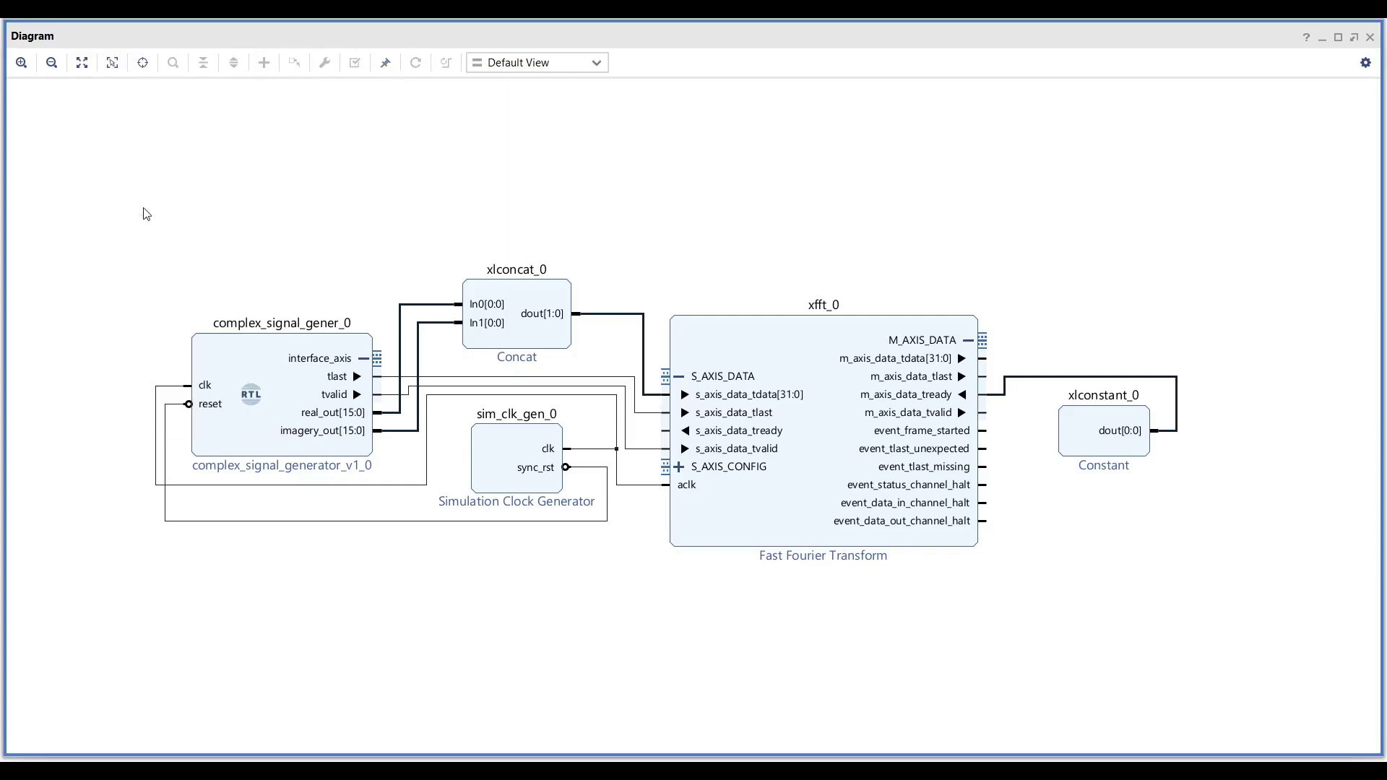
pyautogui.click(1134, 336)
pyautogui.doubleClick(1133, 335)
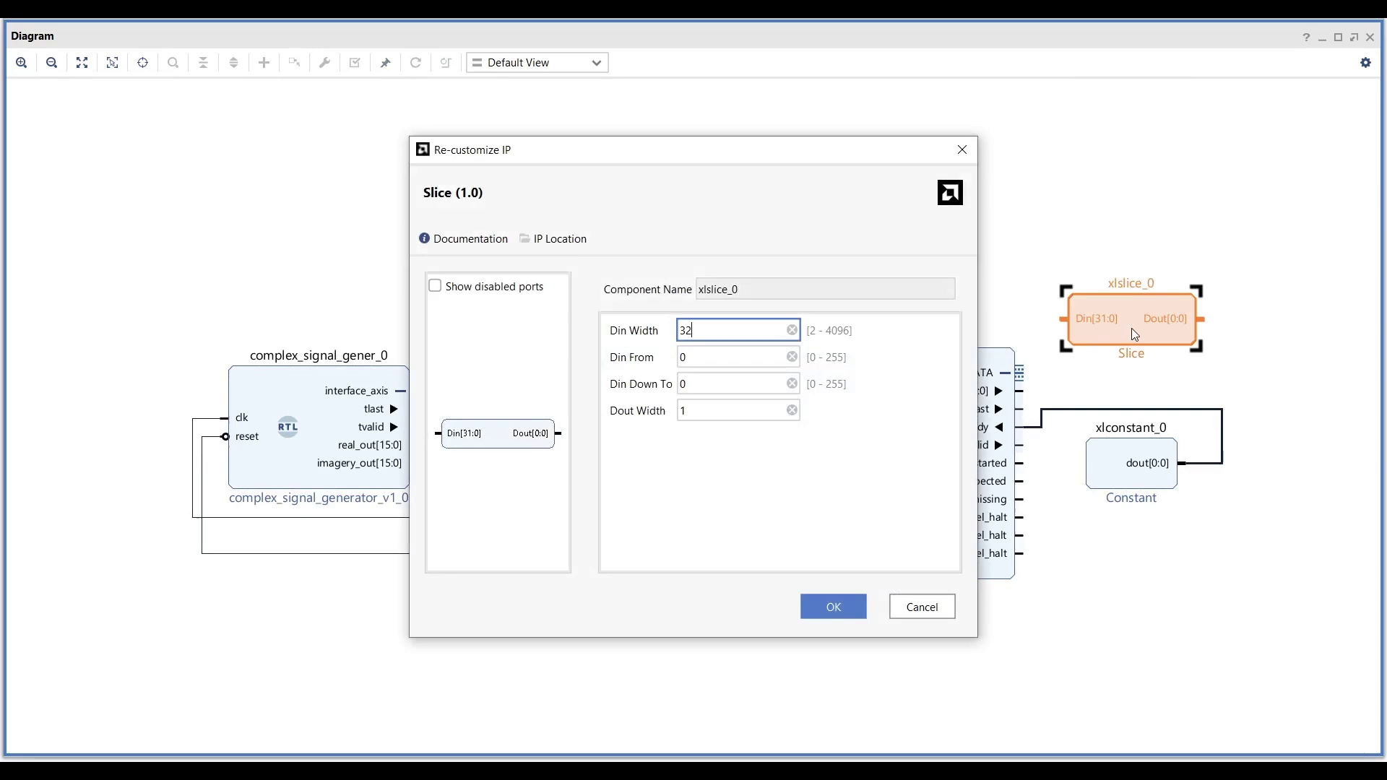
pyautogui.click(711, 358)
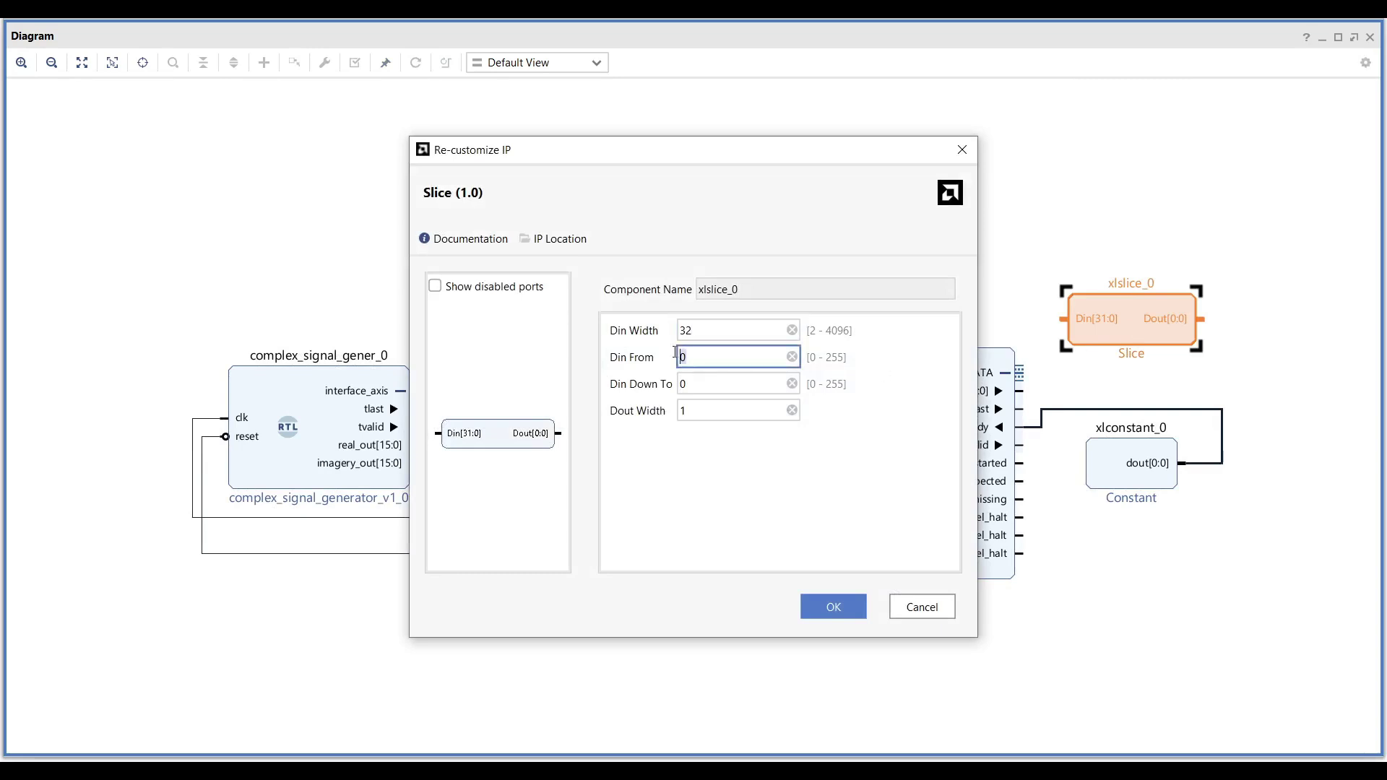
pyautogui.write('31')
pyautogui.click(699, 387)
pyautogui.write('16')
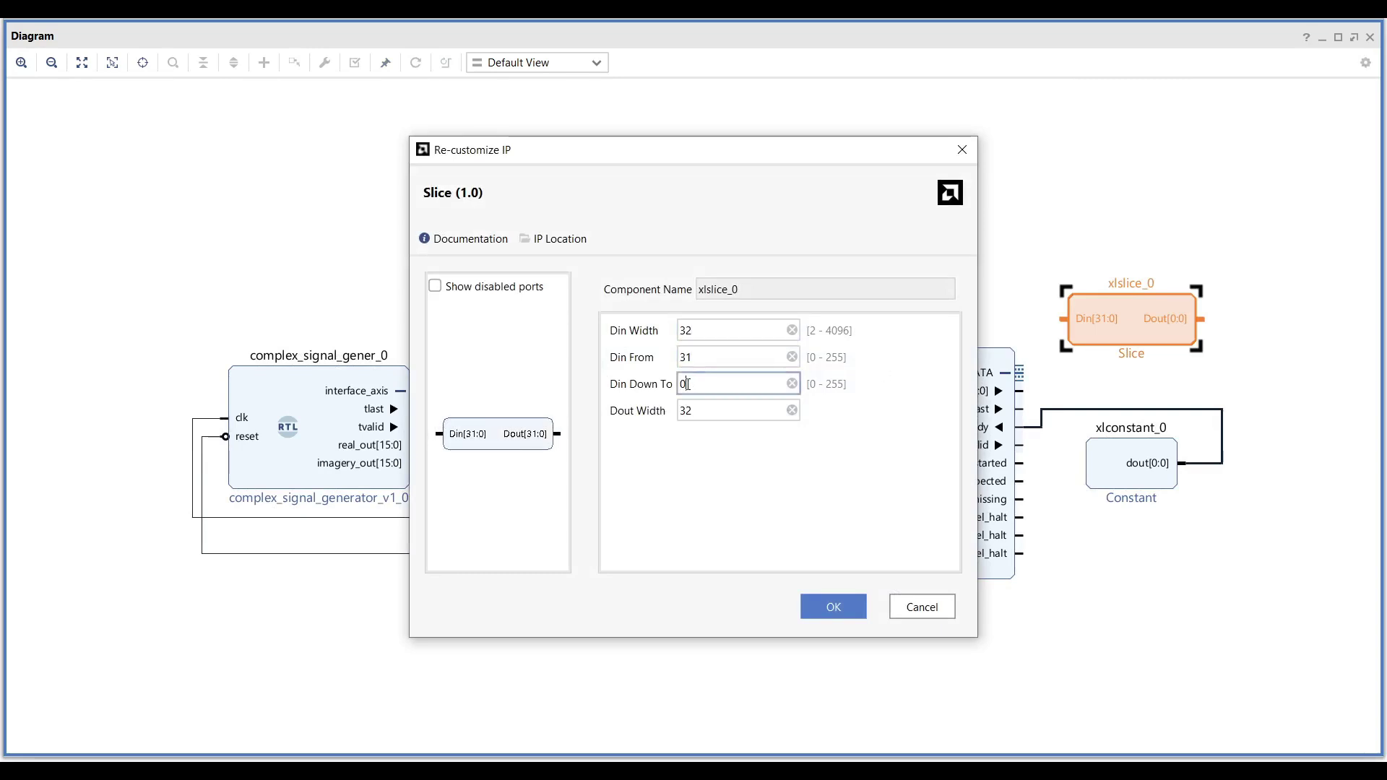
pyautogui.click(724, 410)
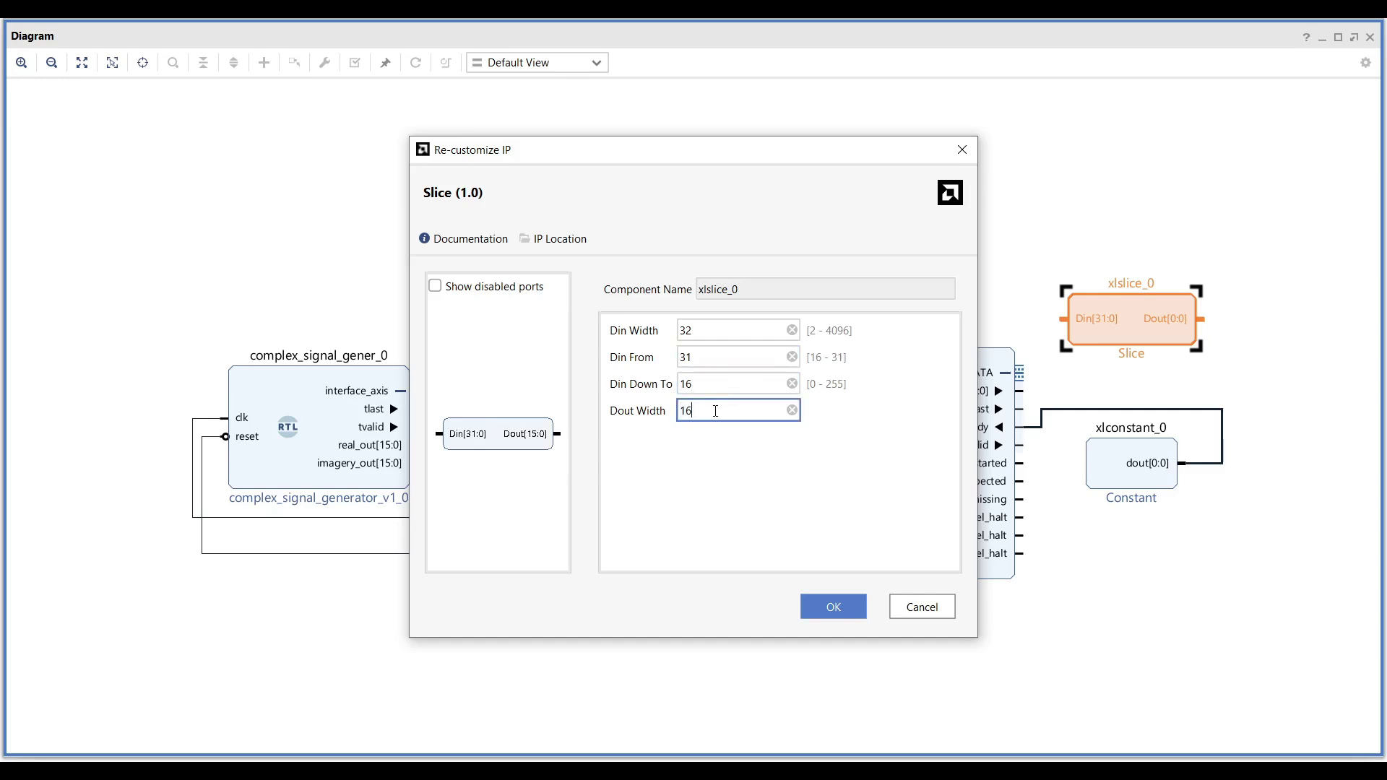
pyautogui.press('Return')
# Step: Set the second slice to bits 15 down to 0 and wire it to m_axis_data_tdata
pyautogui.doubleClick(1163, 410)
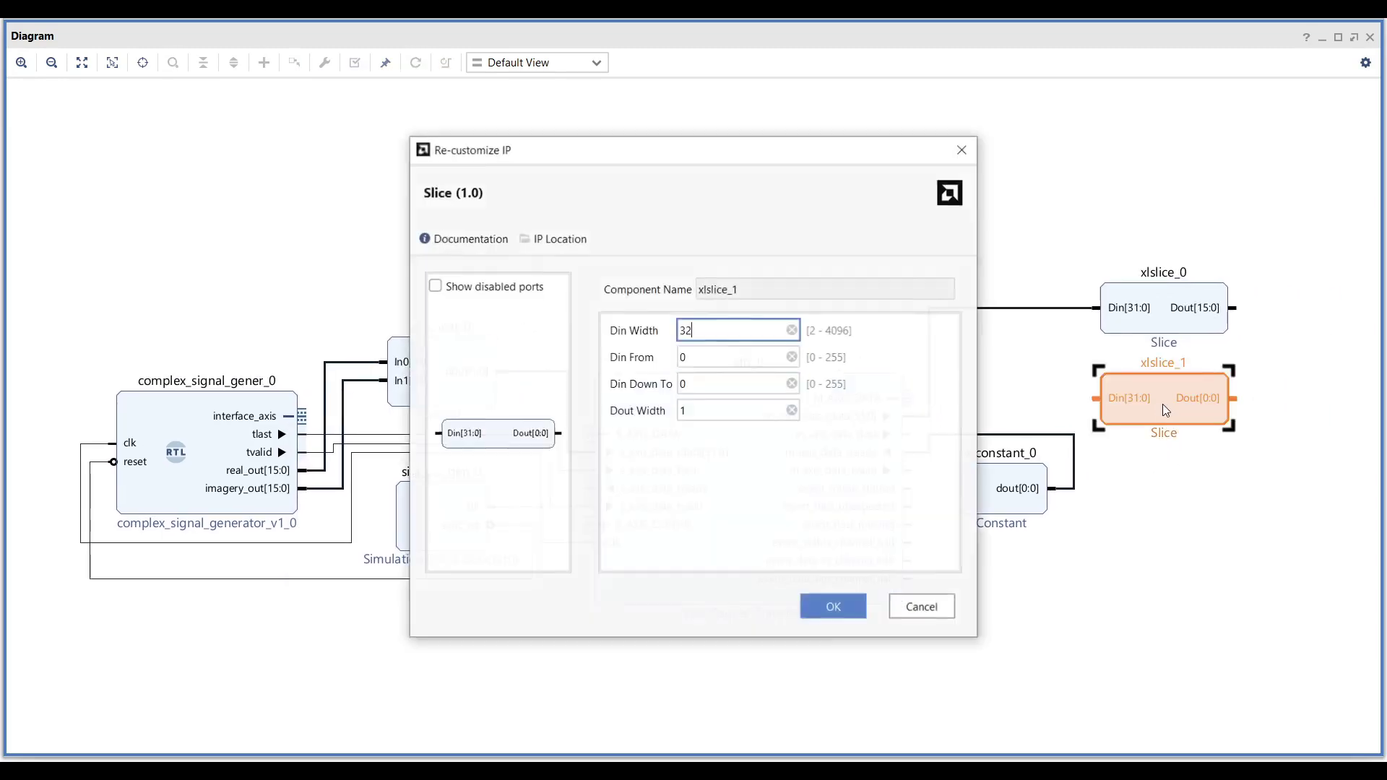
pyautogui.press('Tab')
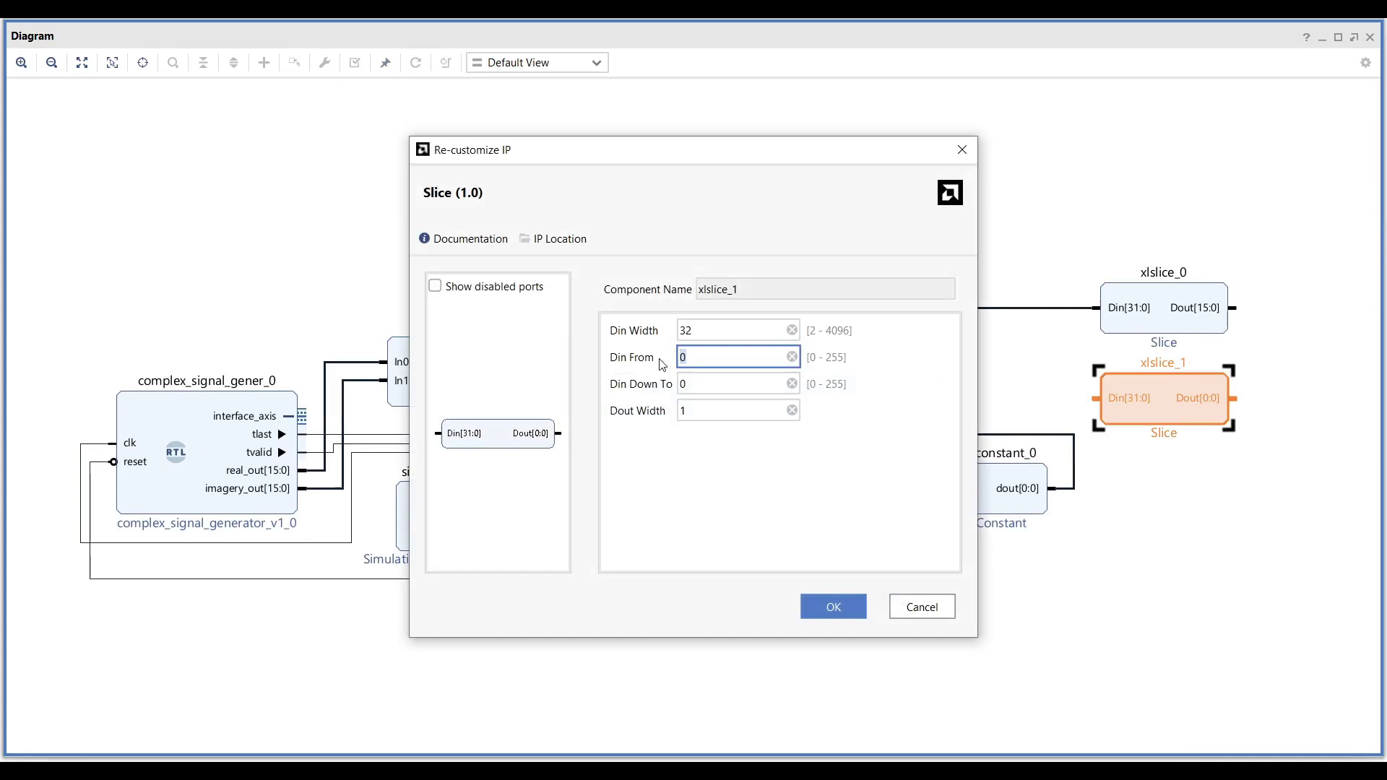
pyautogui.click(706, 387)
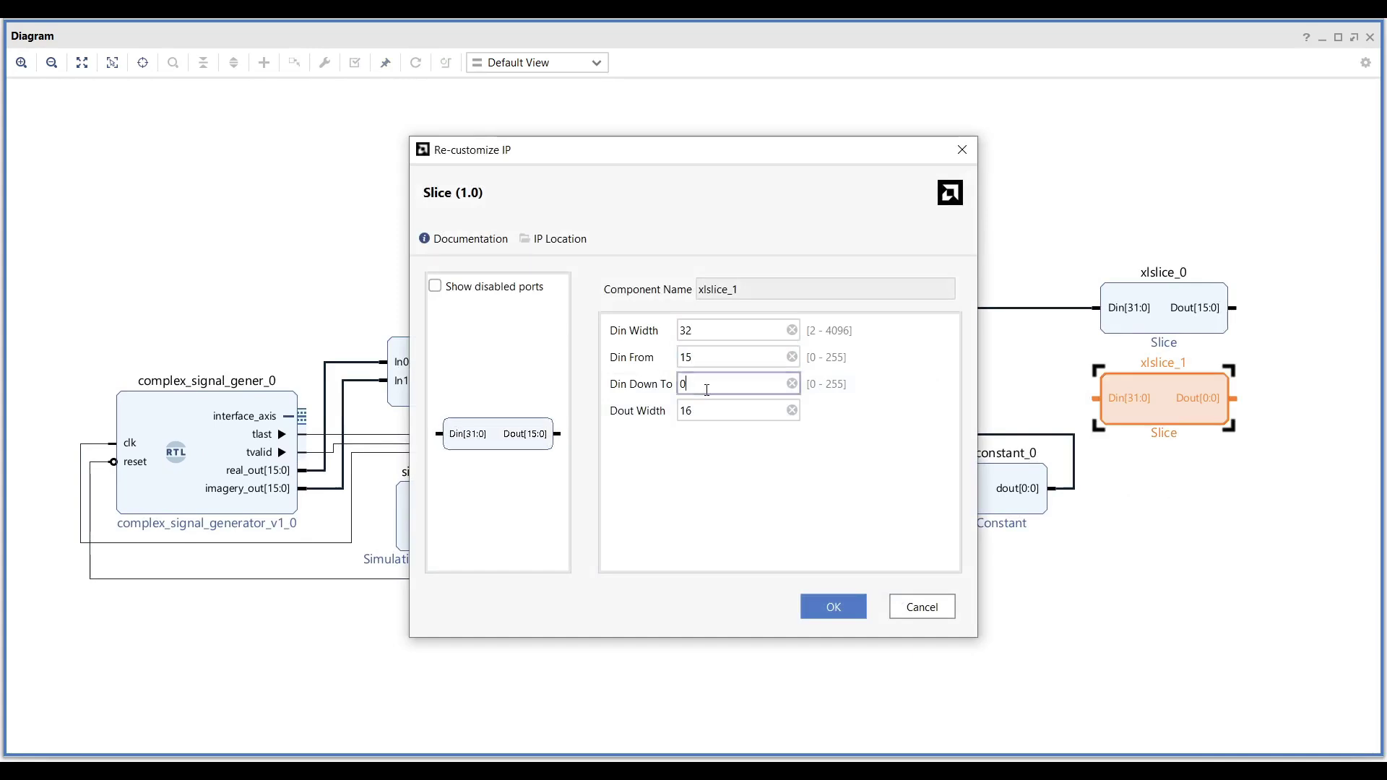
pyautogui.click(691, 410)
pyautogui.moveTo(691, 410); pyautogui.dragTo(672, 411)
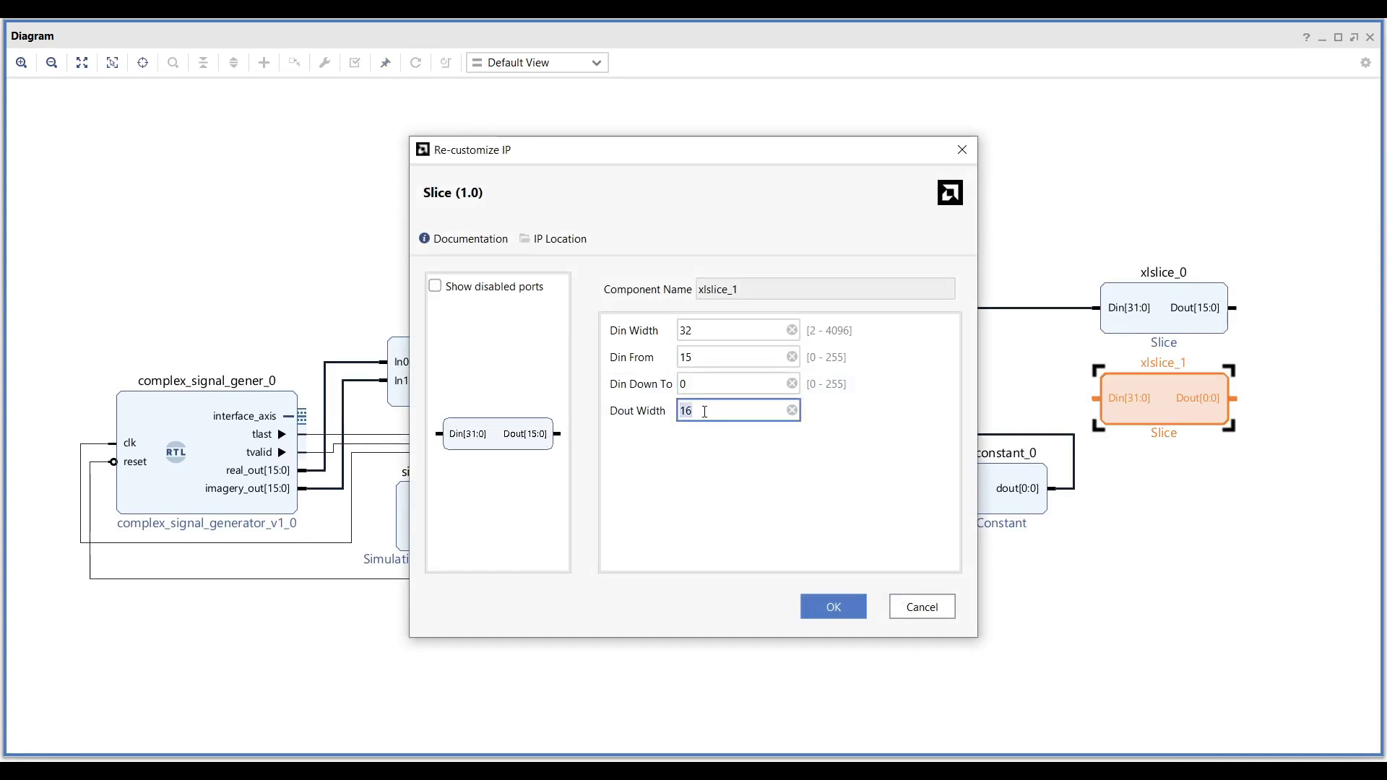
pyautogui.press('Return')
pyautogui.moveTo(1136, 372); pyautogui.dragTo(973, 368)
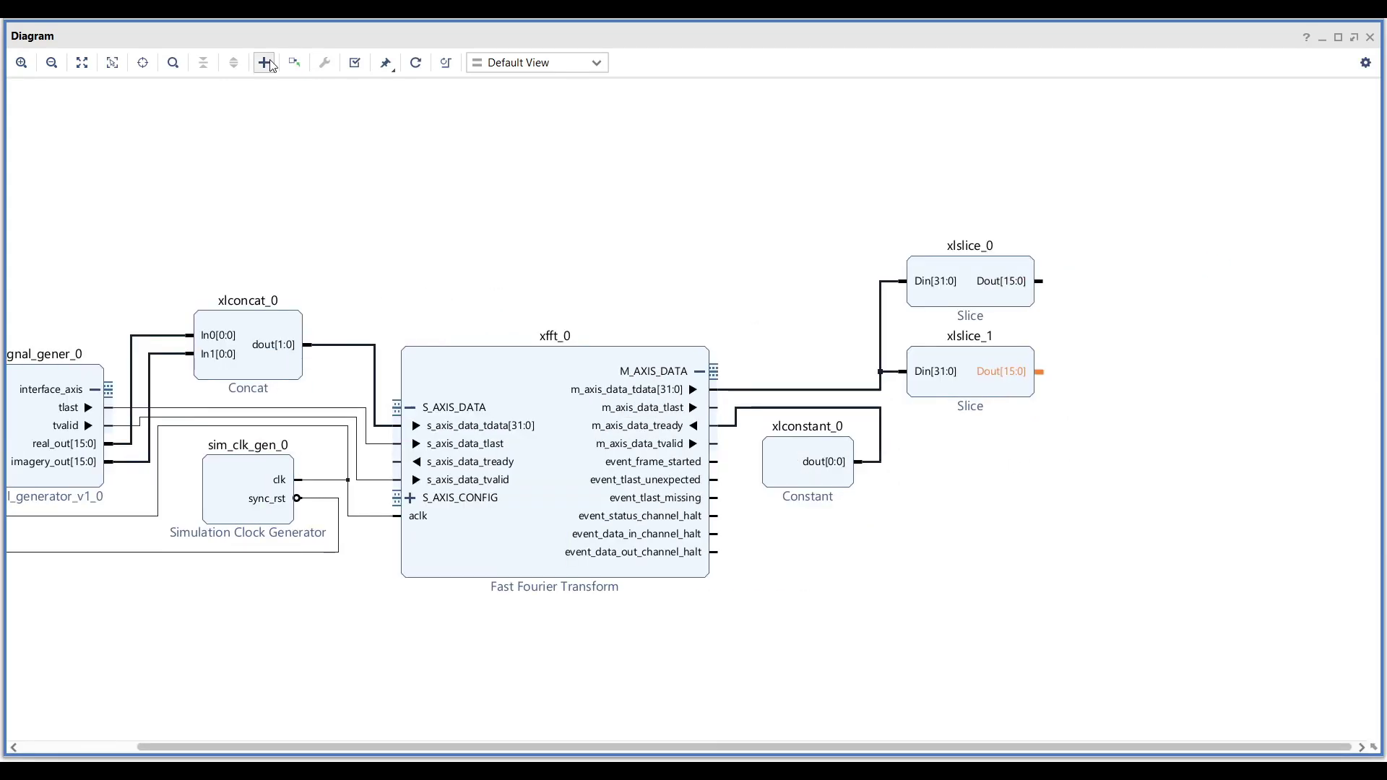
# Step: Add a Multiplier with manually set 16-bit A and B input widths
pyautogui.click(263, 61)
pyautogui.write('mult')
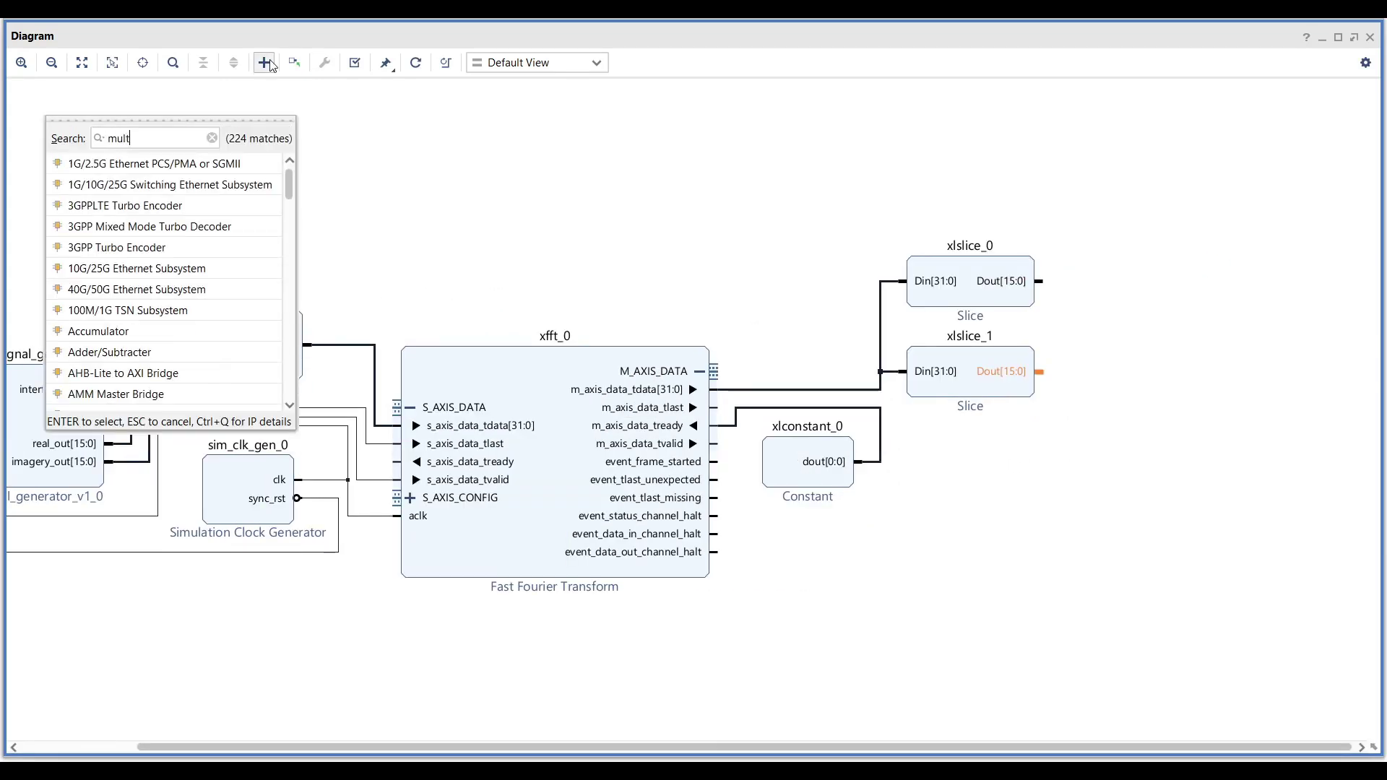
pyautogui.doubleClick(110, 213)
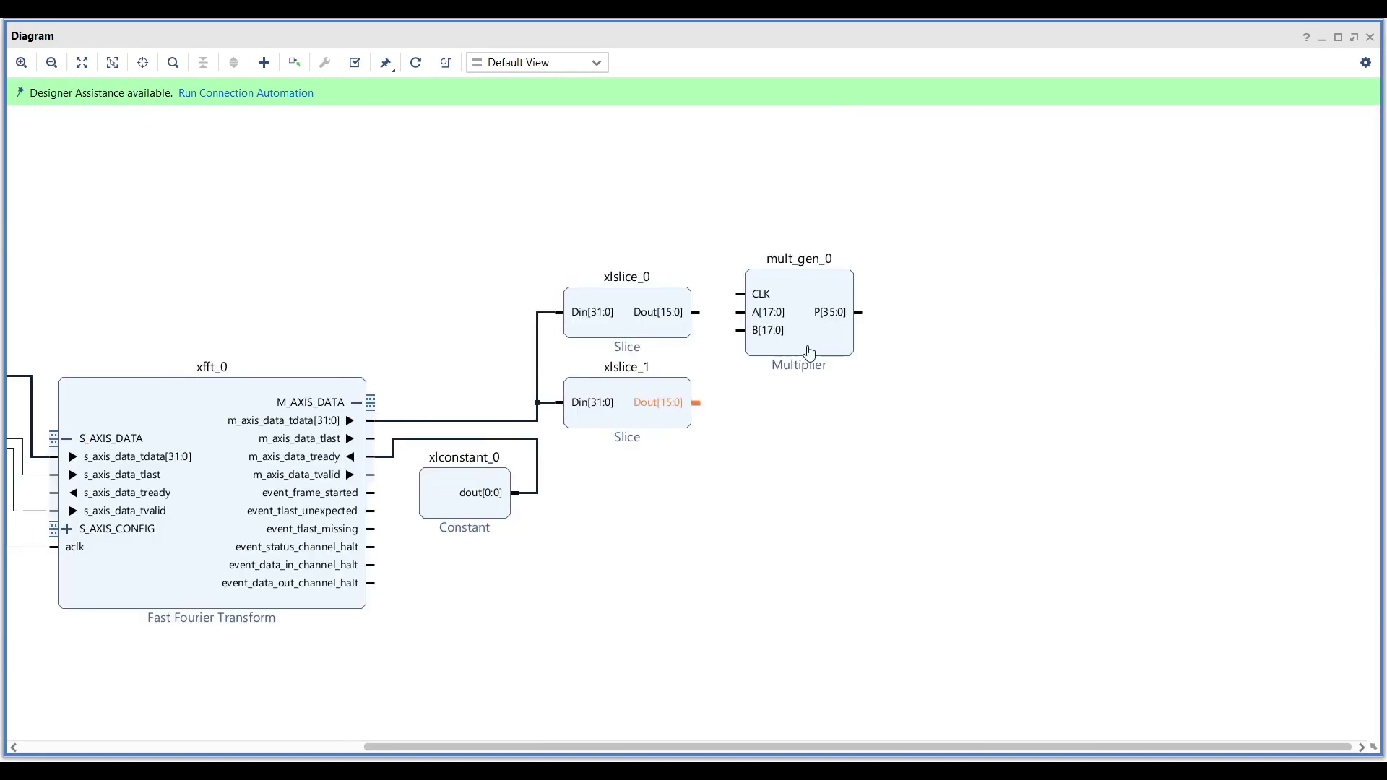
pyautogui.doubleClick(808, 345)
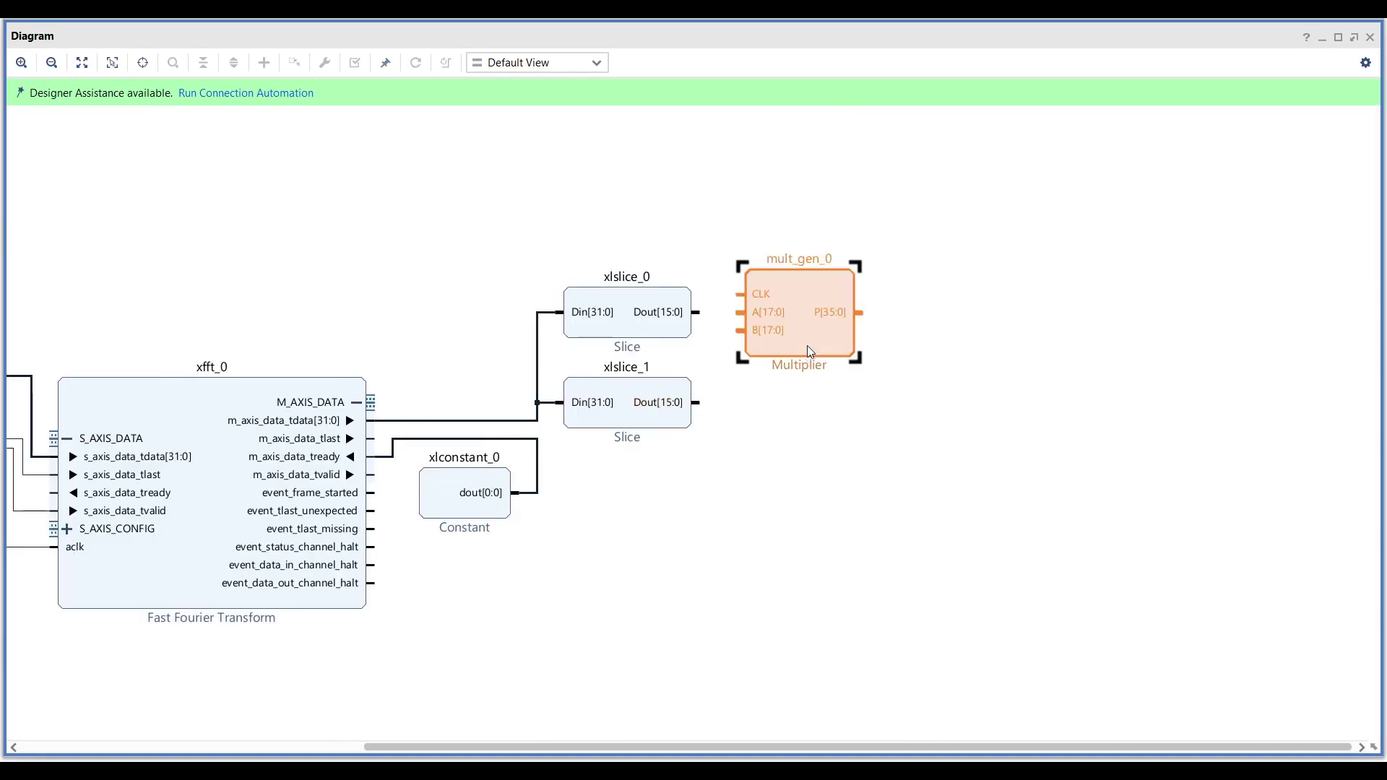
pyautogui.click(638, 417)
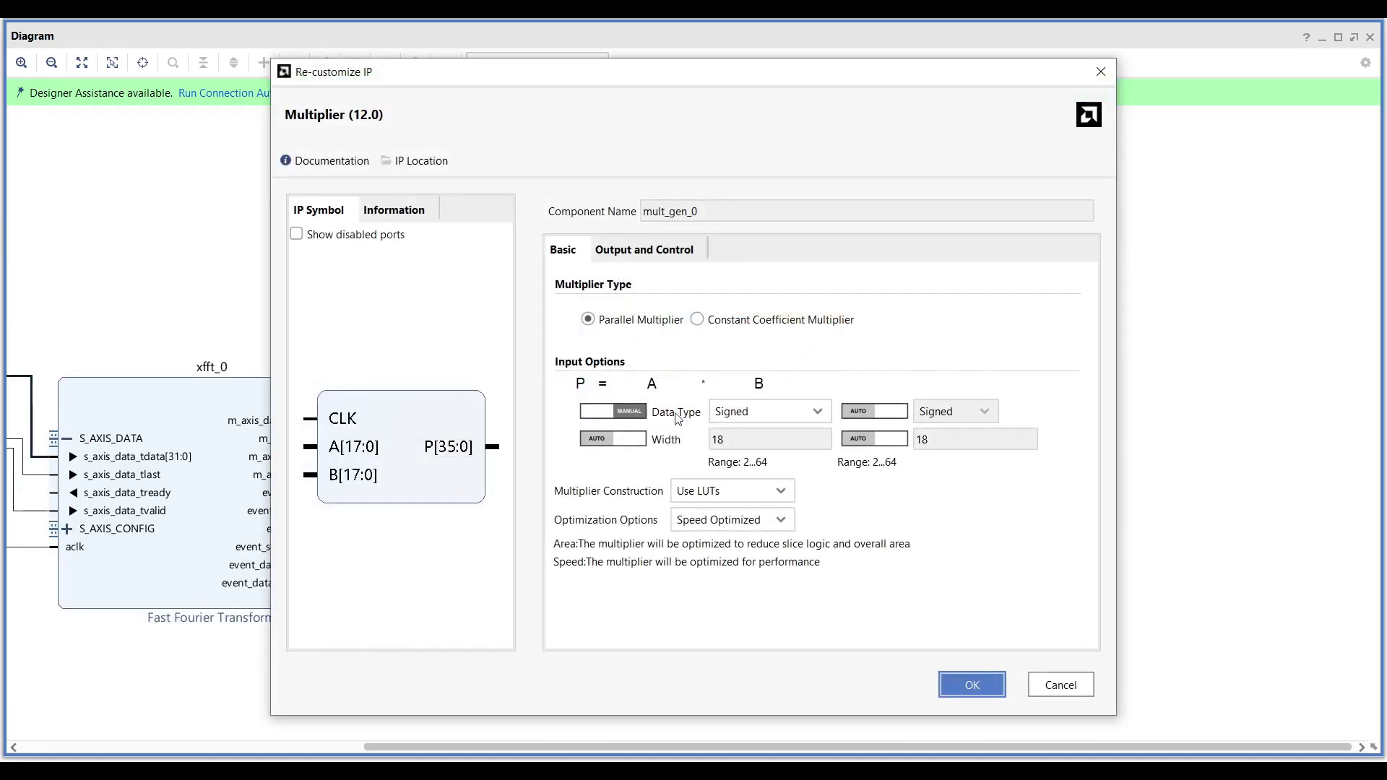
pyautogui.click(898, 420)
pyautogui.click(635, 442)
pyautogui.click(891, 447)
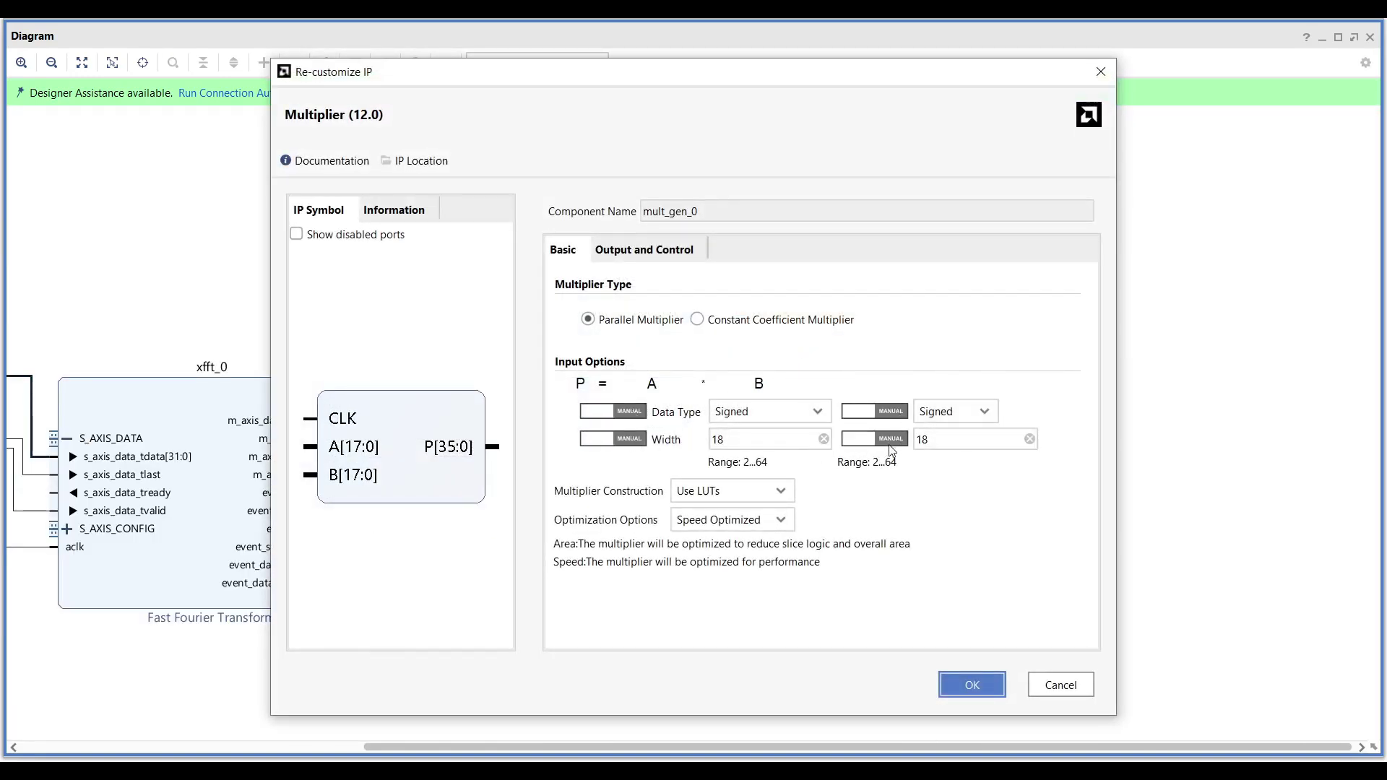
pyautogui.click(731, 436)
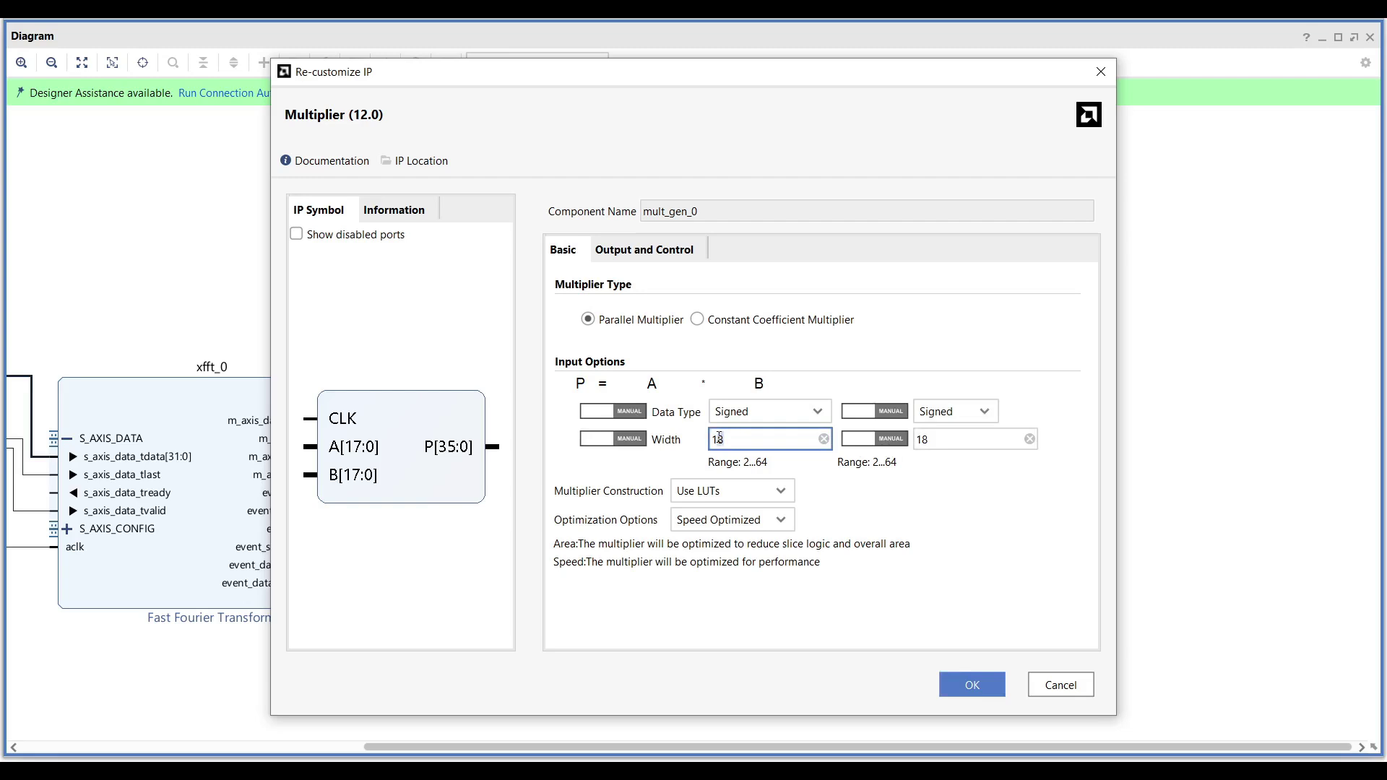
pyautogui.write('16')
pyautogui.click(934, 439)
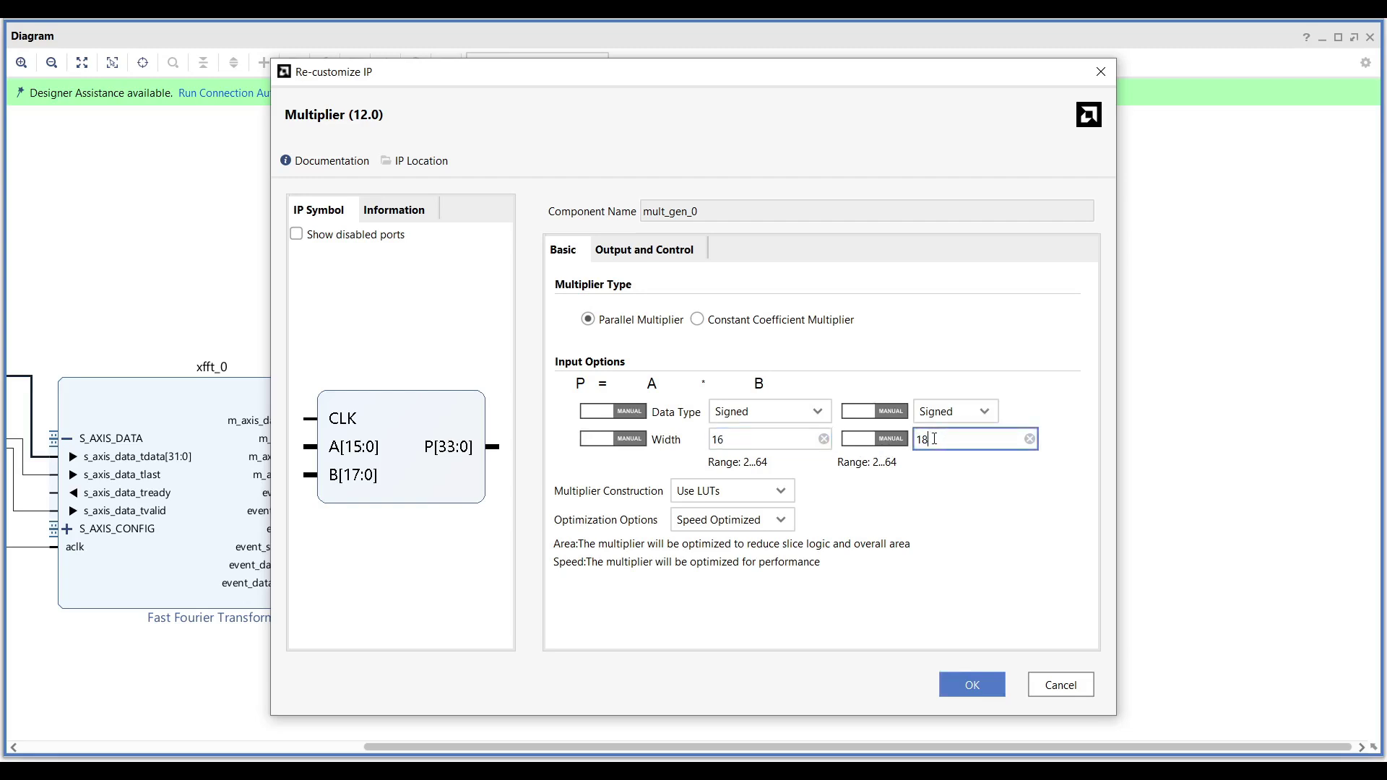
pyautogui.write('16')
pyautogui.press('Return')
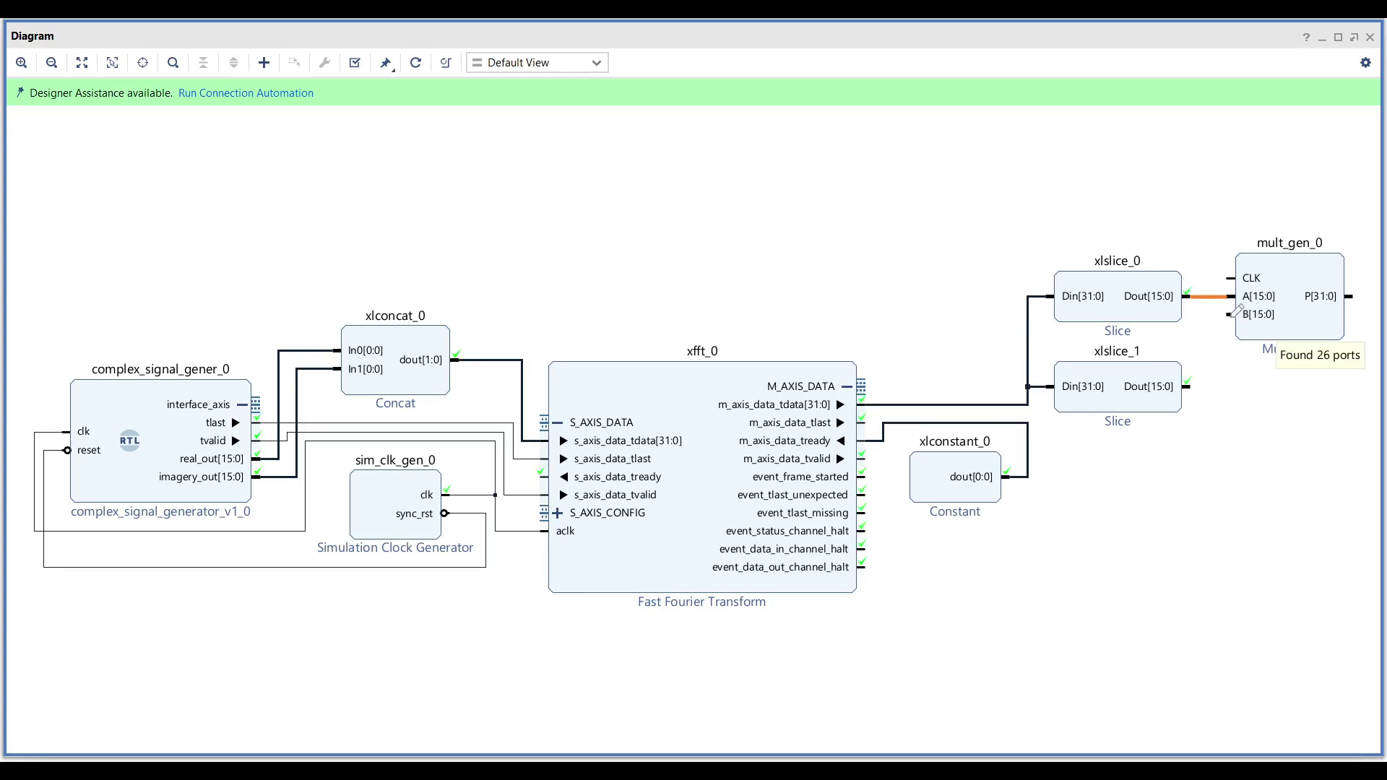
# Step: Wire the multiplier to the first slice, then paste a second multiplier wired to the second slice
pyautogui.moveTo(1230, 315)
pyautogui.mouseDown()
pyautogui.moveTo(1206, 299)
pyautogui.moveTo(551, 537)
pyautogui.mouseUp()
pyautogui.hotkey('ctrl', 'v')
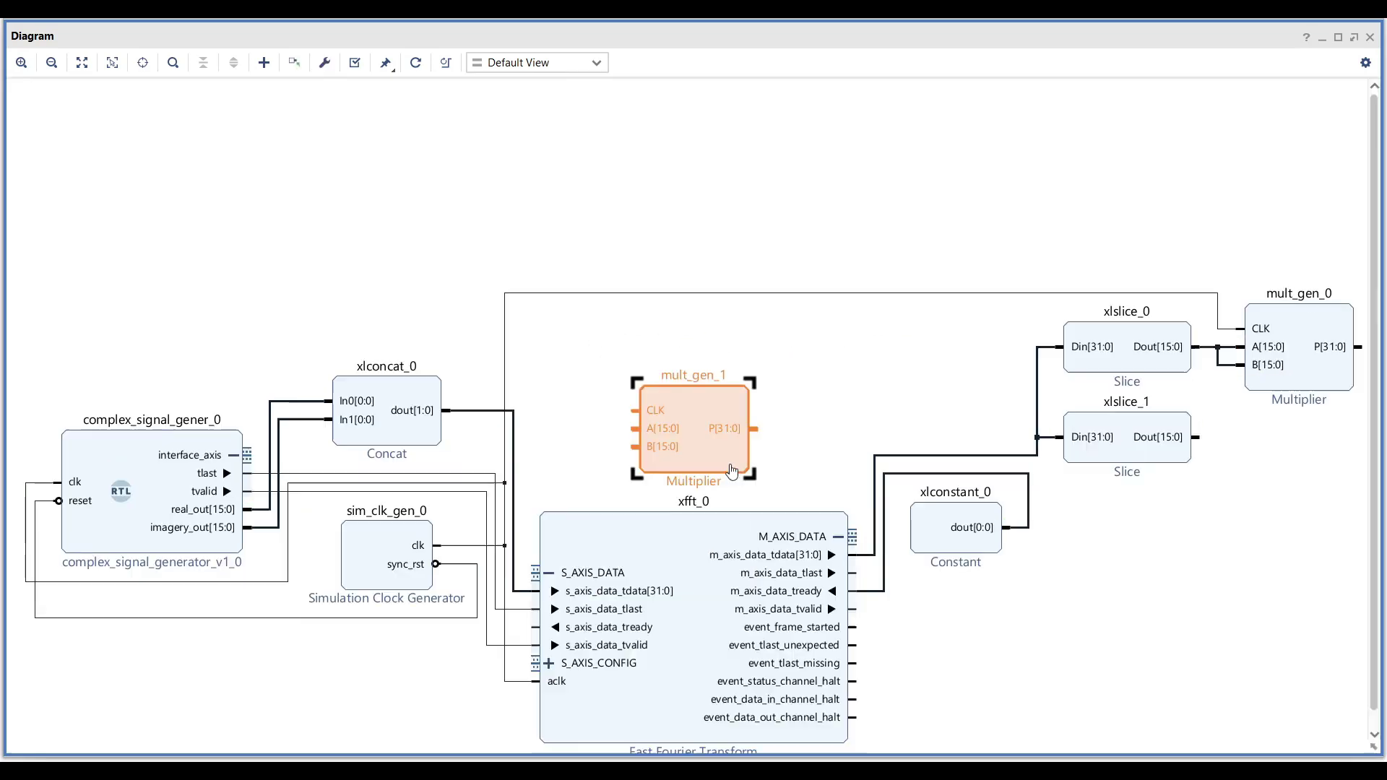
pyautogui.moveTo(733, 470); pyautogui.dragTo(1257, 586)
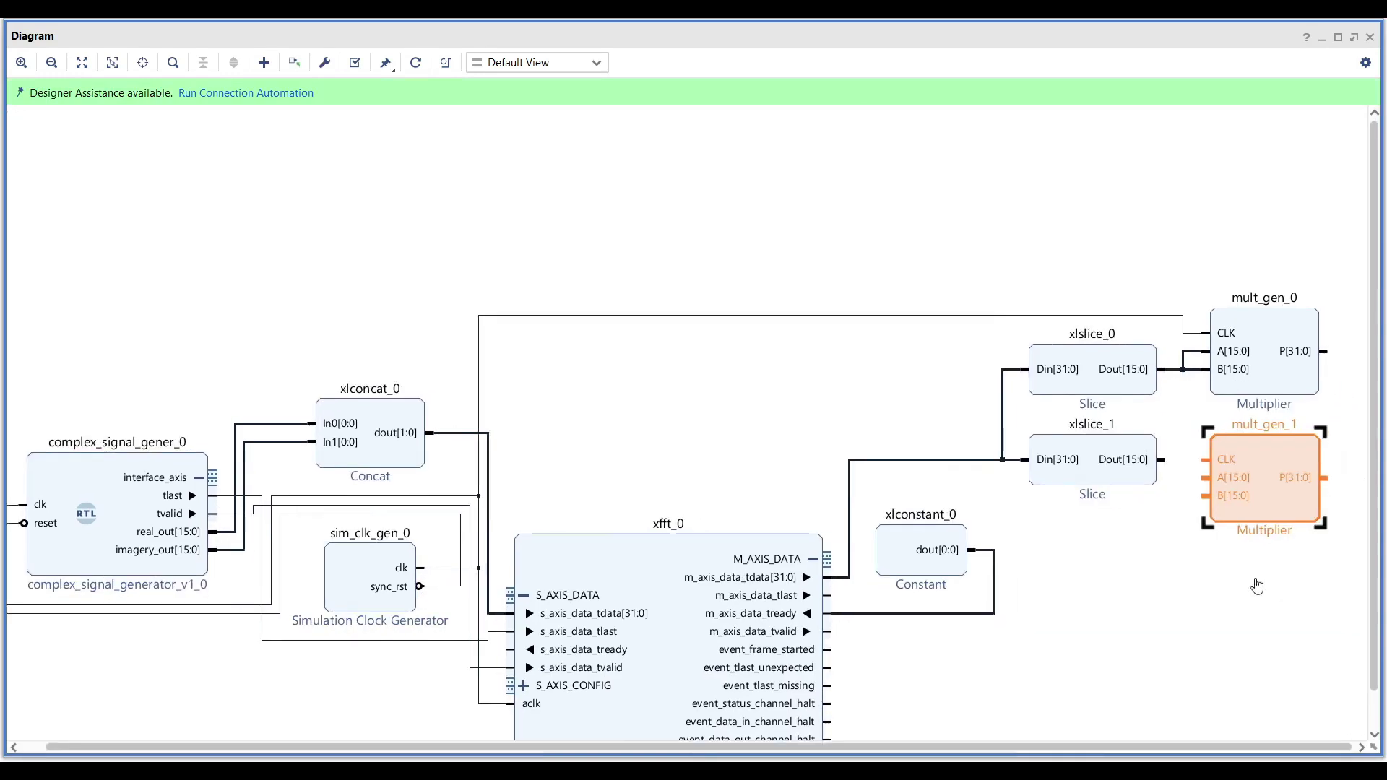
pyautogui.moveTo(1058, 451); pyautogui.dragTo(1024, 435)
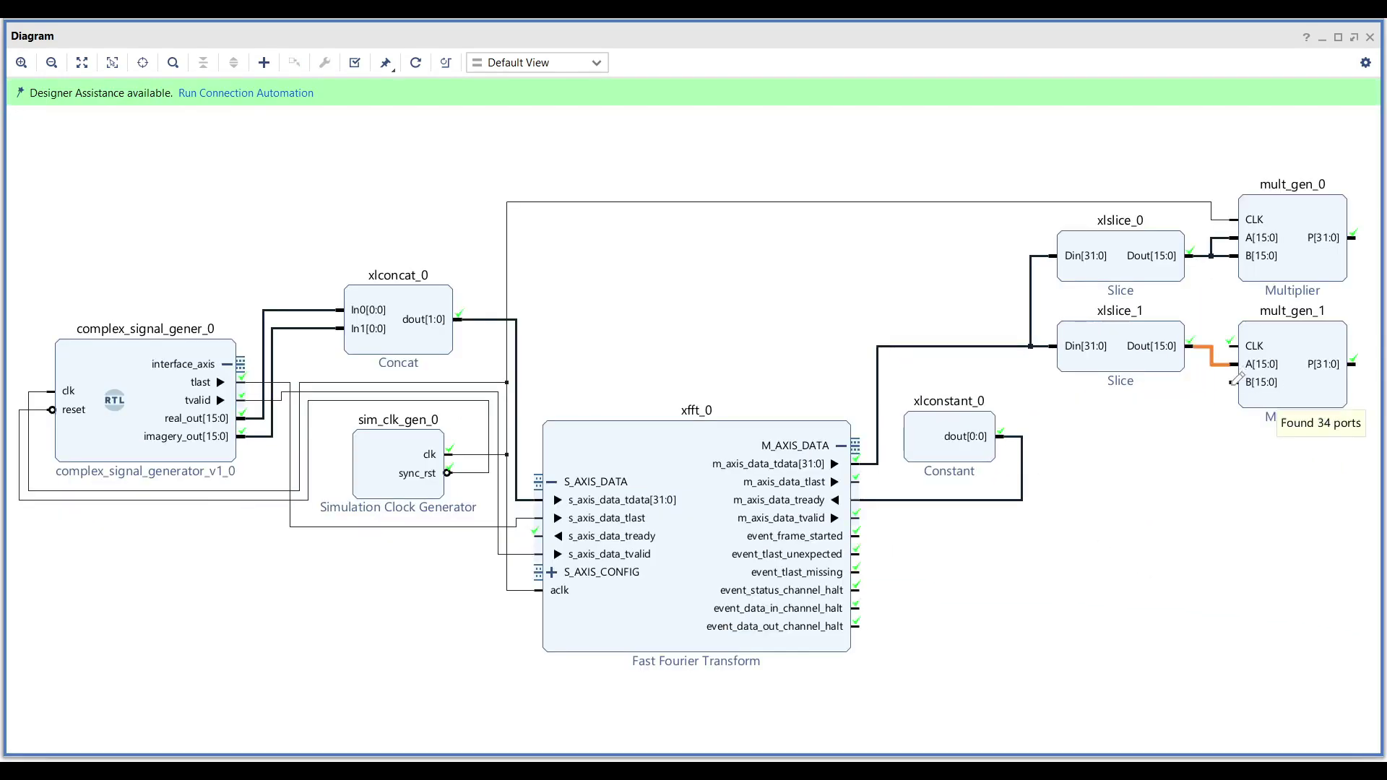
pyautogui.moveTo(1235, 380)
pyautogui.mouseDown()
pyautogui.moveTo(1209, 358)
pyautogui.moveTo(1219, 217)
pyautogui.mouseUp()
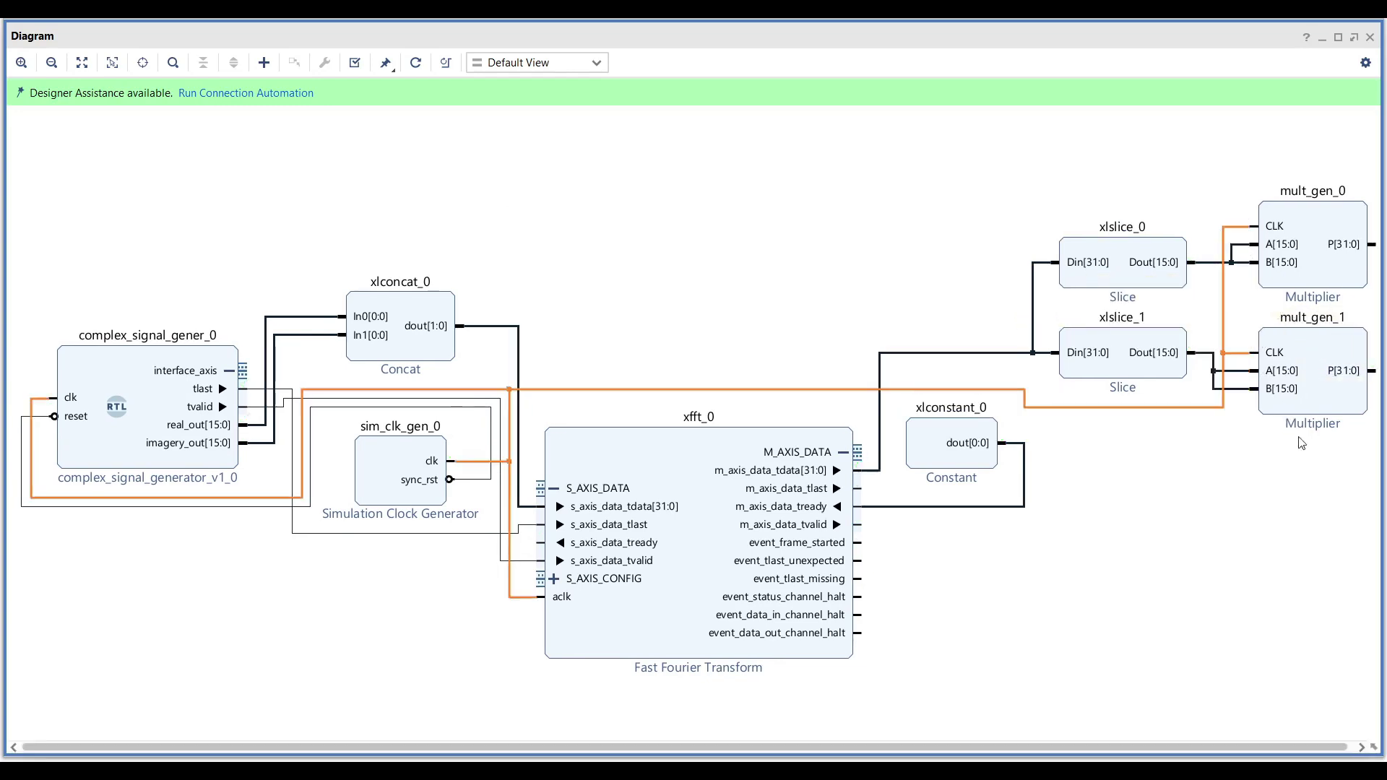
pyautogui.moveTo(1301, 443); pyautogui.dragTo(914, 458)
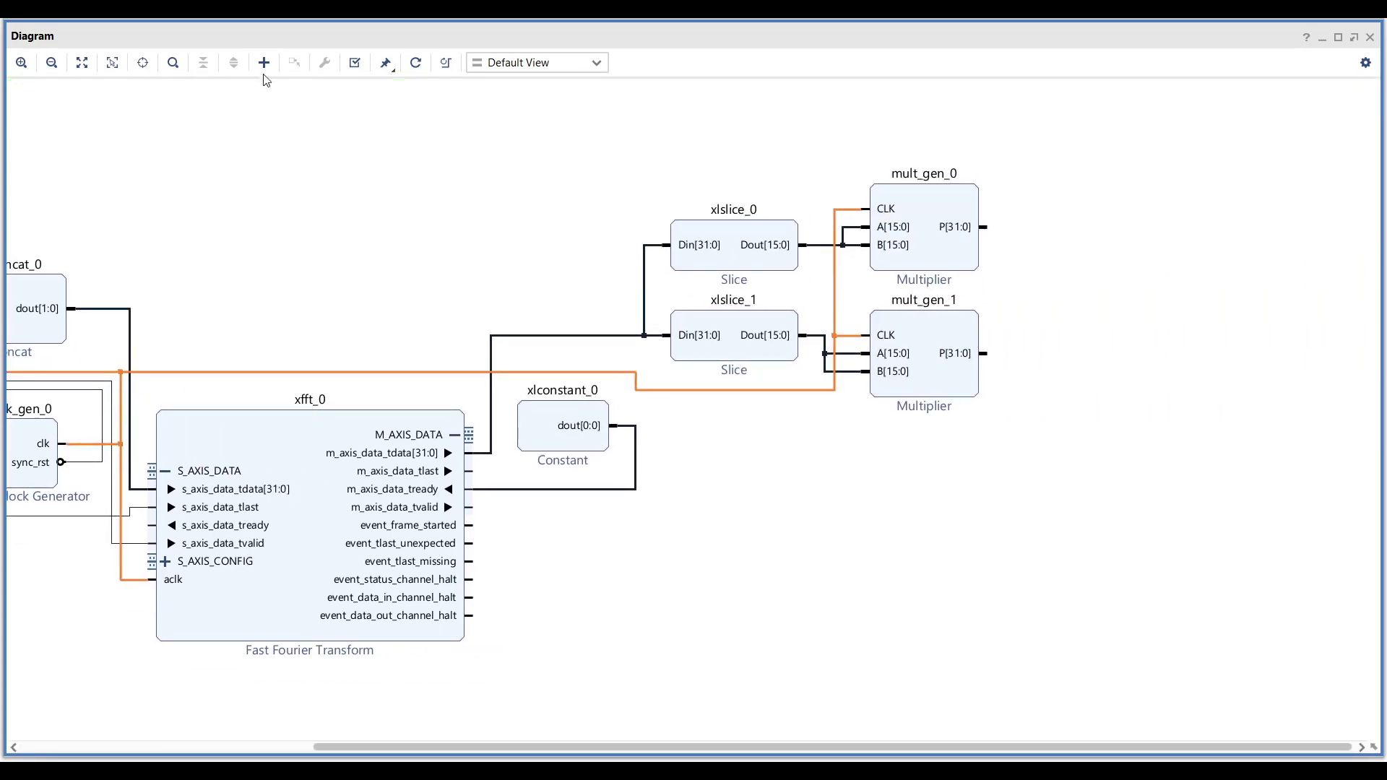
# Step: Add an Adder/Subtracter with 32-bit manual A and B input widths and no clock enable
pyautogui.click(264, 63)
pyautogui.write('a')
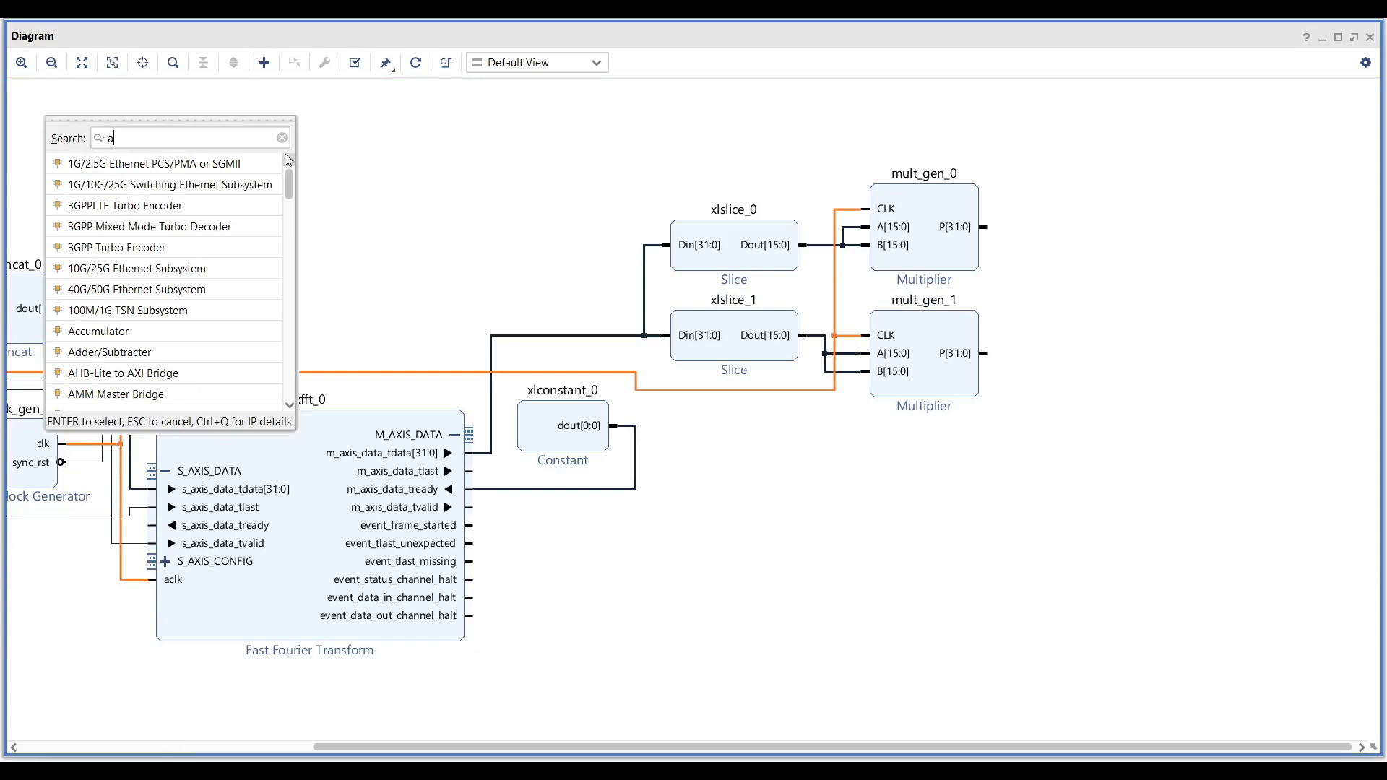
pyautogui.write('dd')
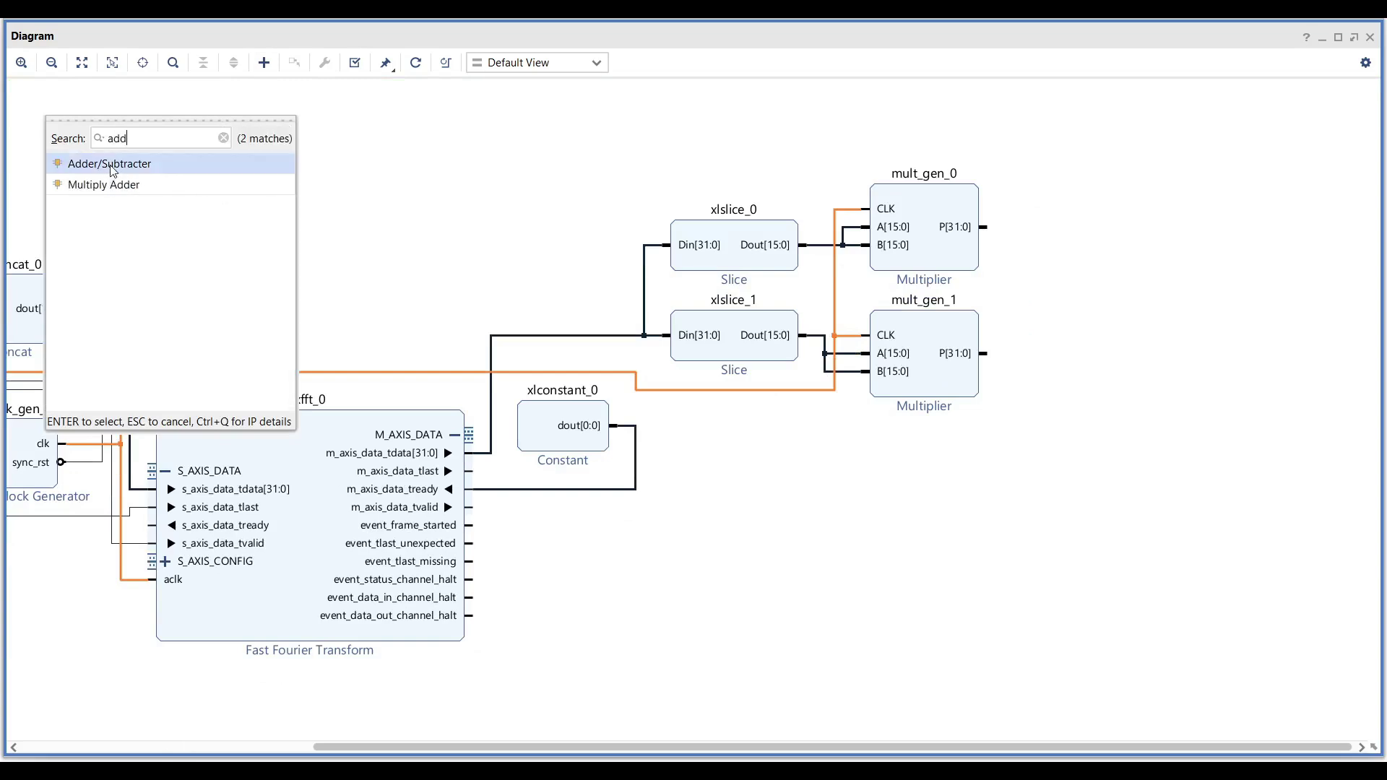
pyautogui.doubleClick(109, 166)
pyautogui.moveTo(125, 175); pyautogui.dragTo(1101, 360)
pyautogui.doubleClick(1102, 361)
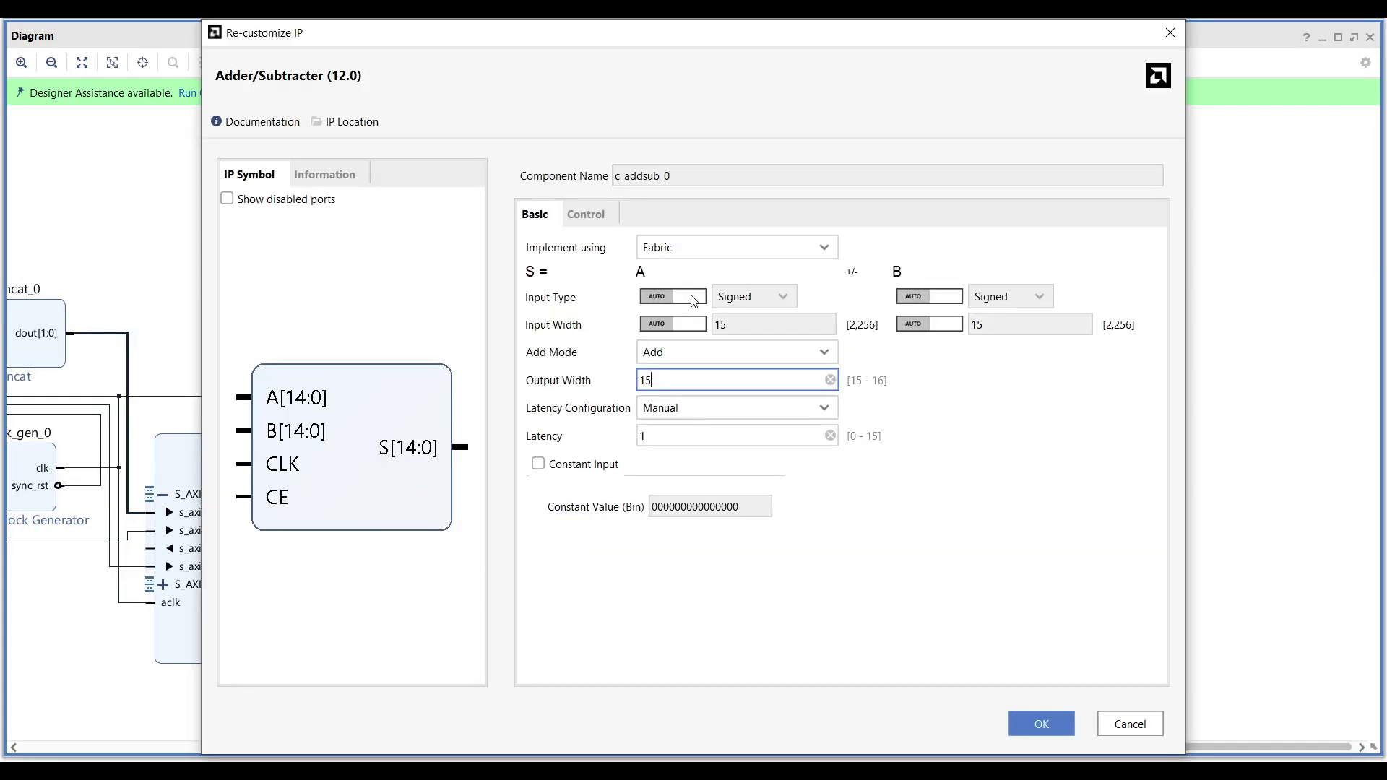
pyautogui.click(920, 327)
pyautogui.click(720, 324)
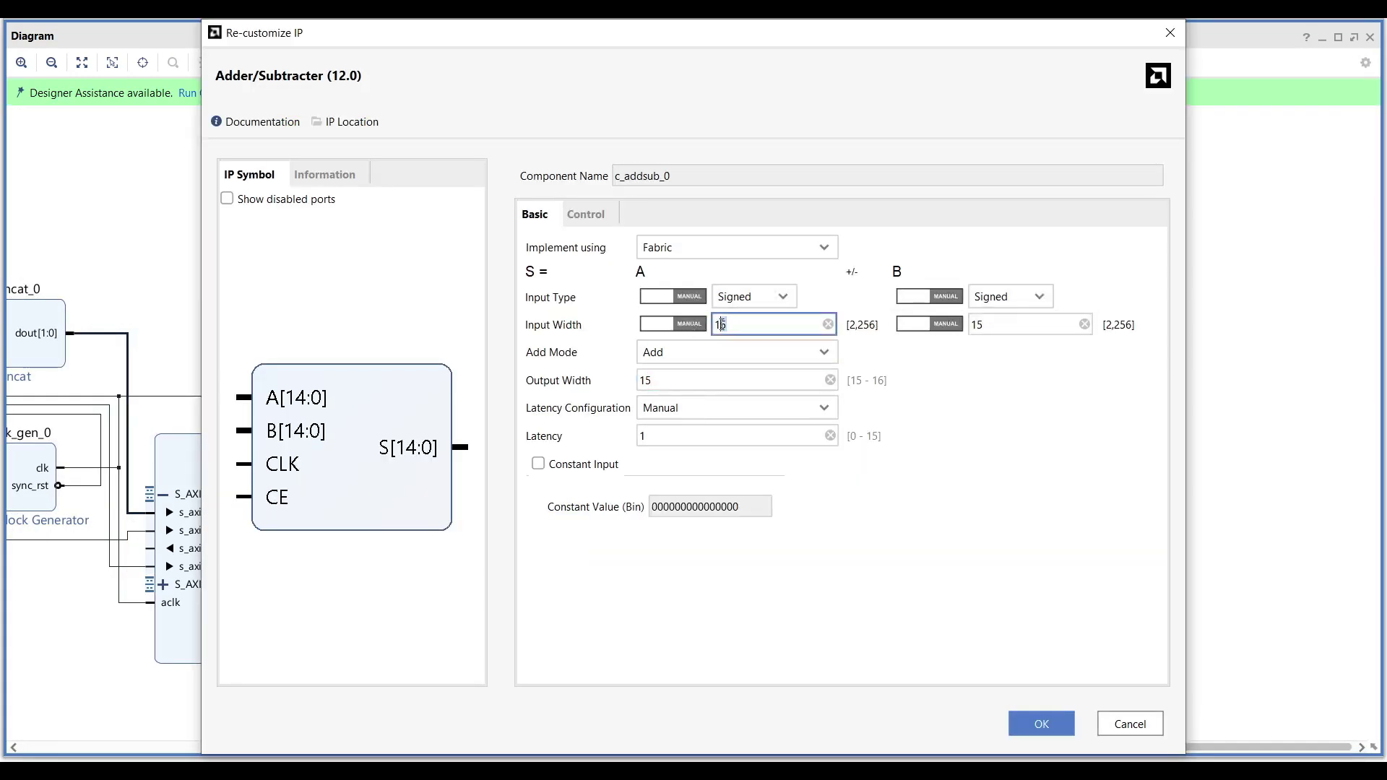
pyautogui.write('32')
pyautogui.click(989, 319)
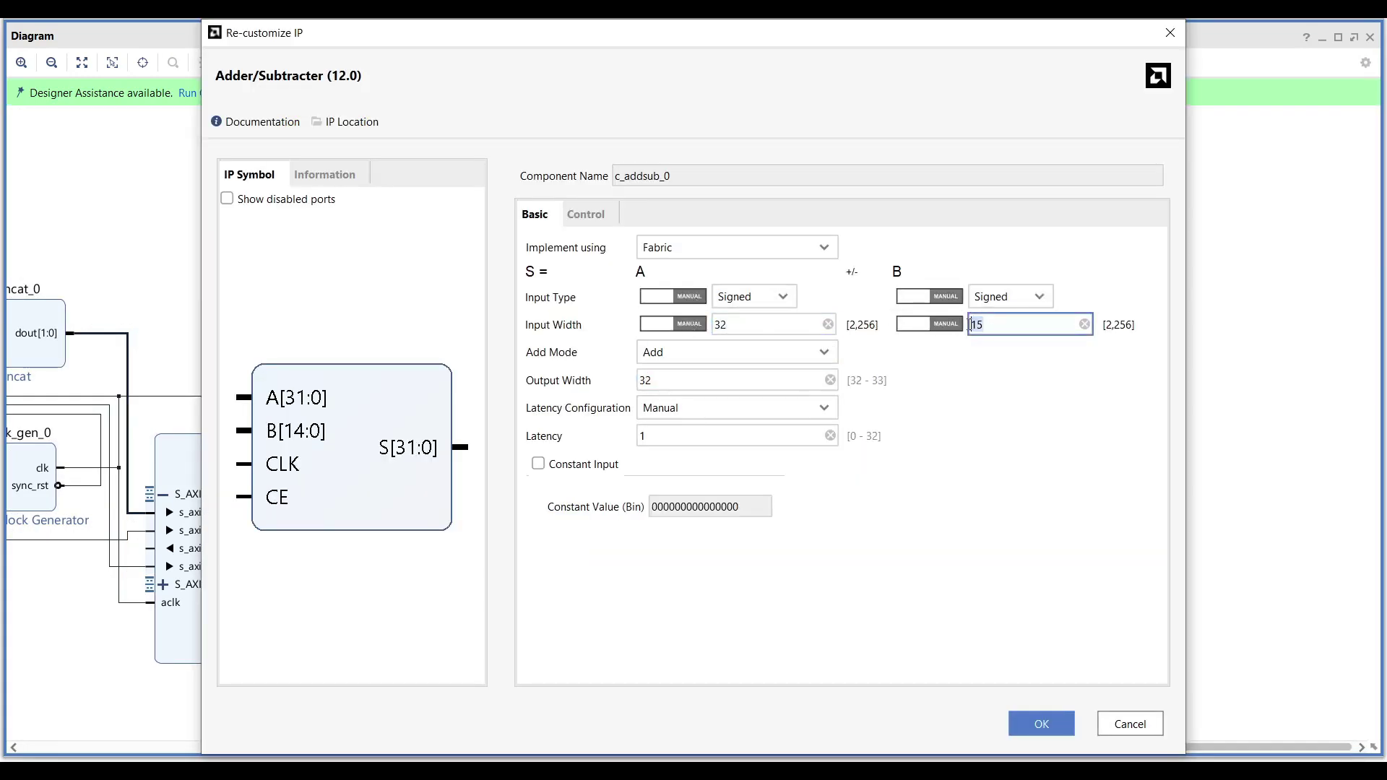
pyautogui.write('32')
pyautogui.click(586, 213)
pyautogui.click(534, 248)
pyautogui.click(535, 214)
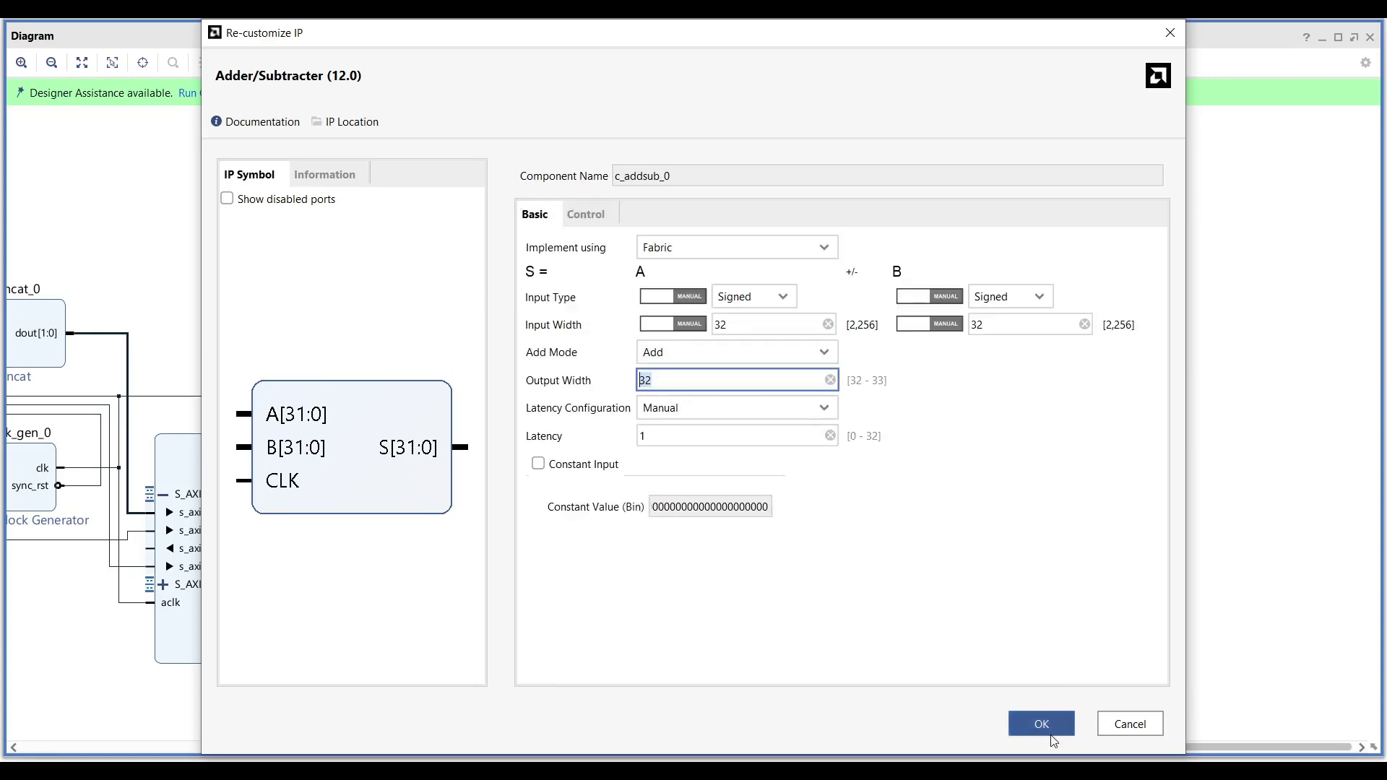
pyautogui.click(1041, 723)
# Step: Wire mult_gen_0's product to adder input A and the adder clock, then review the output ports
pyautogui.moveTo(1038, 289)
pyautogui.mouseDown()
pyautogui.moveTo(988, 253)
pyautogui.moveTo(985, 374)
pyautogui.mouseUp()
pyautogui.moveTo(1041, 324); pyautogui.dragTo(870, 358)
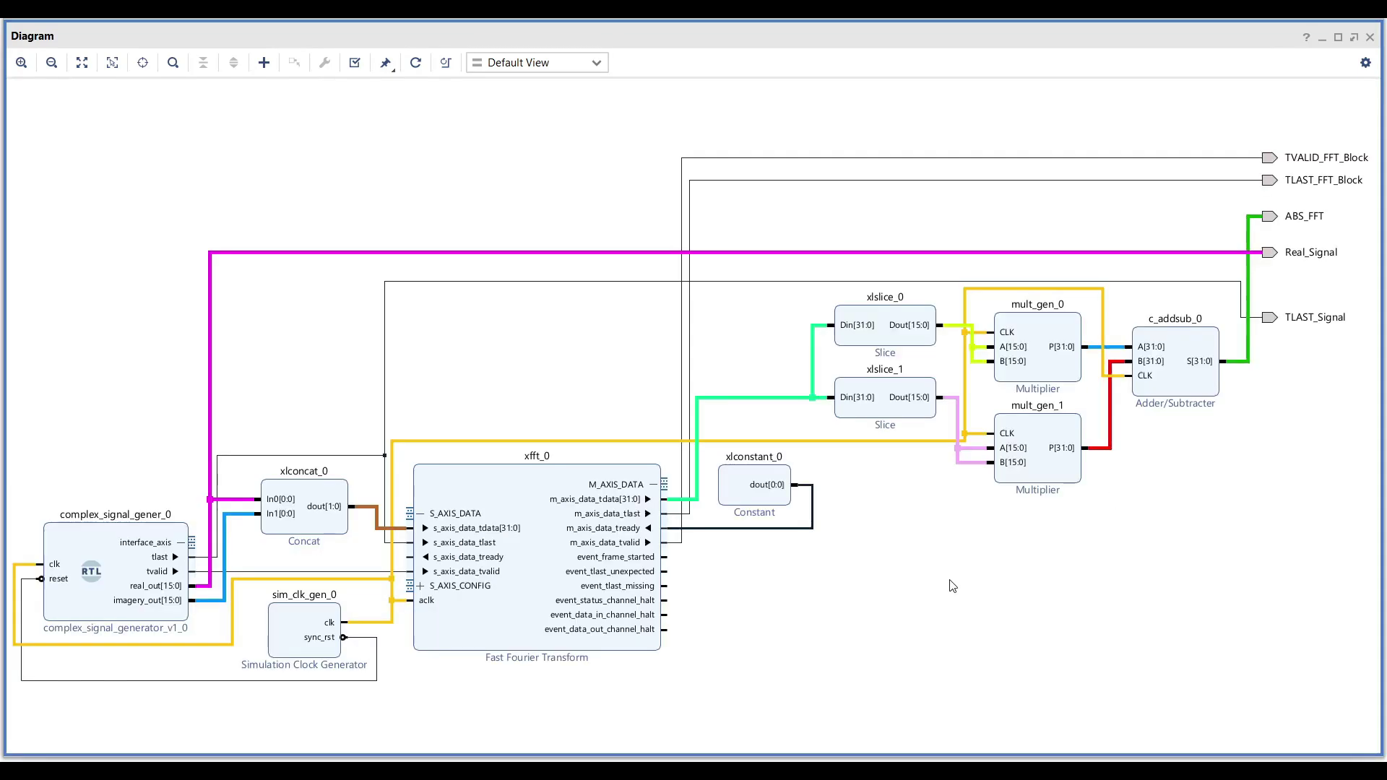
pyautogui.click(1268, 159)
pyautogui.click(1269, 217)
pyautogui.click(1268, 254)
pyautogui.click(1269, 321)
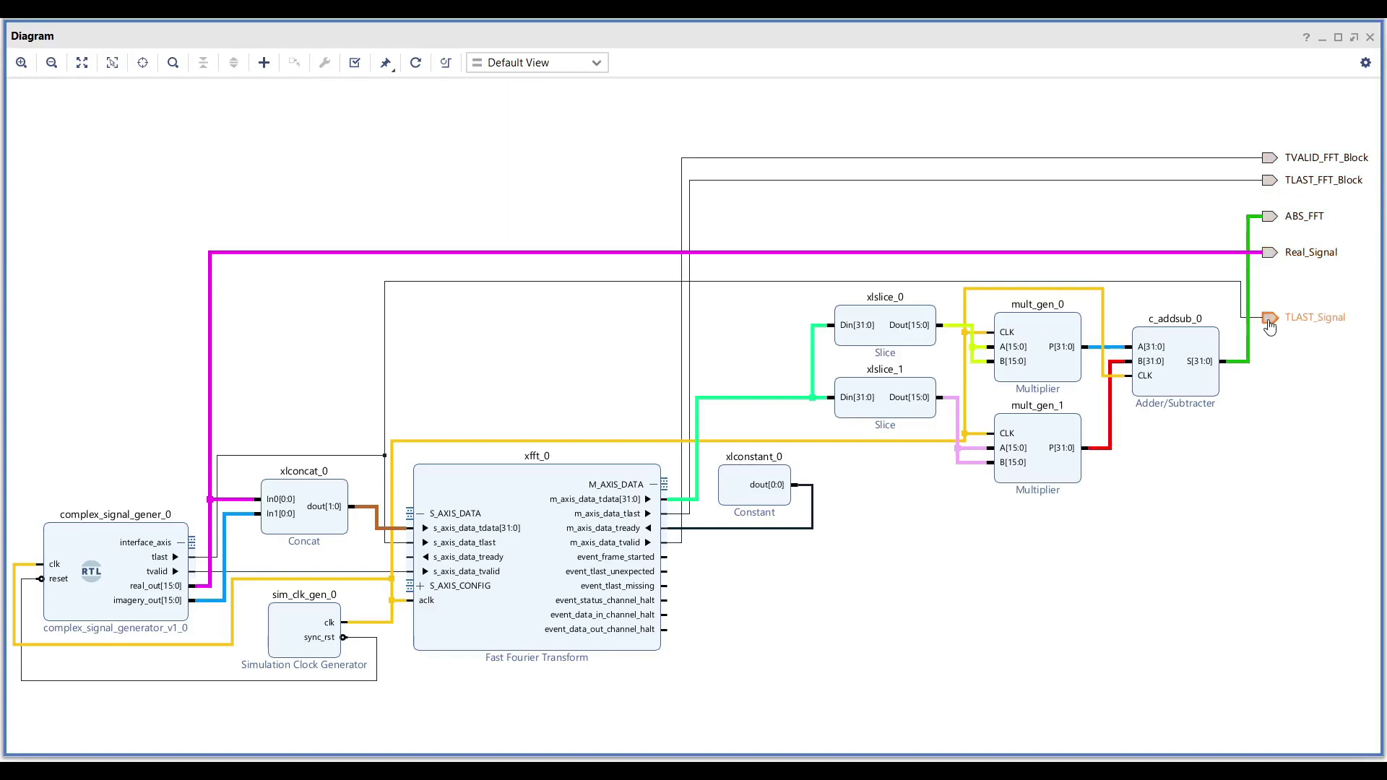
pyautogui.click(1273, 461)
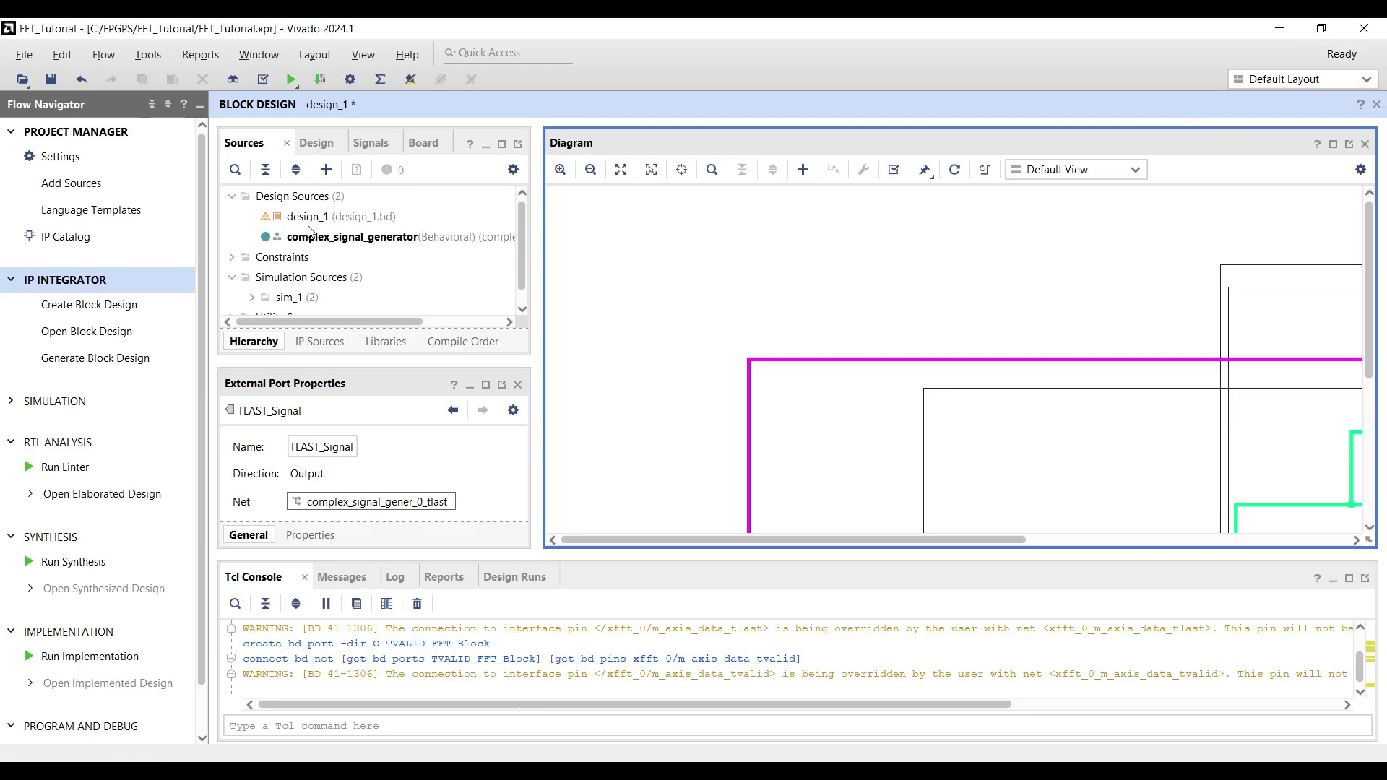
# Step: Create an auto-managed HDL wrapper for design_1 and run the behavioral simulation
pyautogui.click(295, 215)
pyautogui.rightClick(304, 217)
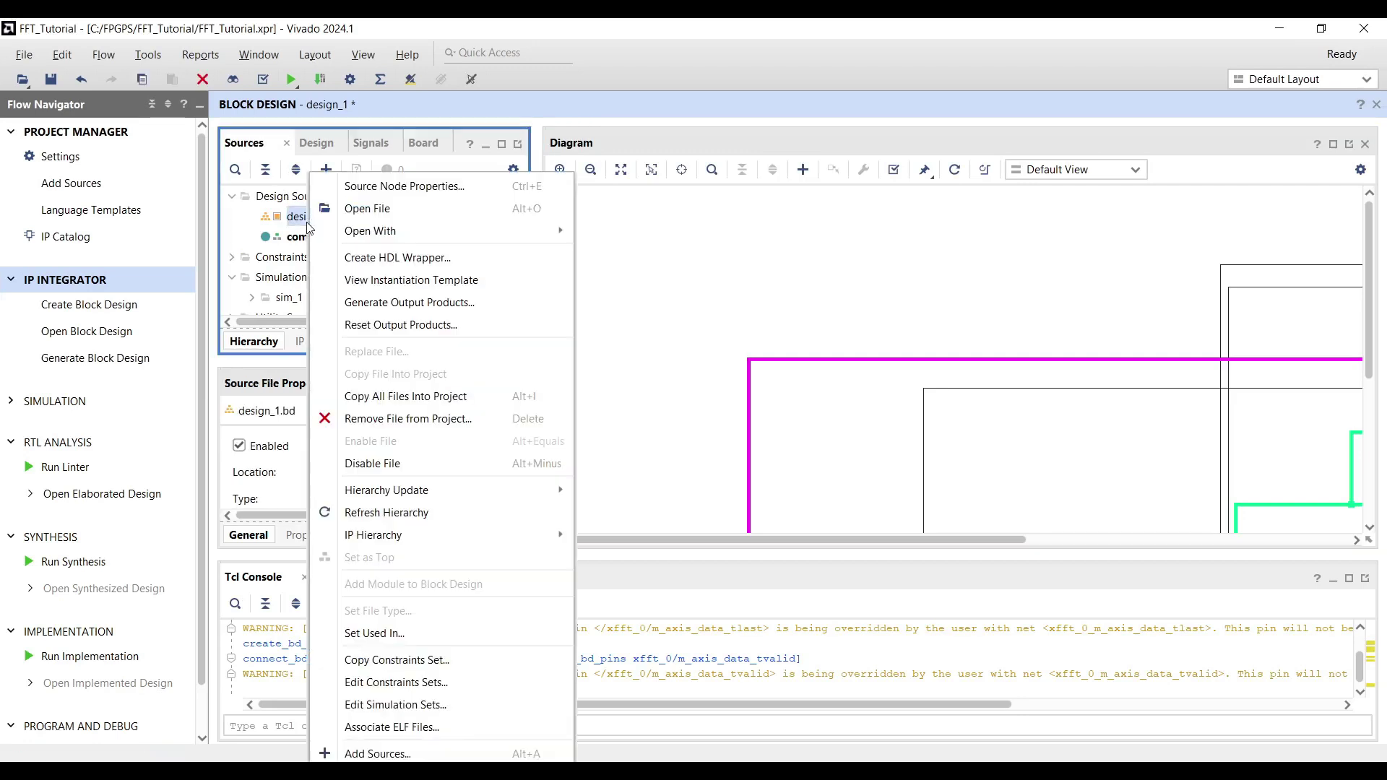
pyautogui.click(342, 258)
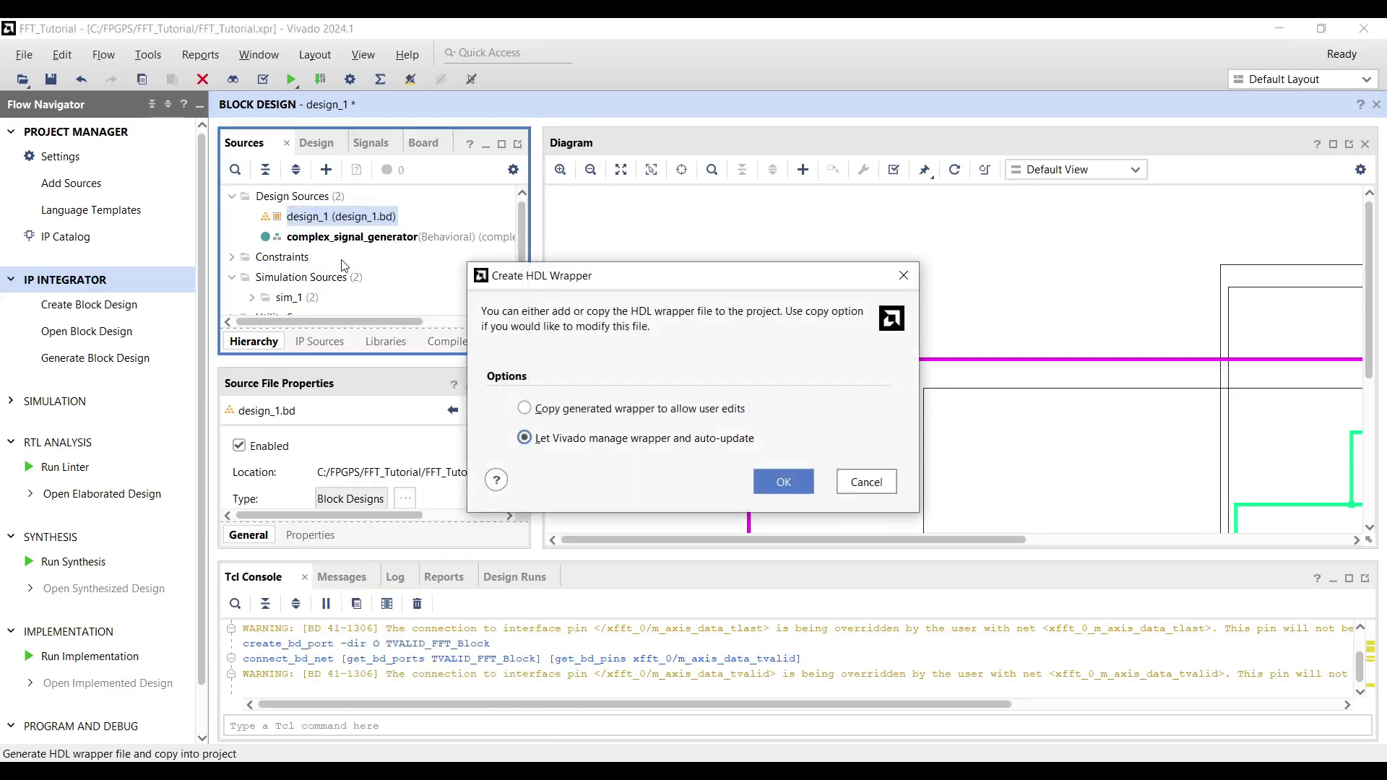
pyautogui.click(787, 489)
pyautogui.click(77, 426)
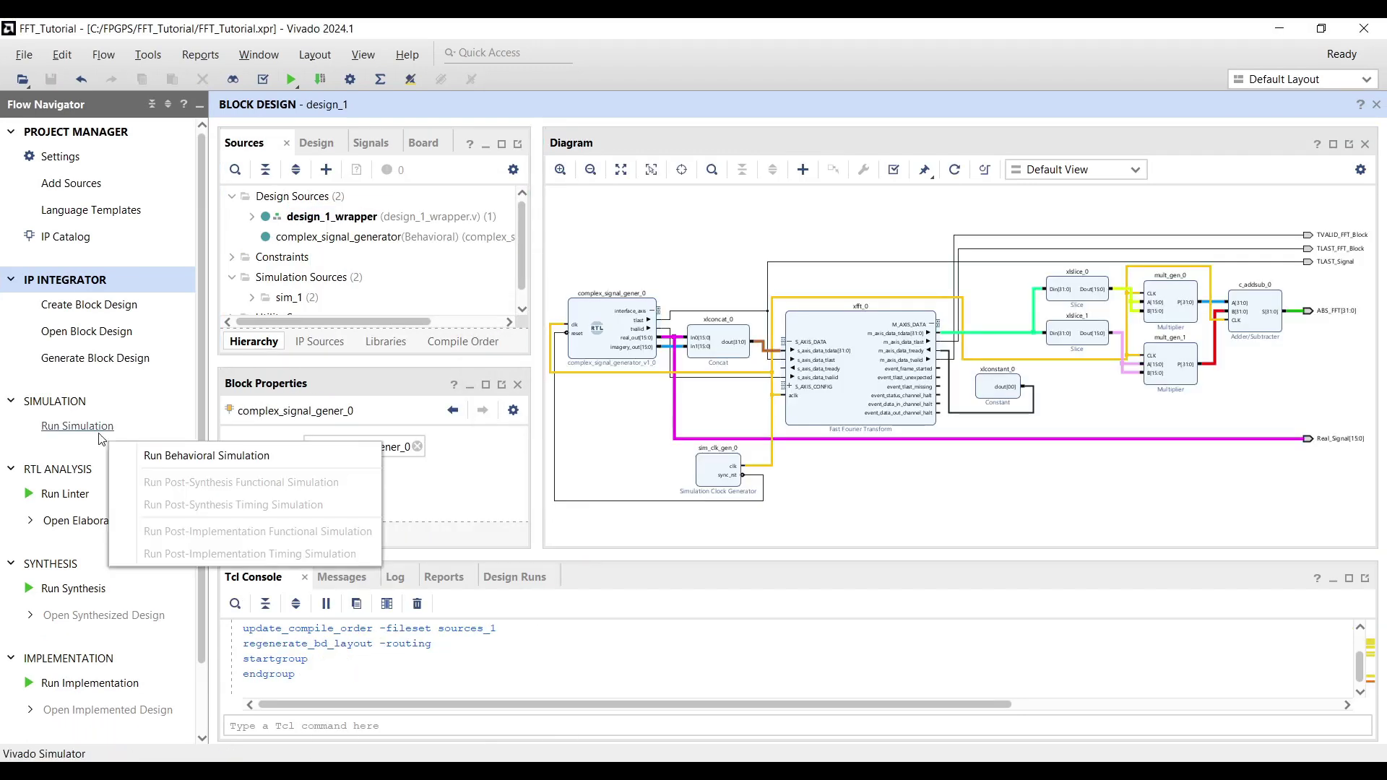
pyautogui.click(187, 456)
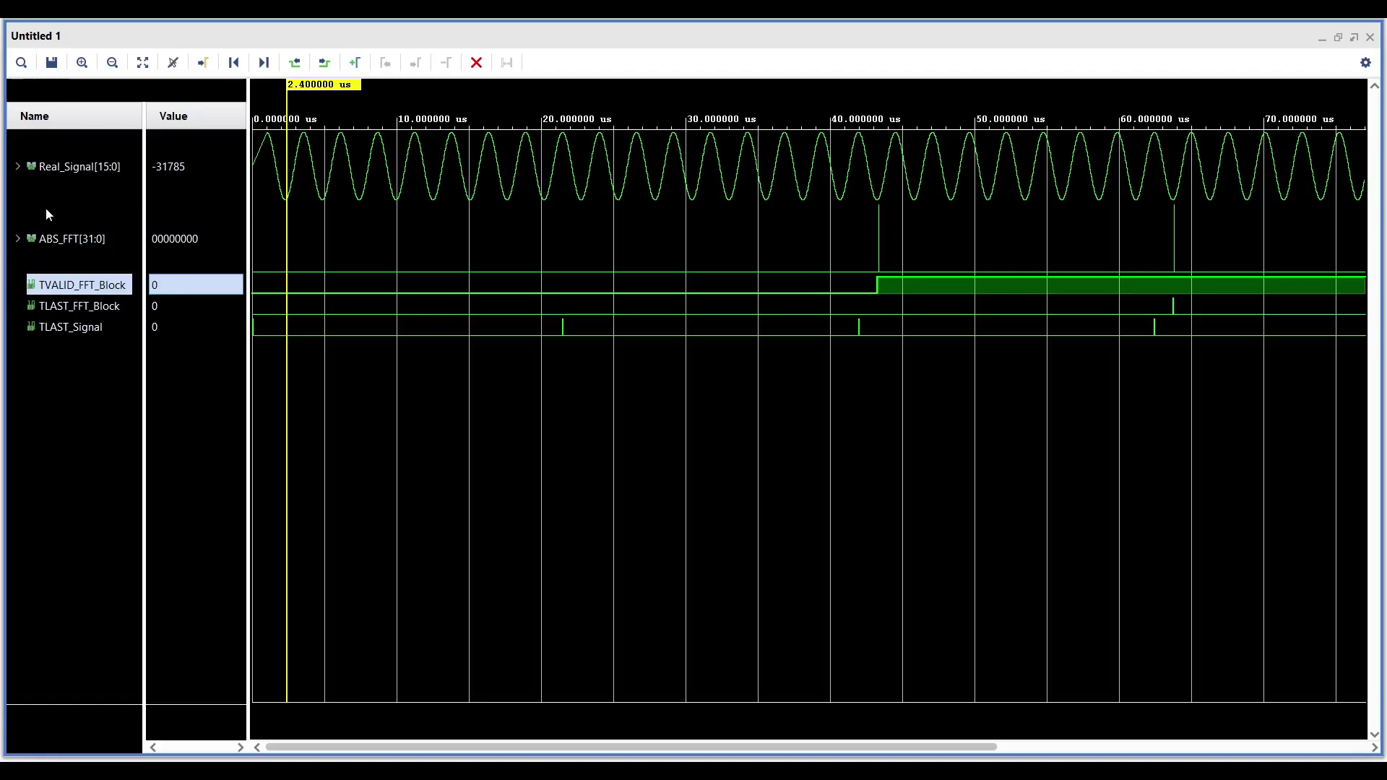
# Step: Select the Real_Signal, TVALID_FFT_Block and TLAST_Signal traces, then move the marker to 88.175 µs
pyautogui.click(71, 170)
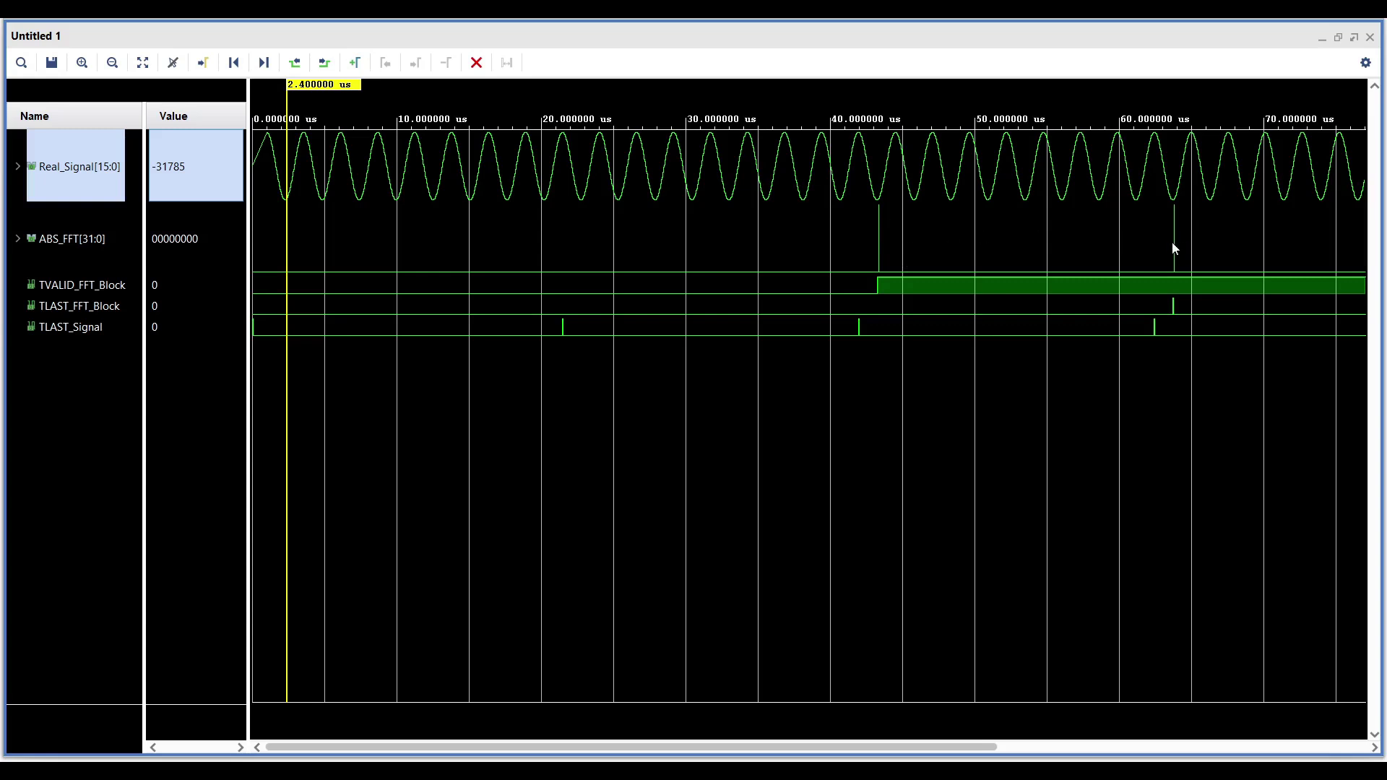
pyautogui.click(137, 289)
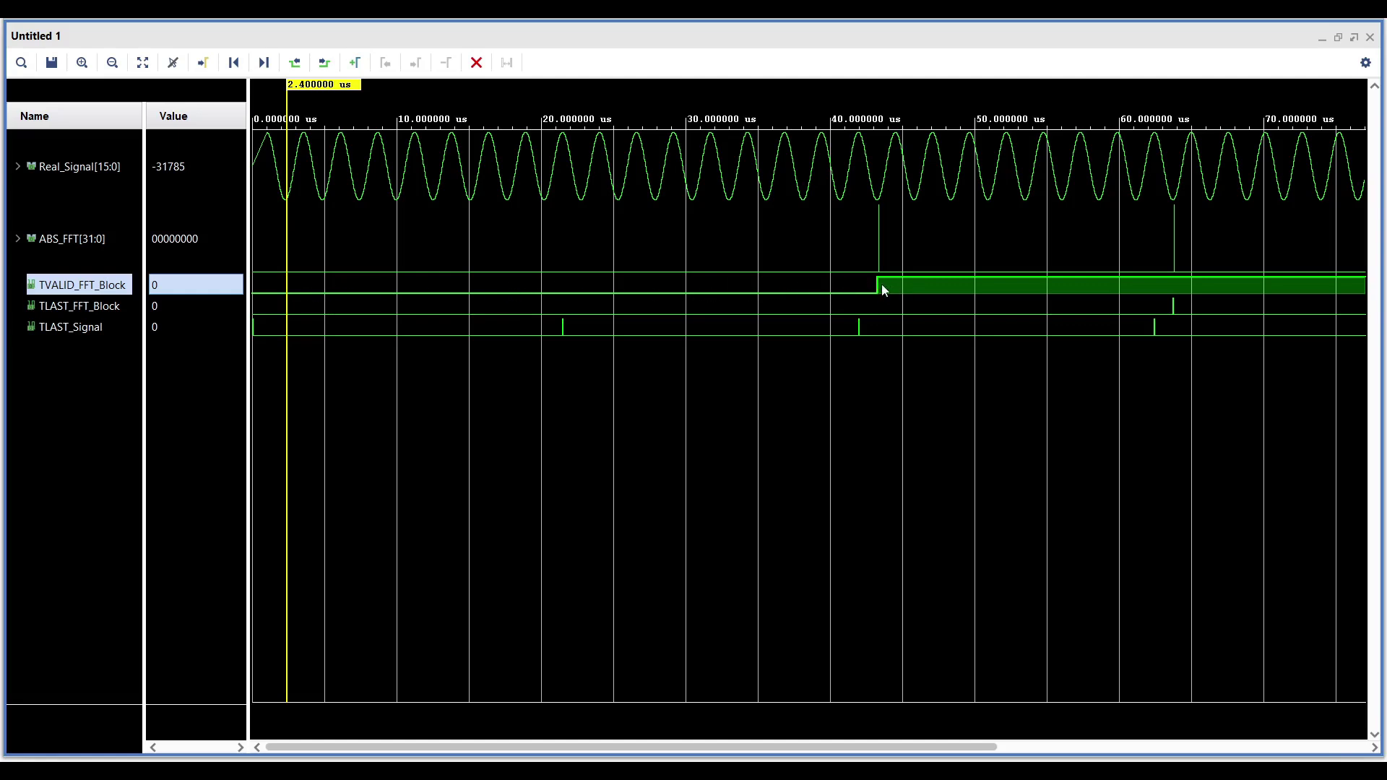
pyautogui.click(77, 328)
pyautogui.hscroll(3, 731, 379)
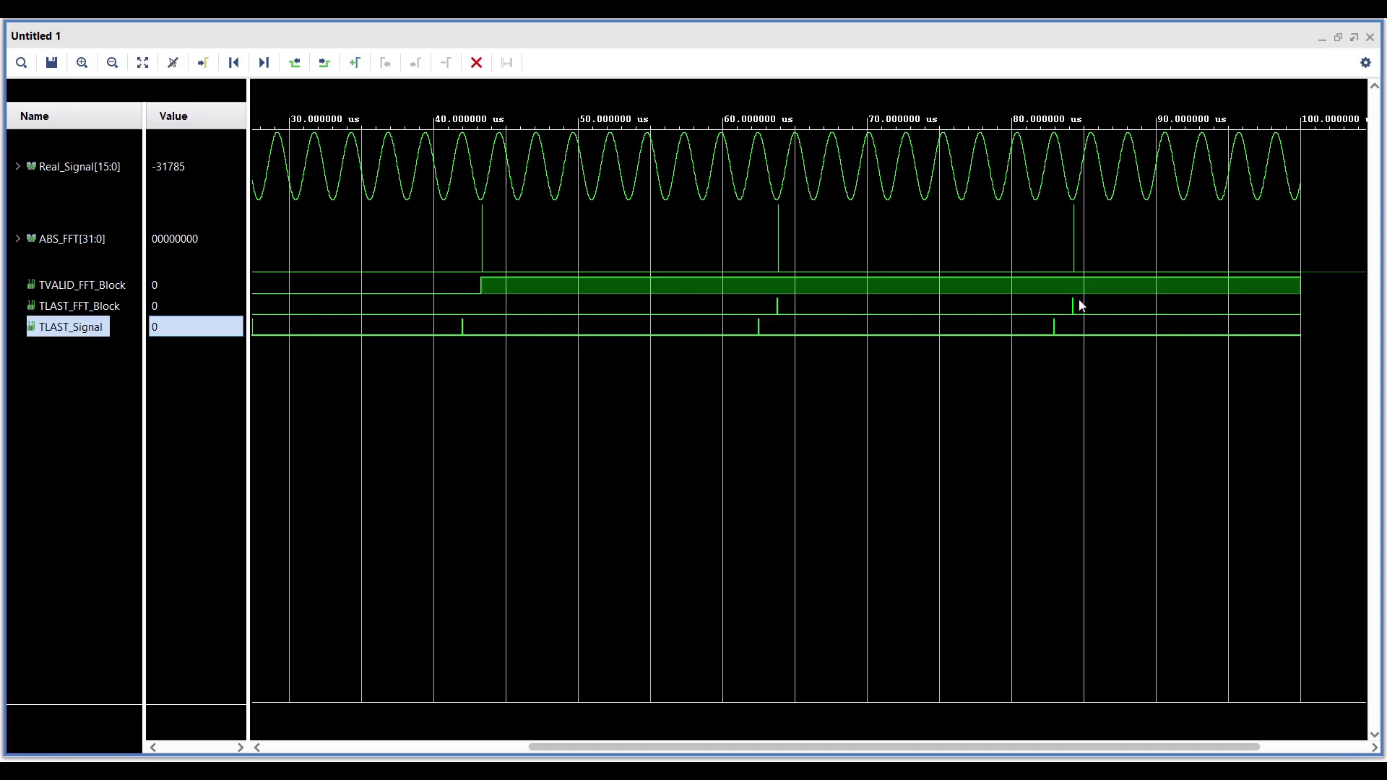
pyautogui.click(778, 229)
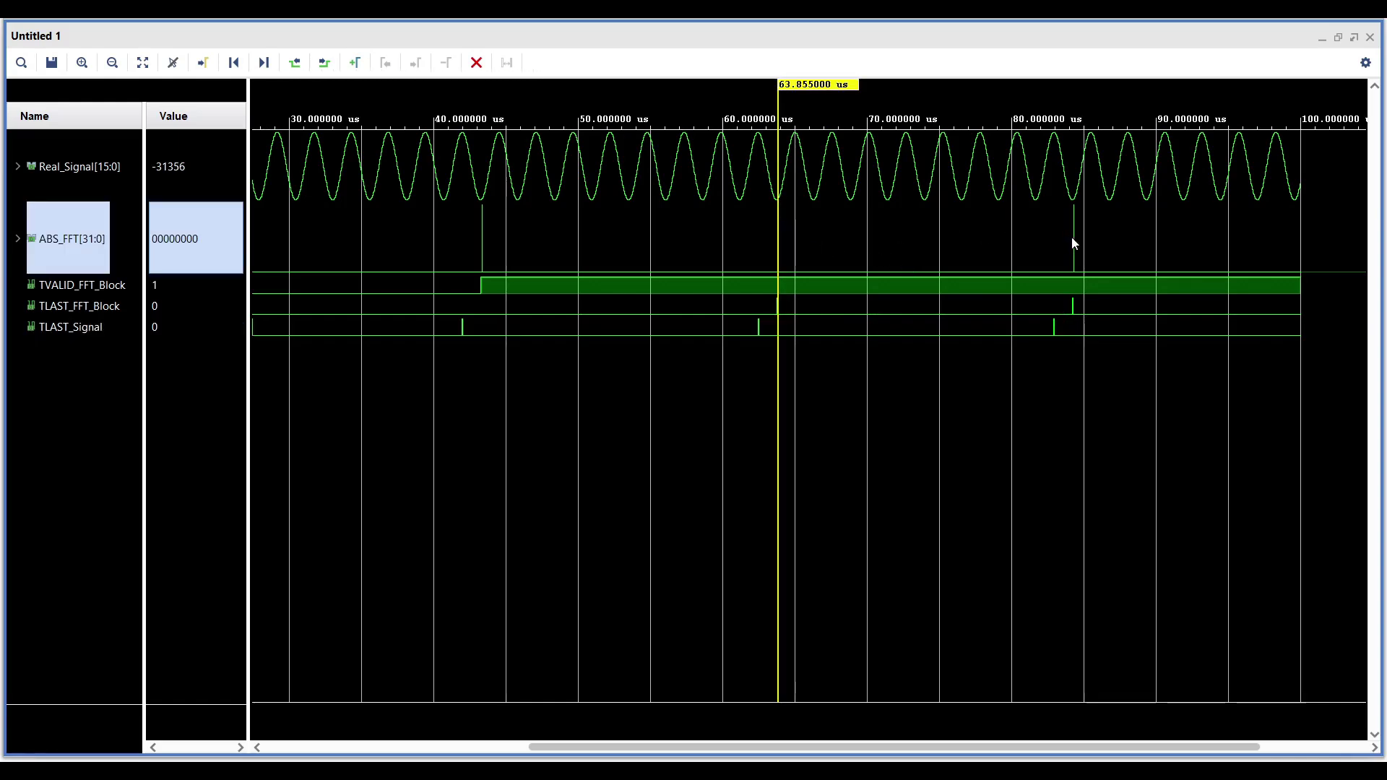
pyautogui.moveTo(1073, 244); pyautogui.dragTo(1128, 243)
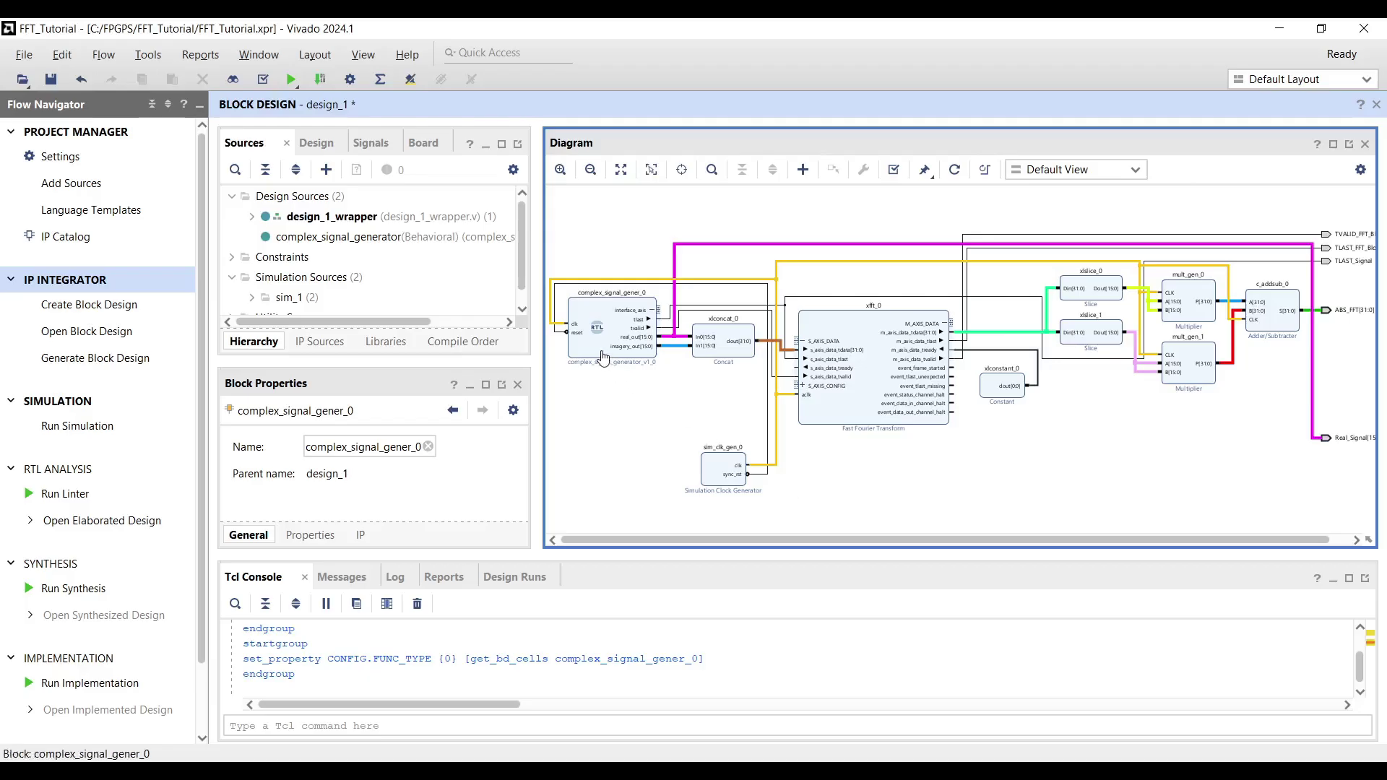
# Step: Change complex_signal_gener_0's Func Type to 1 for the sinc test signal
pyautogui.doubleClick(602, 359)
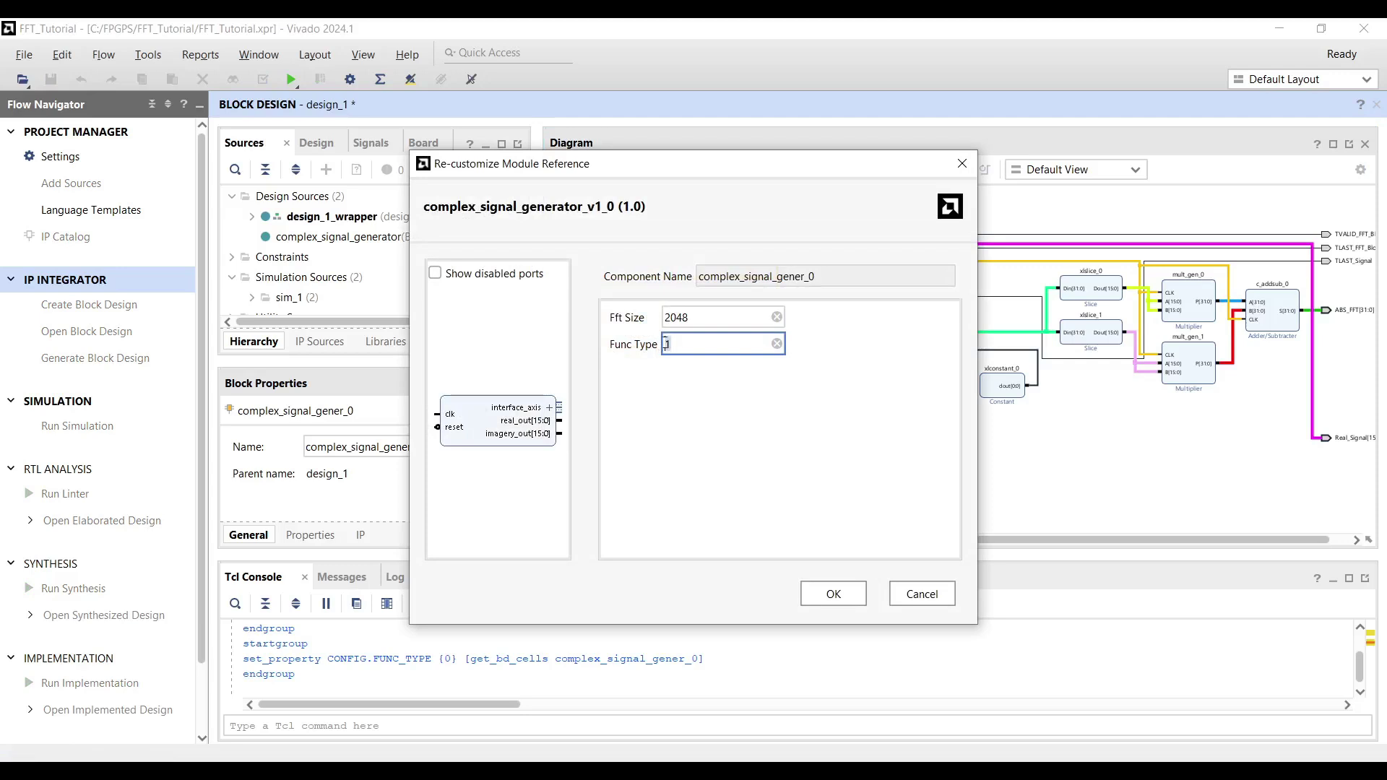
pyautogui.click(825, 594)
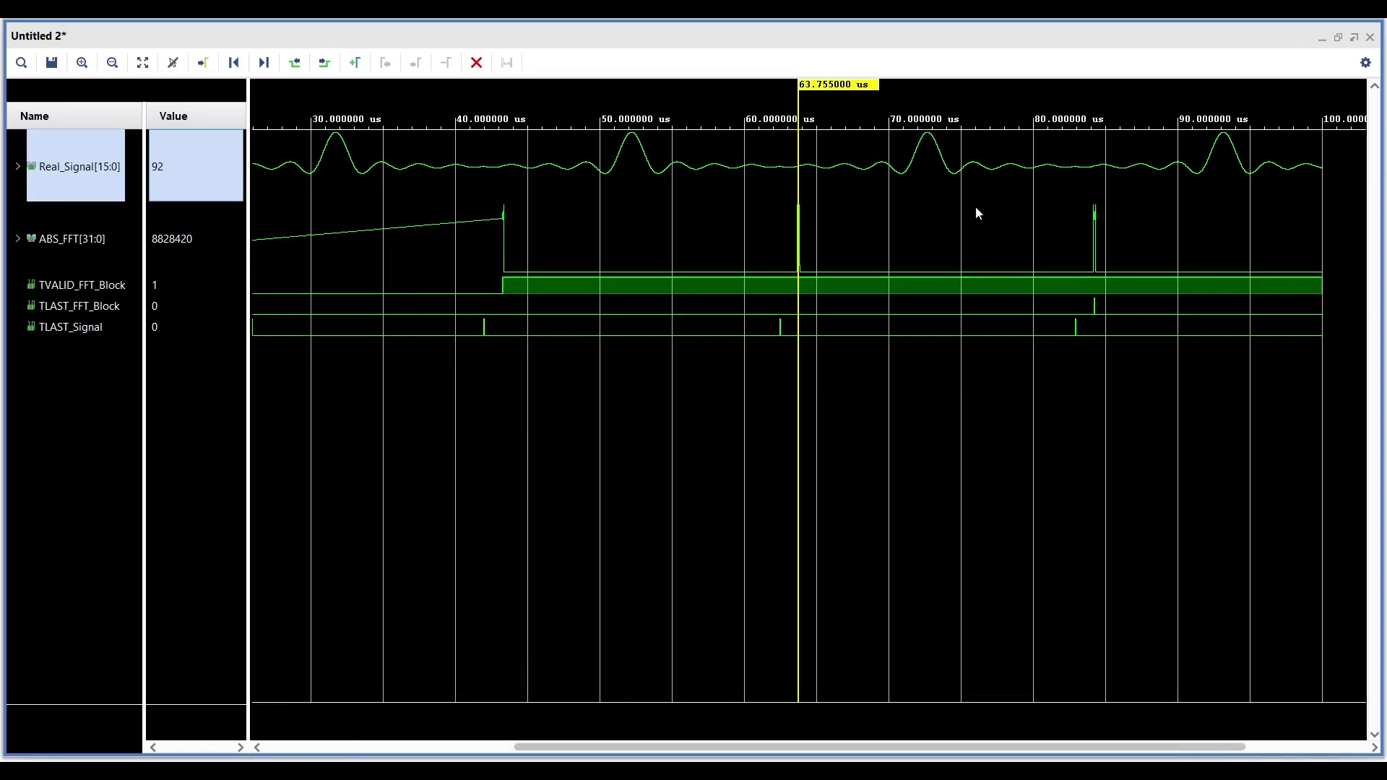
pyautogui.scroll(2, 815, 250)
pyautogui.scroll(2, 812, 250)
pyautogui.scroll(2, 813, 249)
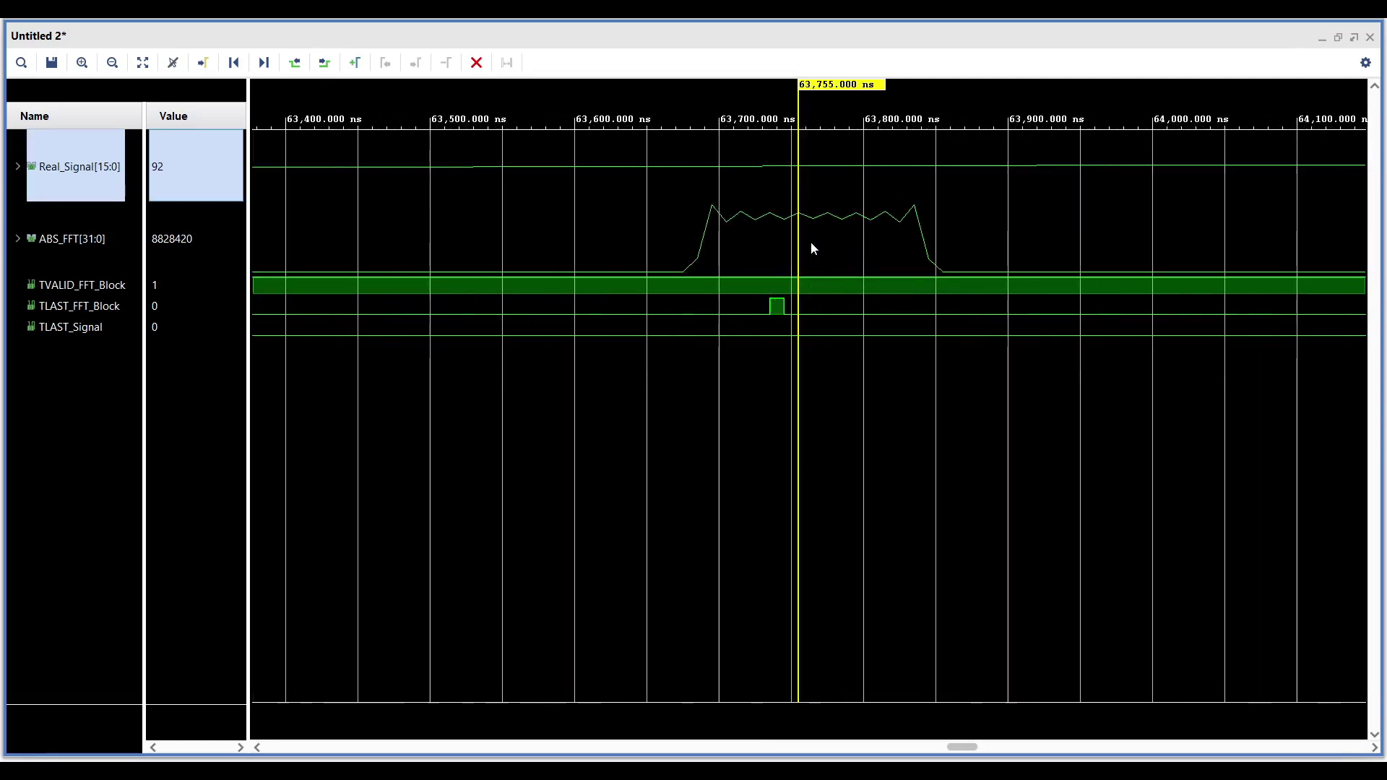
pyautogui.scroll(1, 811, 249)
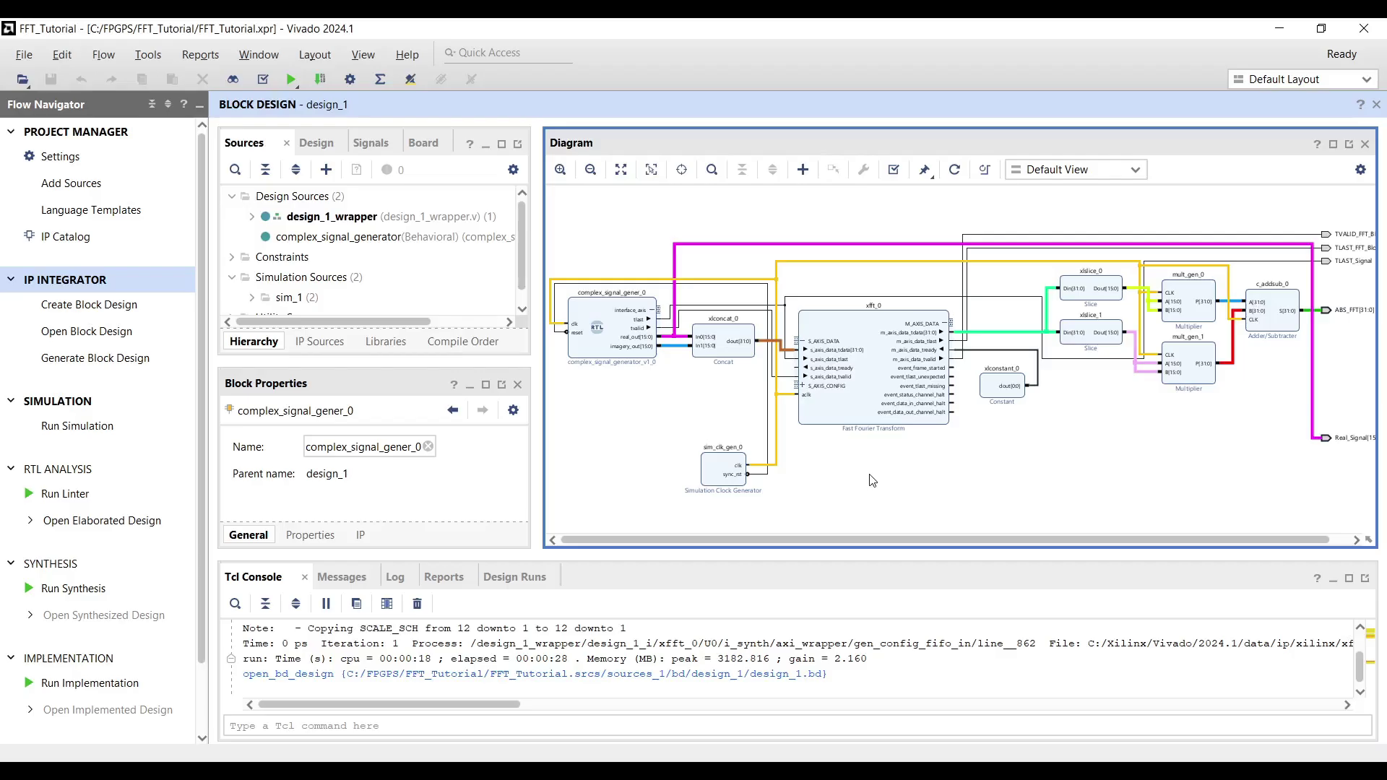
# Step: Set complex_signal_gener_0's Func Type to 2 and fix the waveform marker at 52,276.5 ns
pyautogui.doubleClick(612, 344)
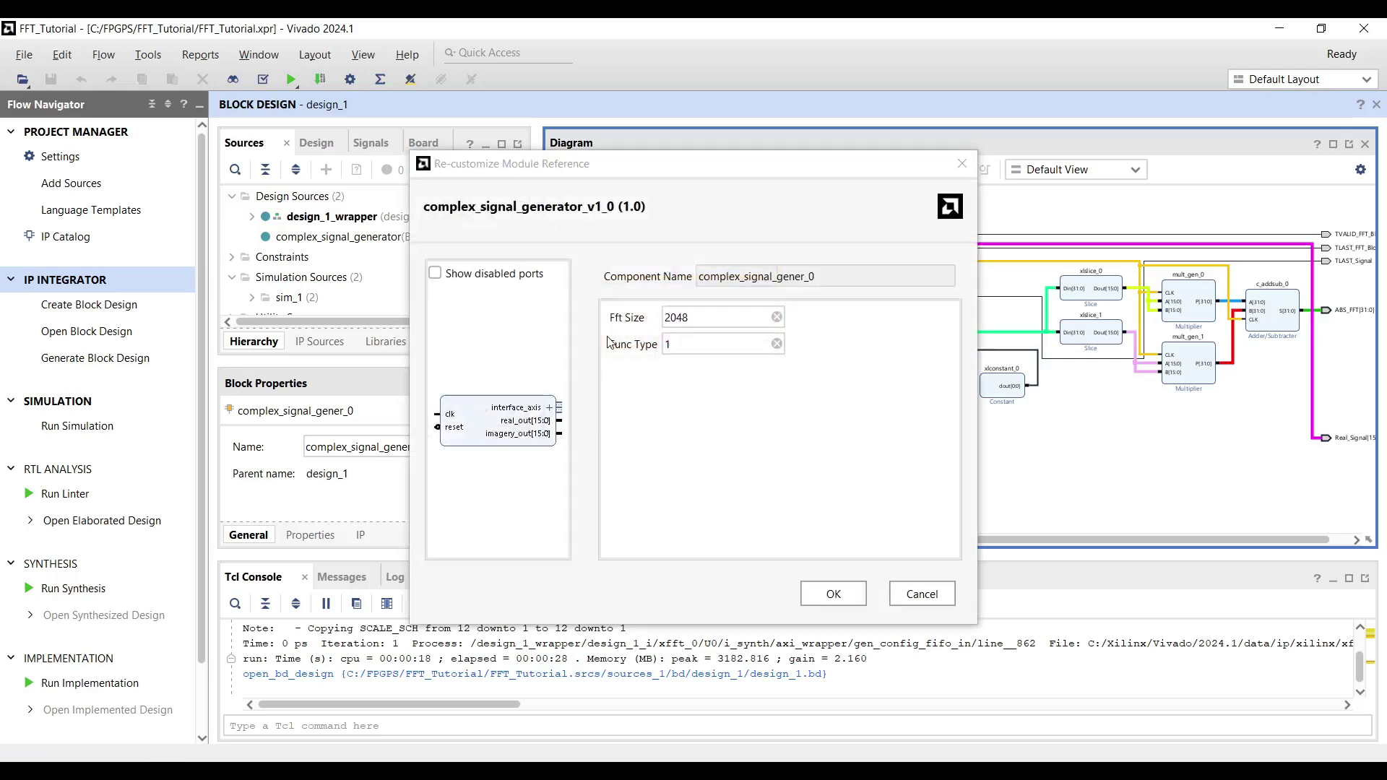
pyautogui.doubleClick(665, 343)
pyautogui.write('2')
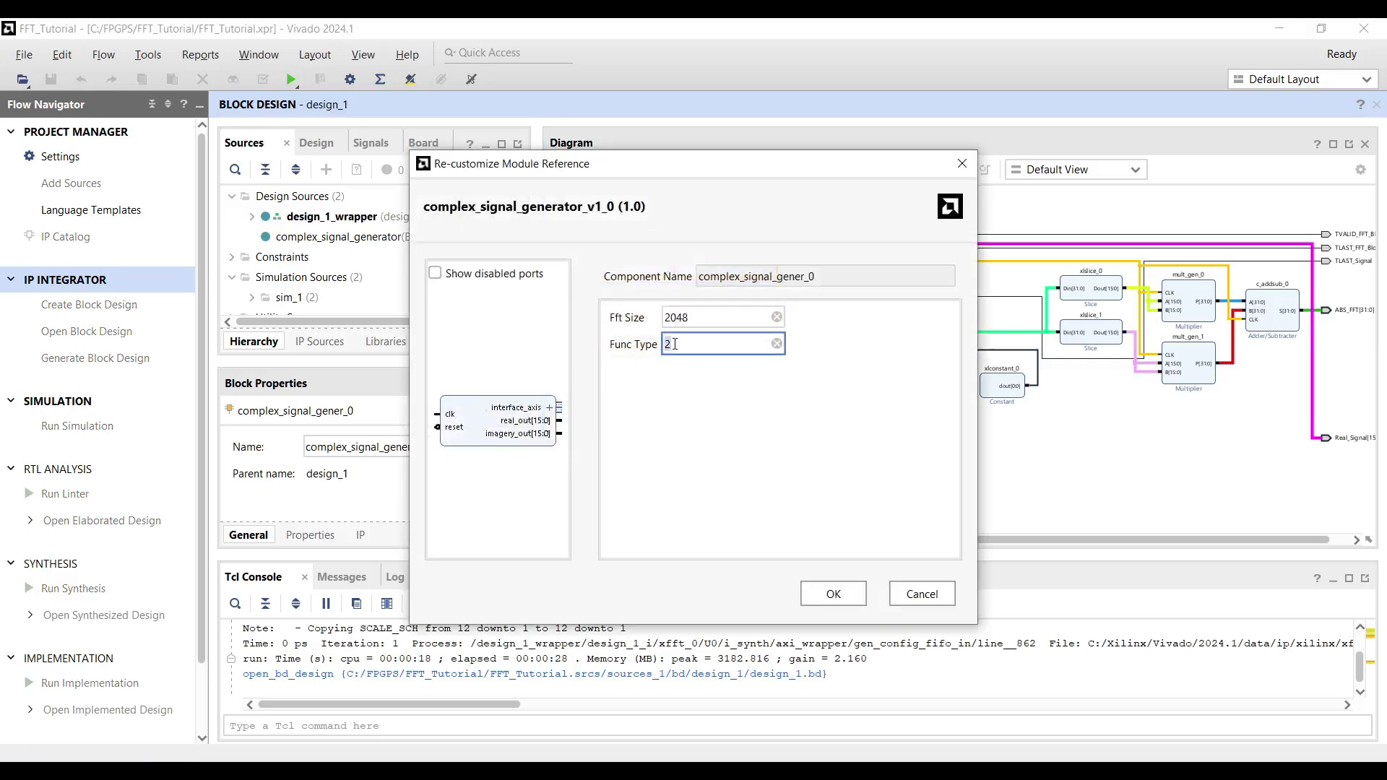
pyautogui.click(844, 602)
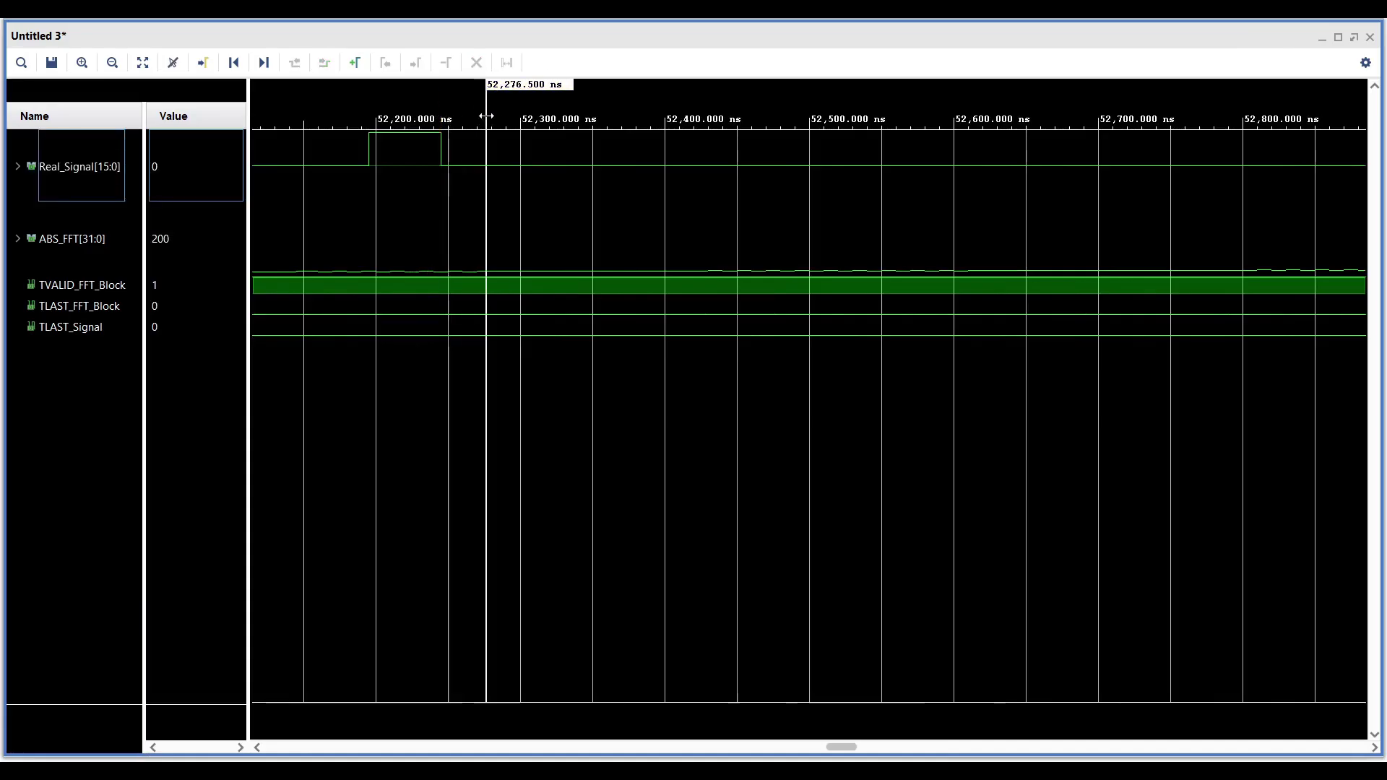
pyautogui.click(487, 116)
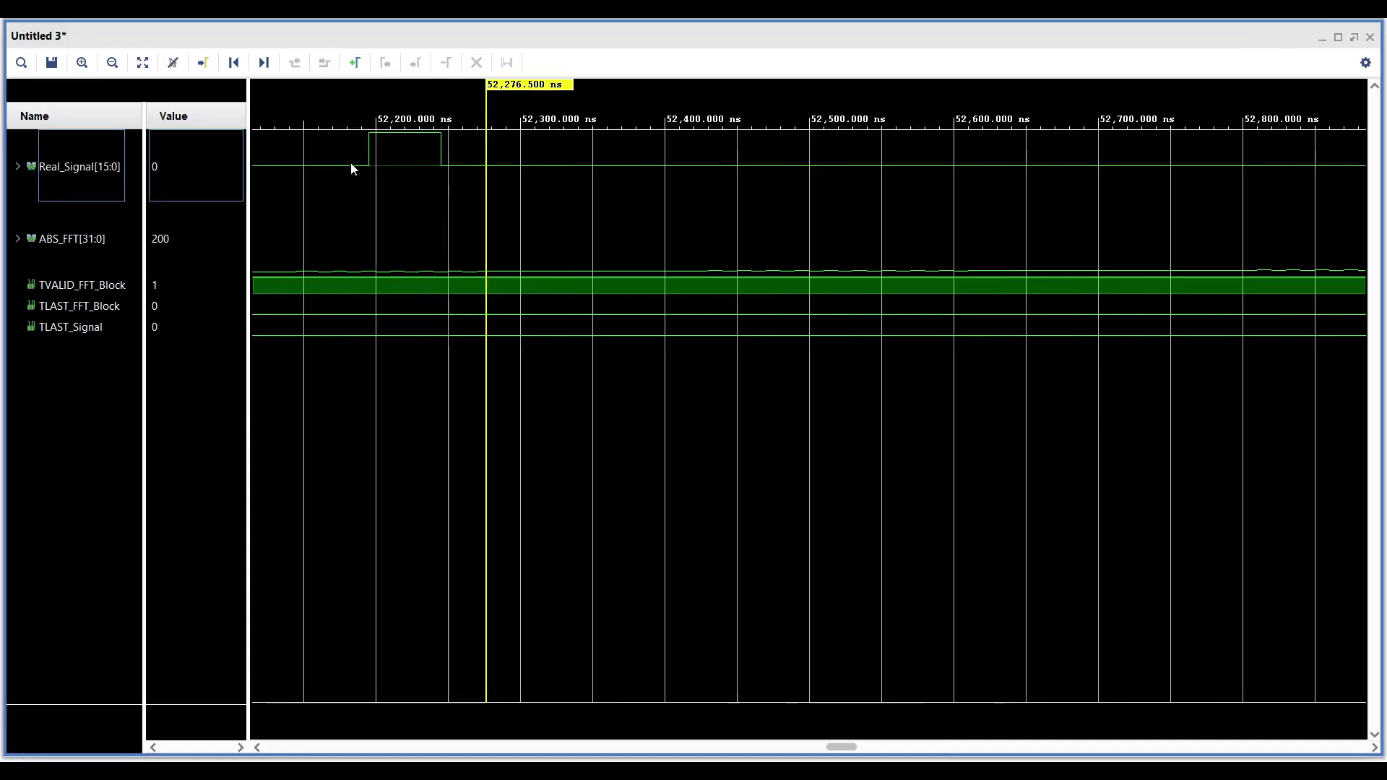
pyautogui.scroll(-3, 500, 207)
pyautogui.scroll(-2, 532, 240)
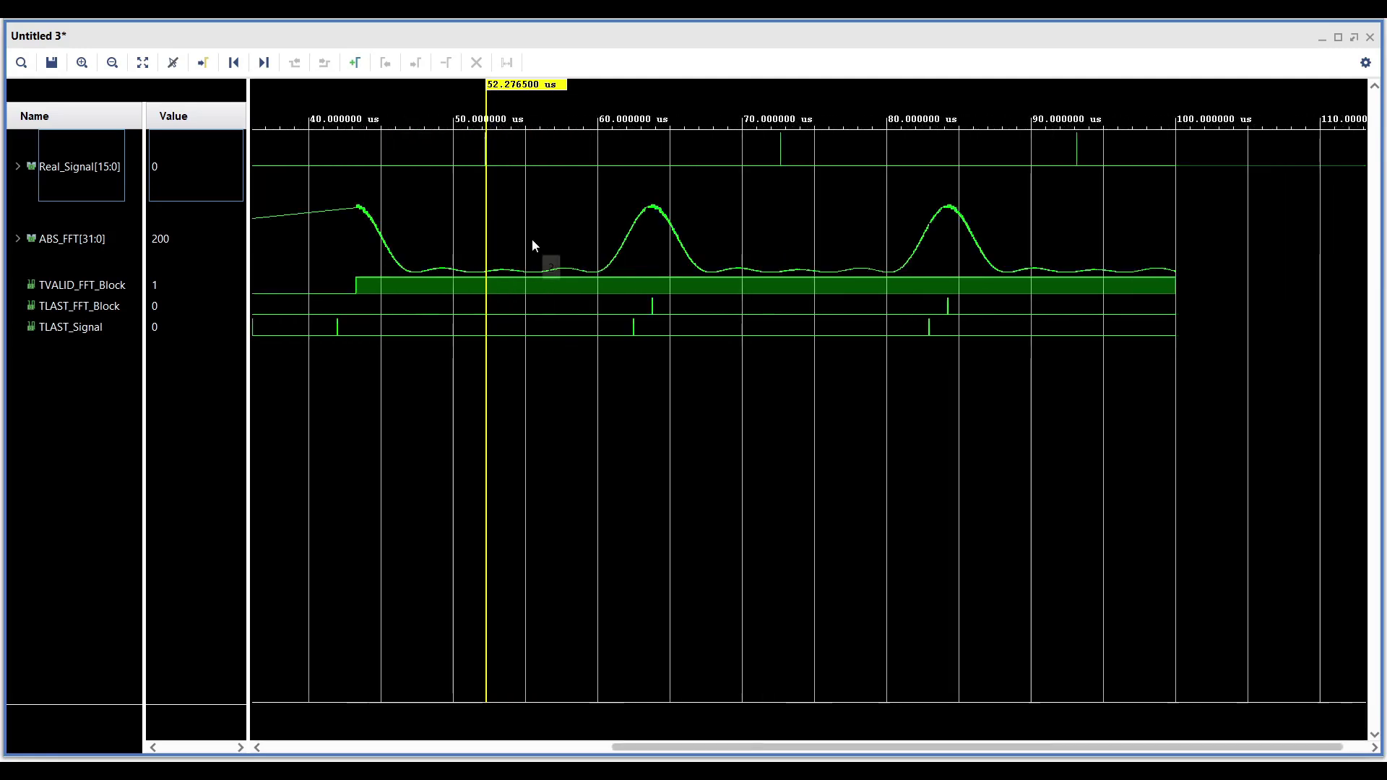
pyautogui.scroll(-2, 532, 240)
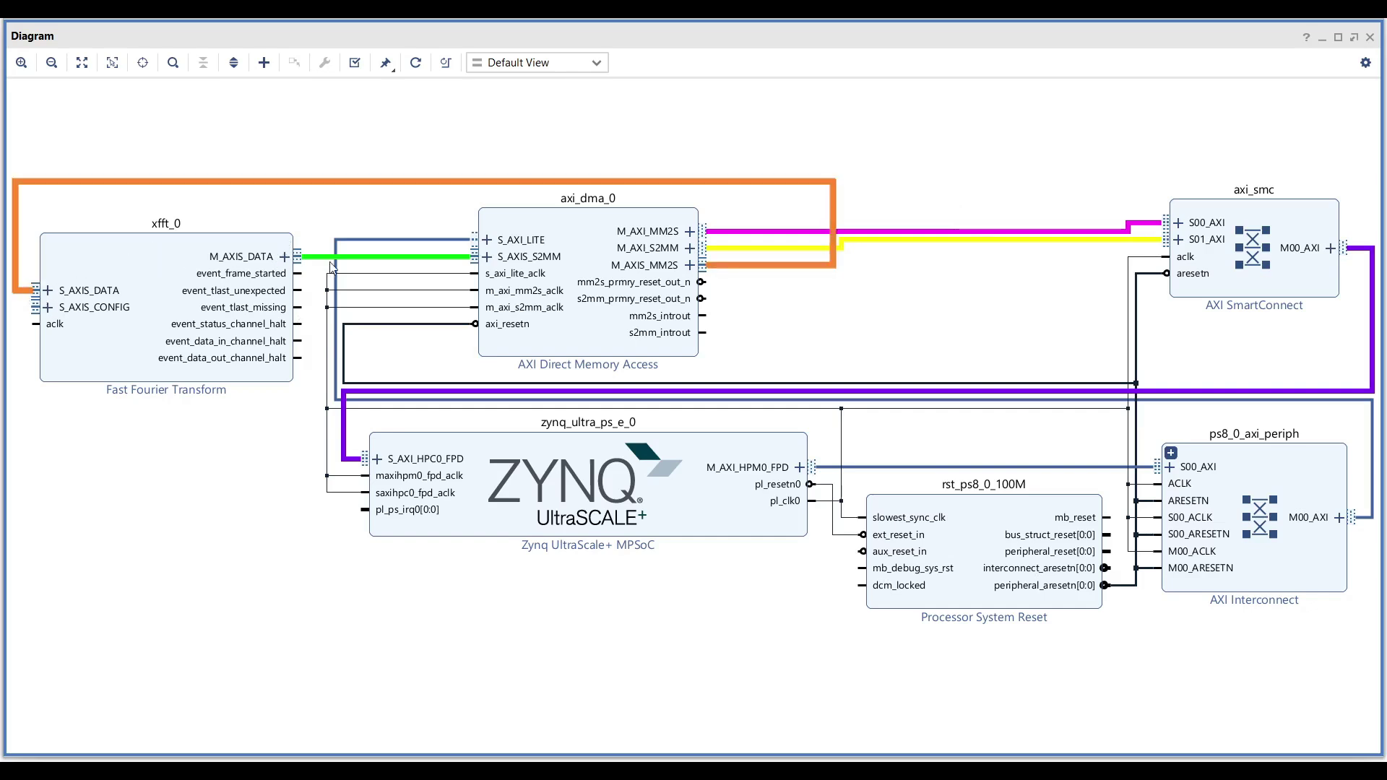
# Step: Highlight the stream nets looping between xfft_0 and axi_dma_0
pyautogui.click(30, 293)
pyautogui.click(309, 258)
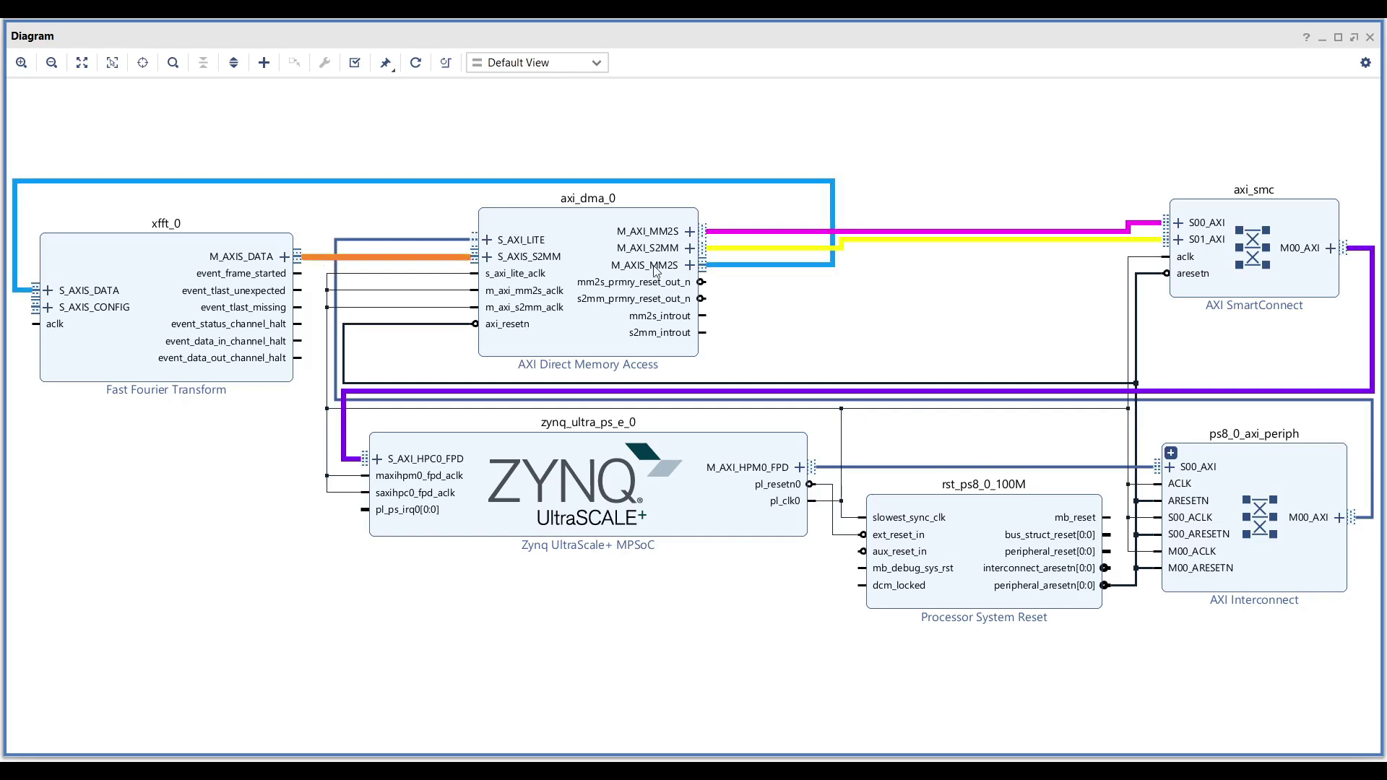
pyautogui.click(763, 267)
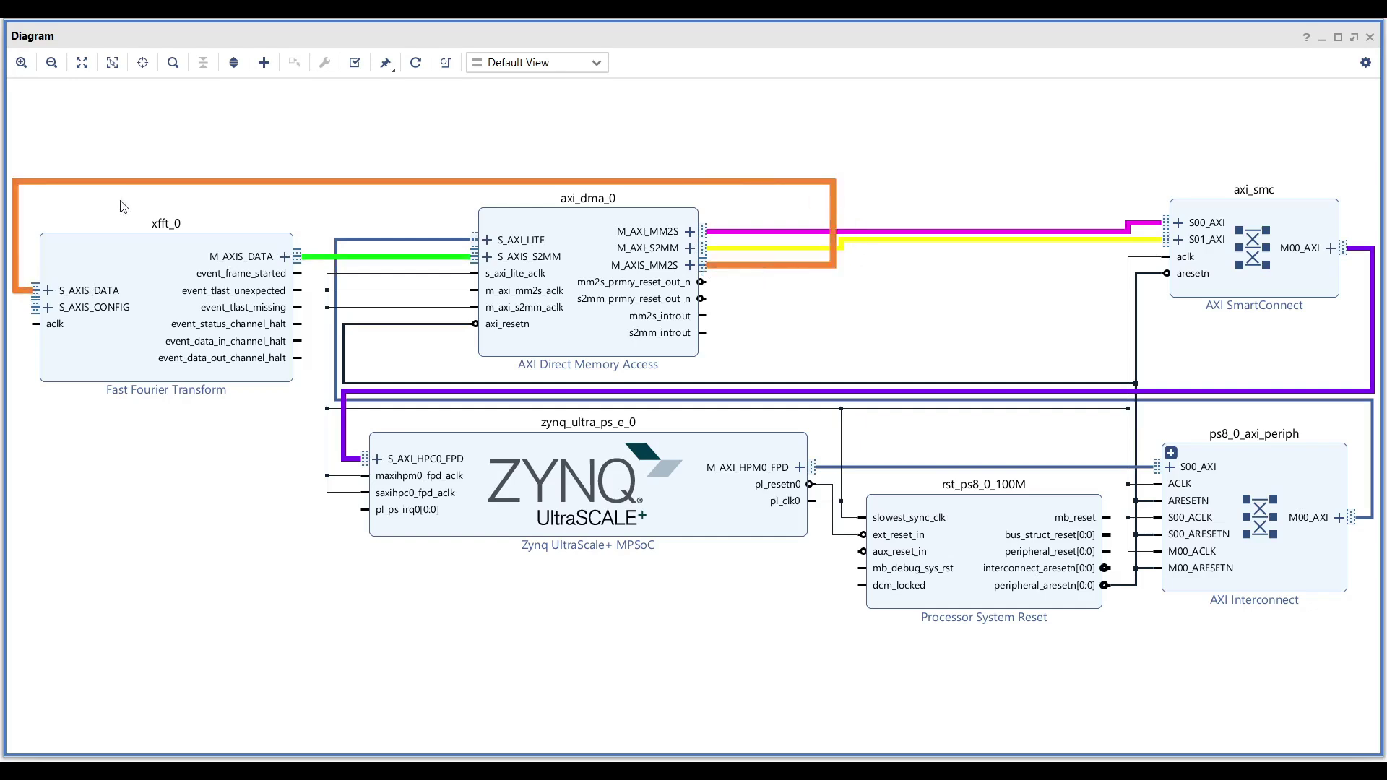